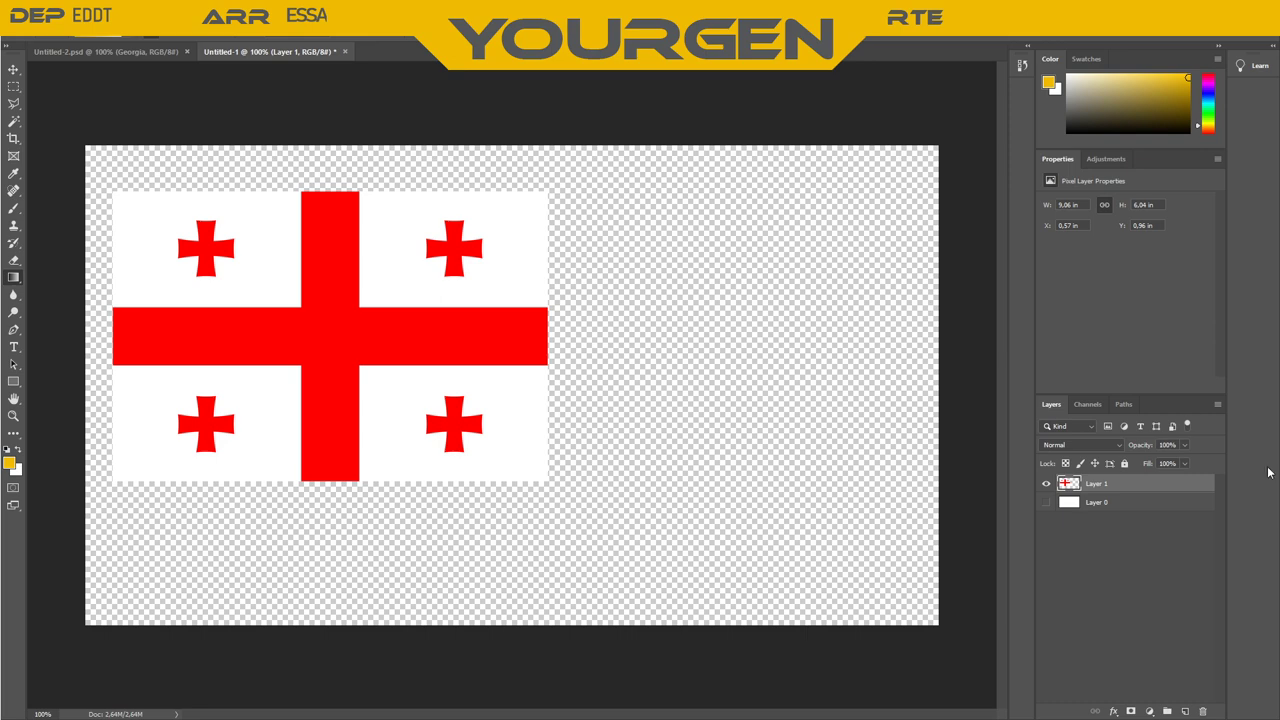
{"action": "key", "text": "i"}
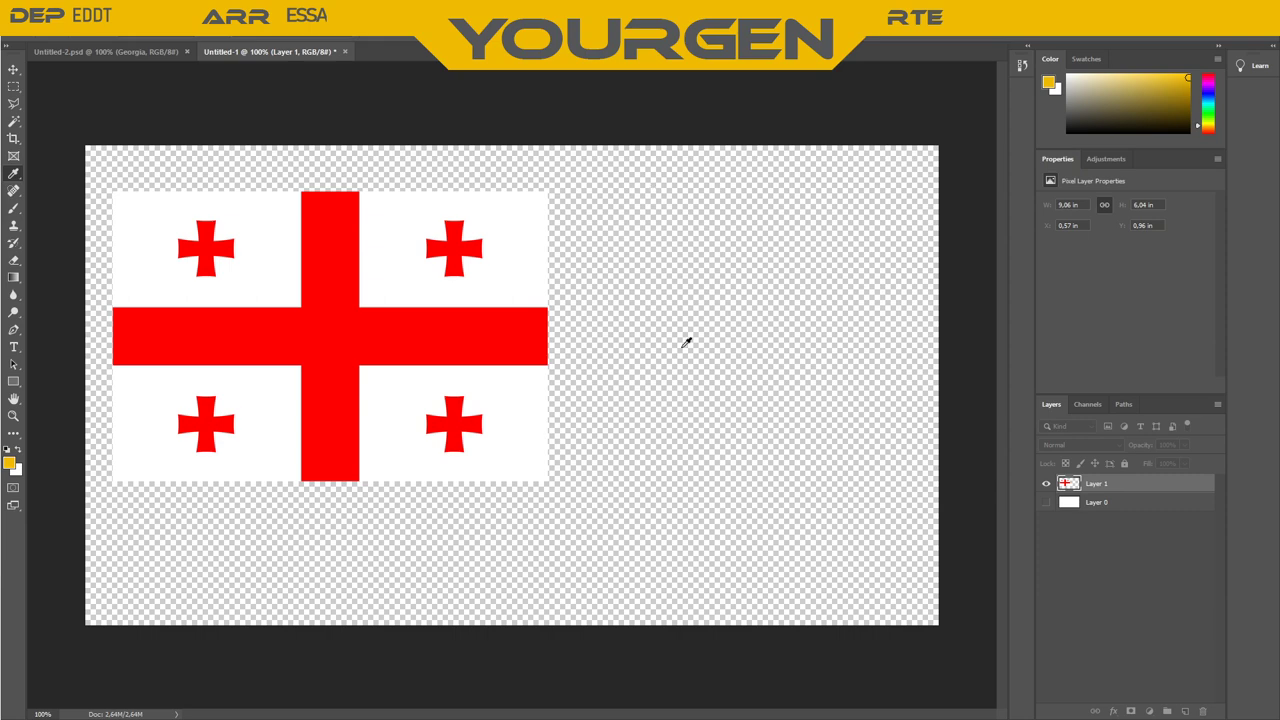
{"action": "key", "text": "g"}
{"action": "key", "text": "i"}
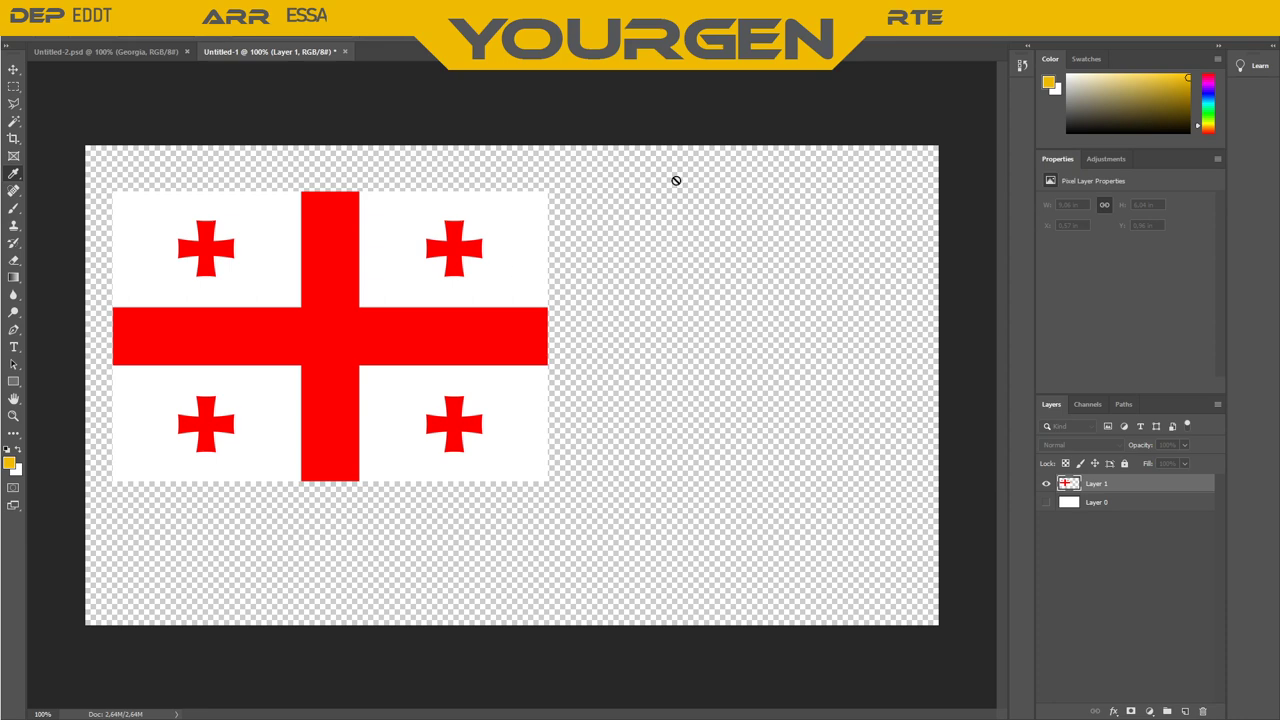
{"action": "key", "text": "g"}
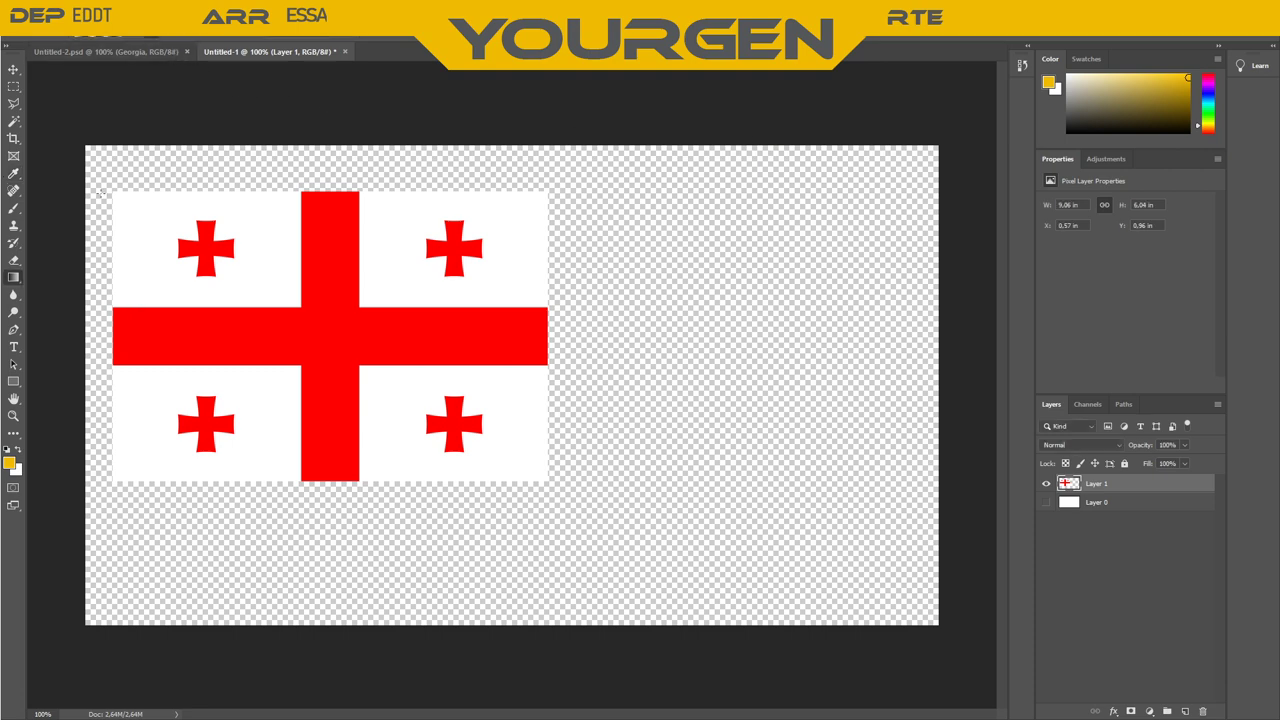
Select the whole flag on Layer 1 with the Magic Wand
{"action": "key", "text": "m"}
{"action": "left_click", "coordinate": [13, 121]}
{"action": "left_click", "coordinate": [173, 217]}
{"action": "left_click", "coordinate": [182, 252], "text": "shift"}
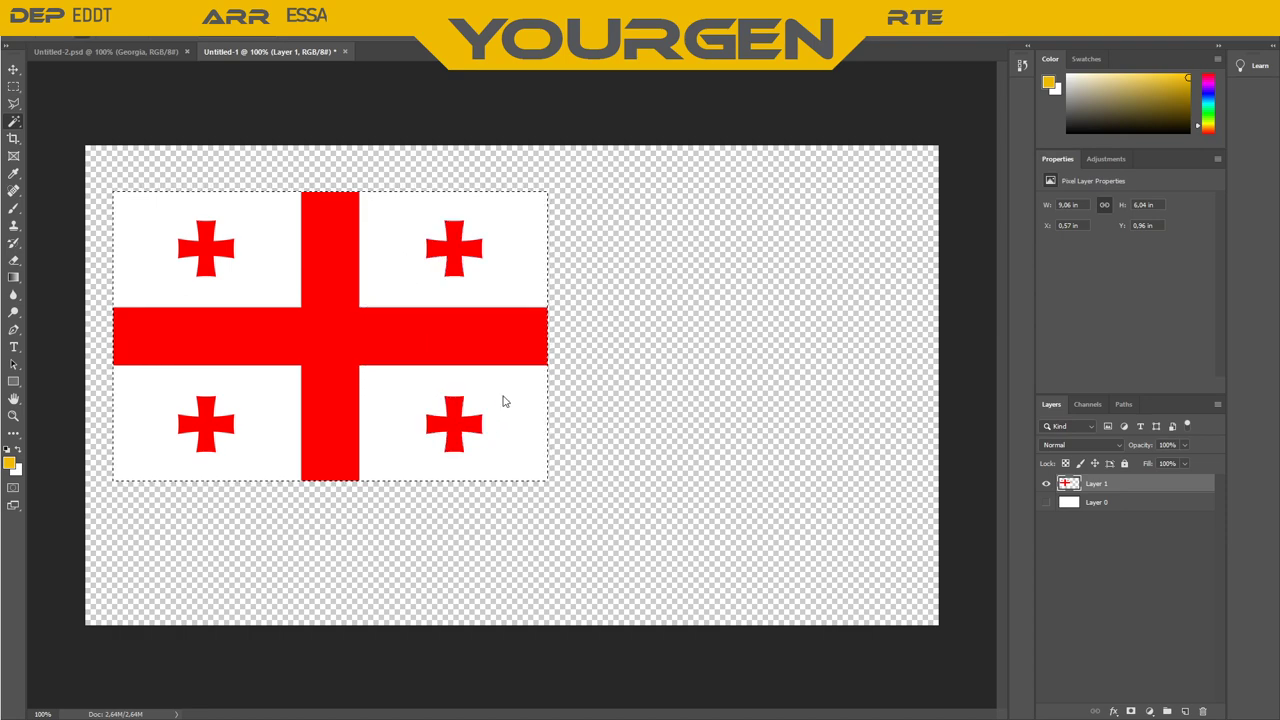
Try black-and-white gradient fills of differing opacity horizontally across the selected flag on Layer 1, undoing each attempt
{"action": "left_click", "coordinate": [12, 279]}
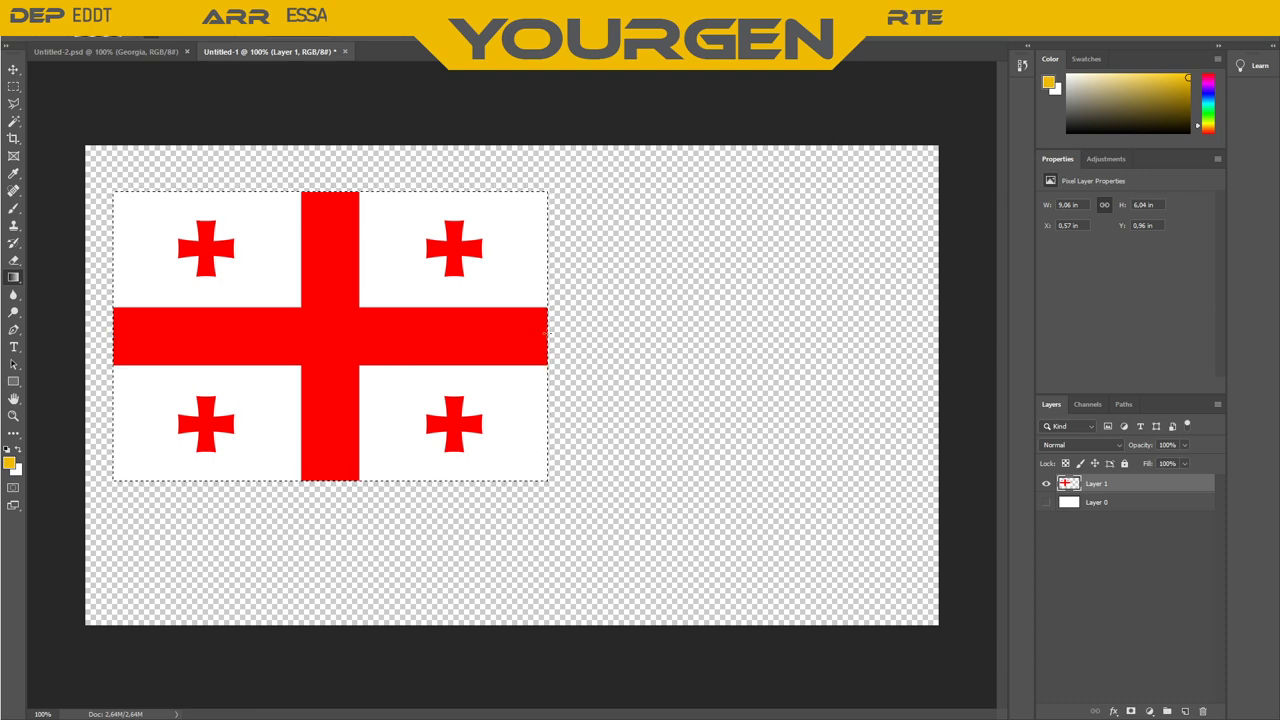
{"action": "left_click_drag", "start_coordinate": [114, 333], "coordinate": [546, 333]}
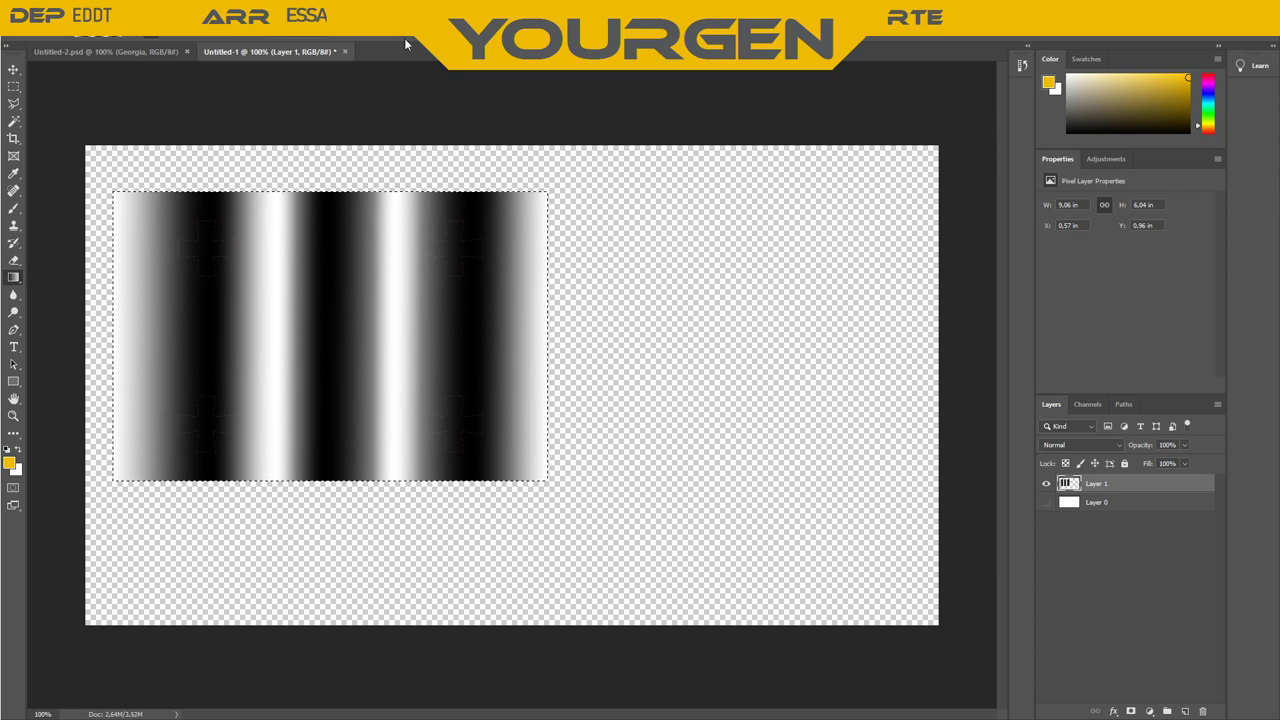
{"action": "key", "text": "ctrl+z"}
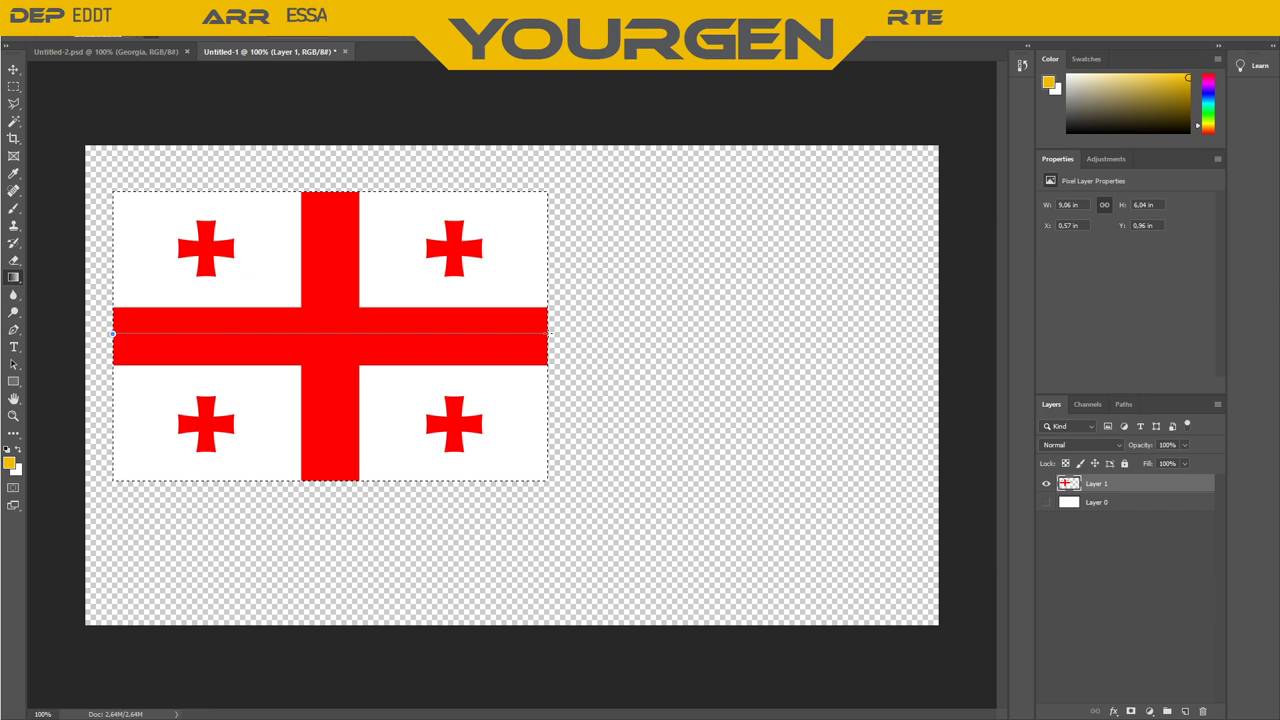
{"action": "left_click_drag", "start_coordinate": [547, 333], "coordinate": [546, 333]}
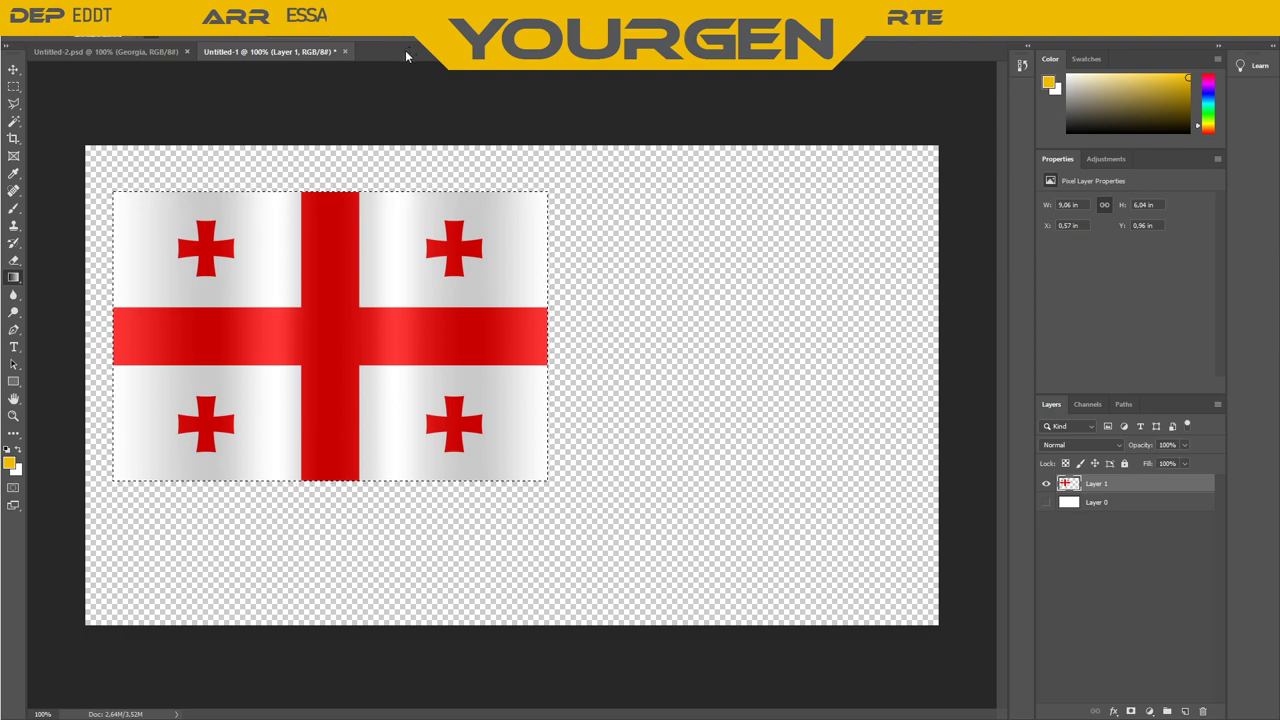
{"action": "key", "text": "ctrl+z"}
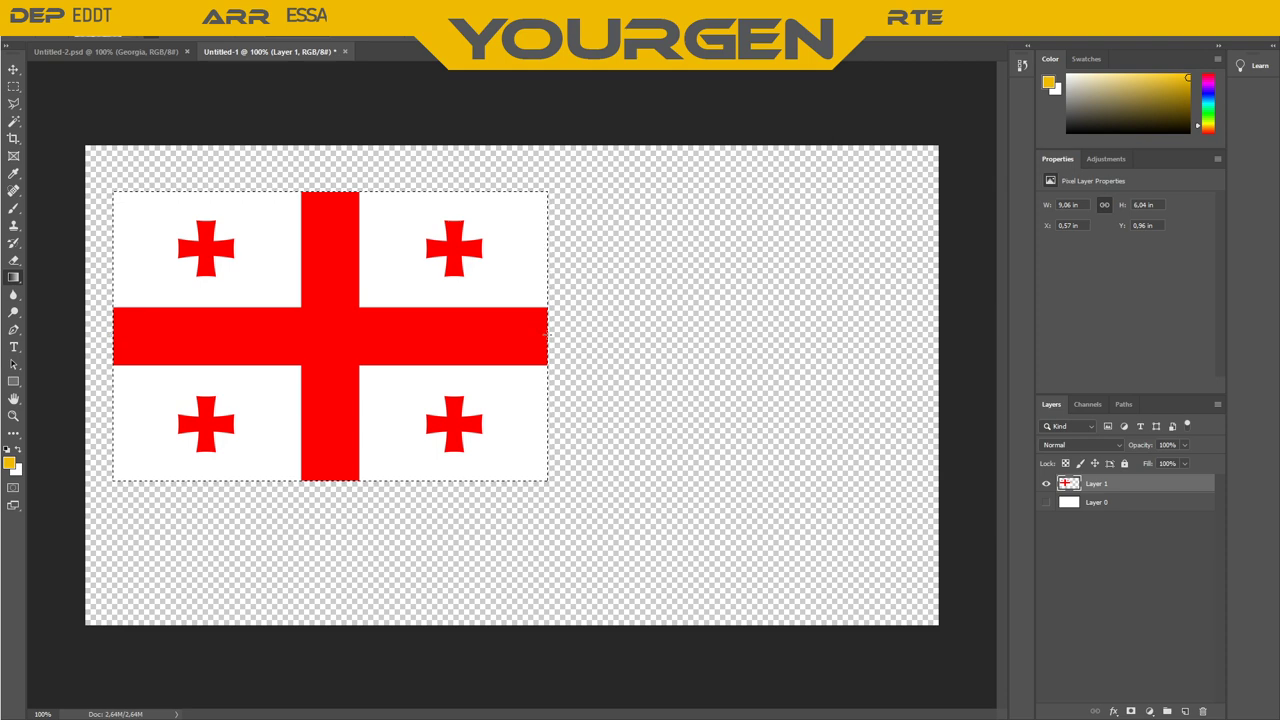
{"action": "left_click_drag", "start_coordinate": [547, 334], "coordinate": [547, 335]}
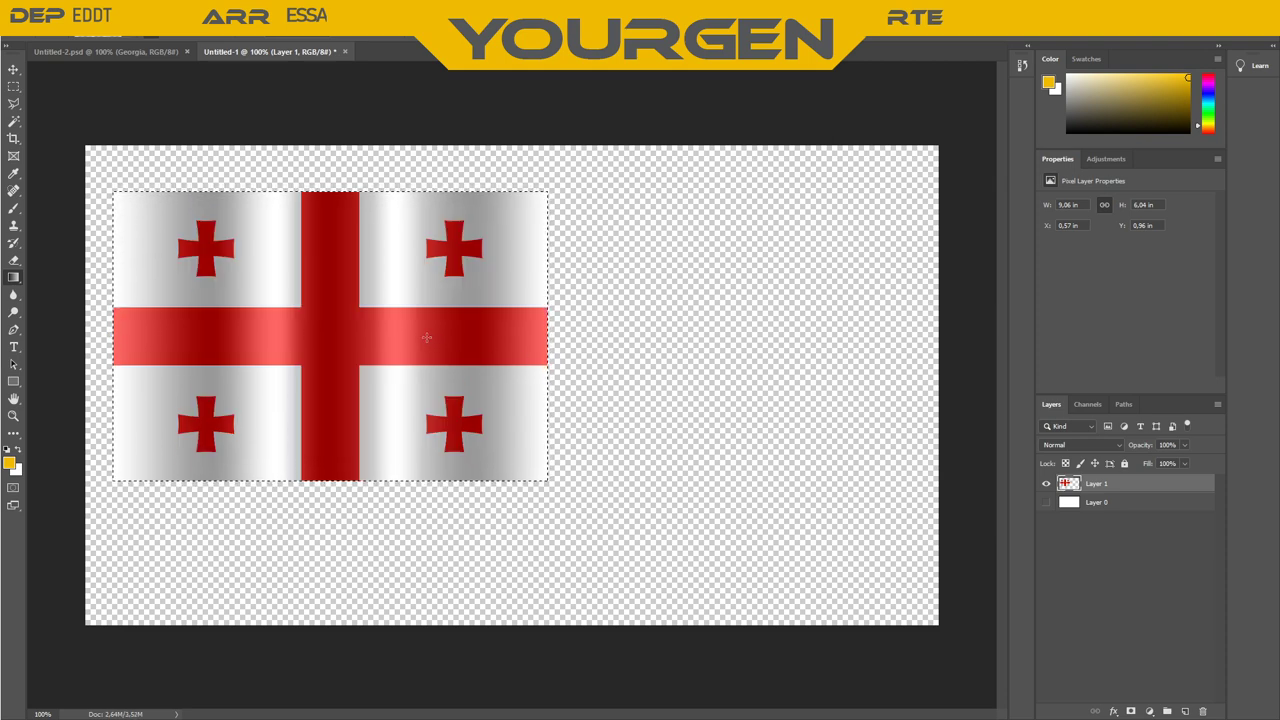
{"action": "key", "text": "ctrl+z"}
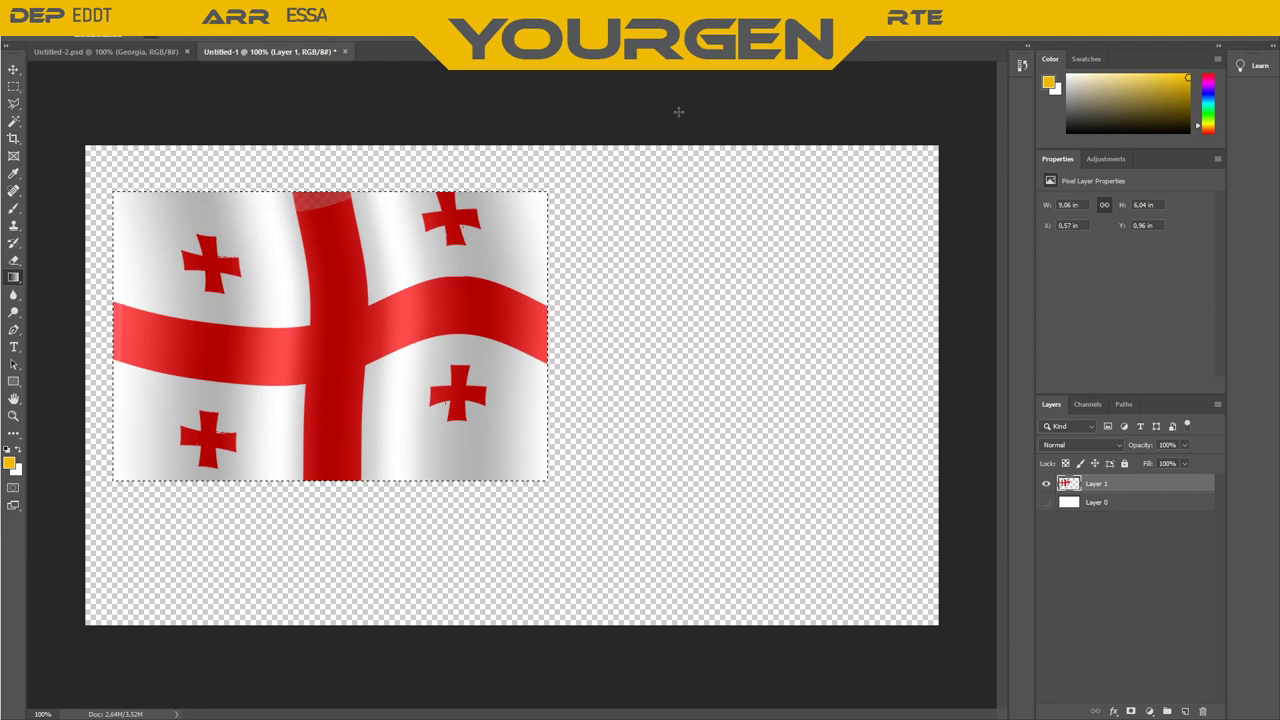
Undo the wavy distortion of the shaded flag and clear the selection
{"action": "key", "text": "ctrl+z"}
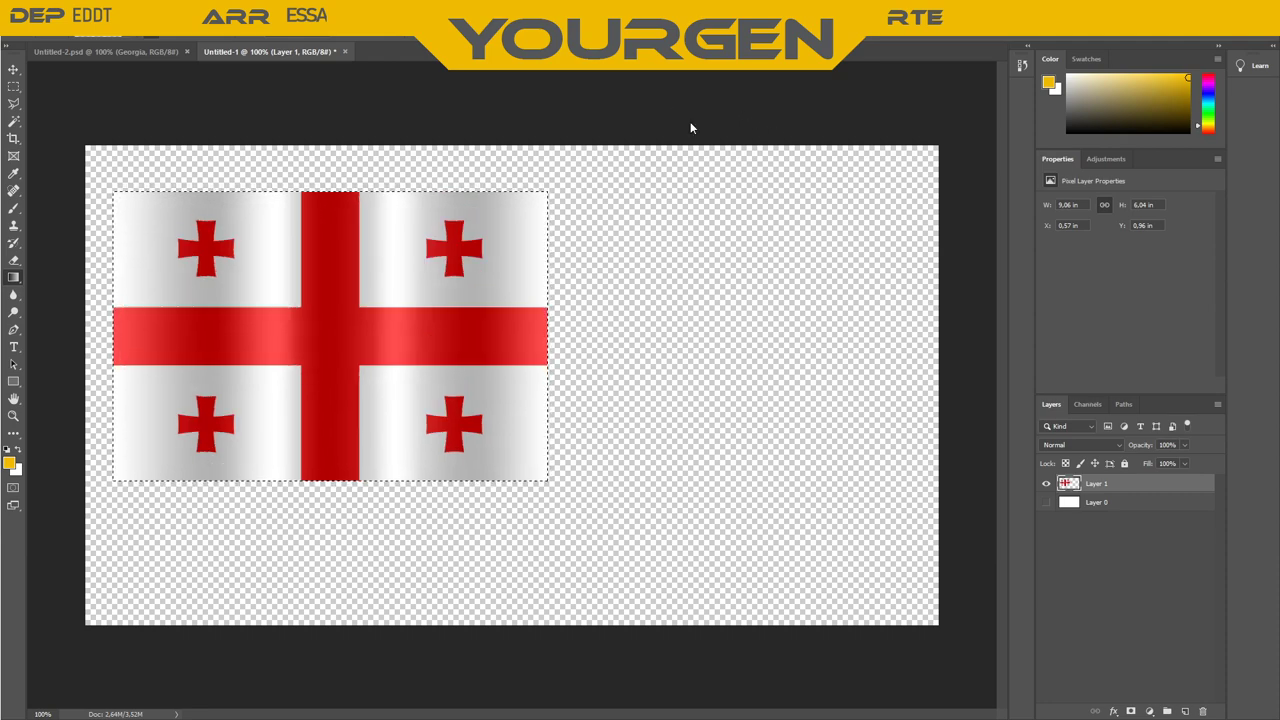
{"action": "key", "text": "ctrl+d"}
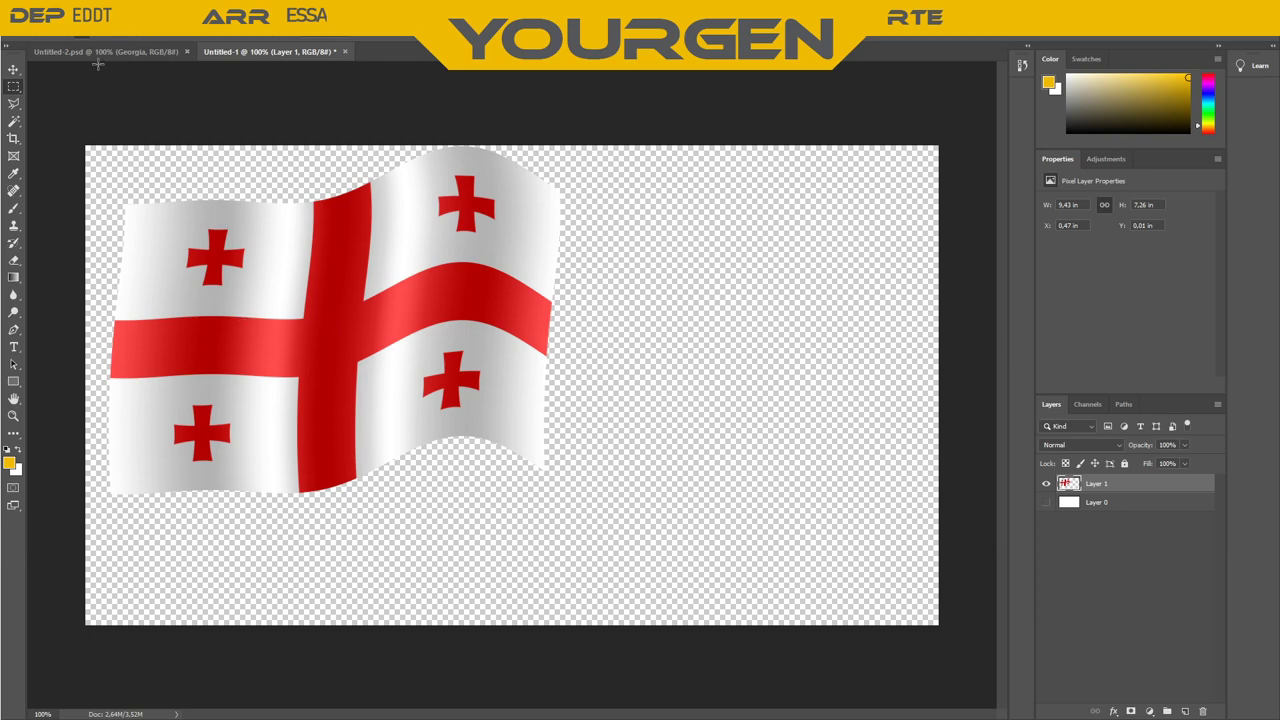
Undo both the wavy distortion and the gradient shading on Layer 1, leaving the plain flag with no selection
{"action": "left_click", "coordinate": [12, 280]}
{"action": "key", "text": "i"}
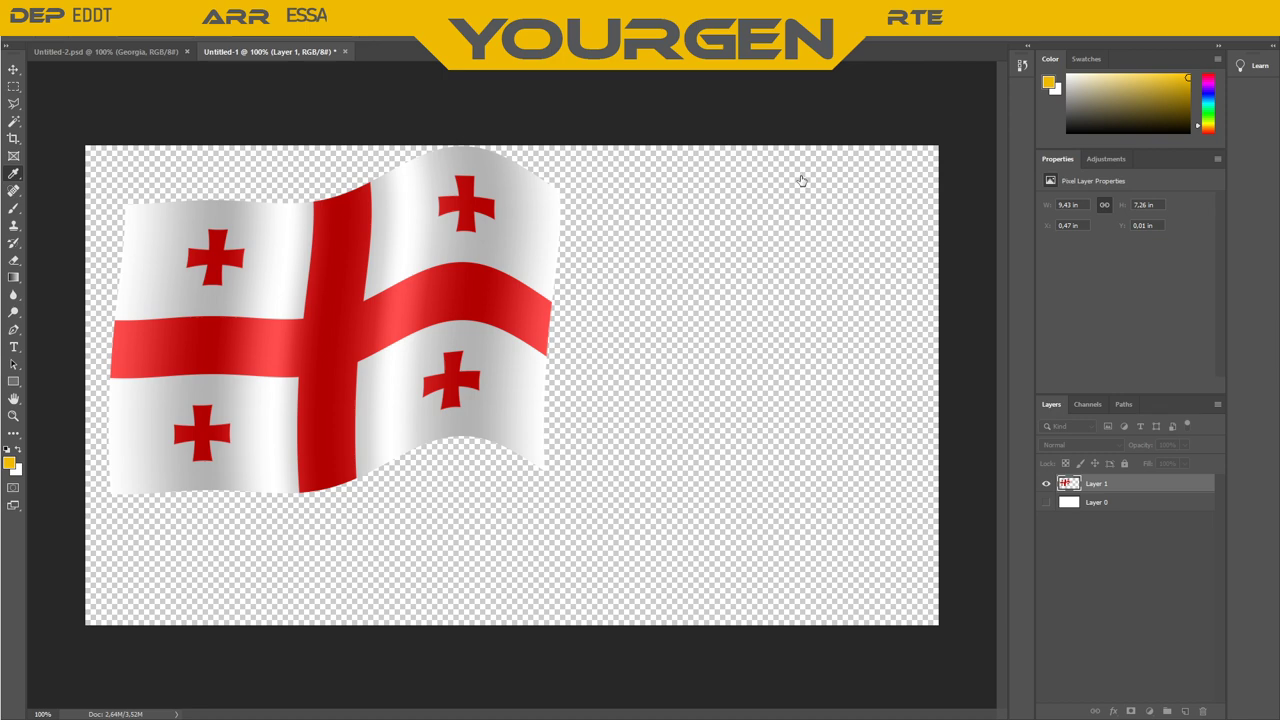
{"action": "key", "text": "g"}
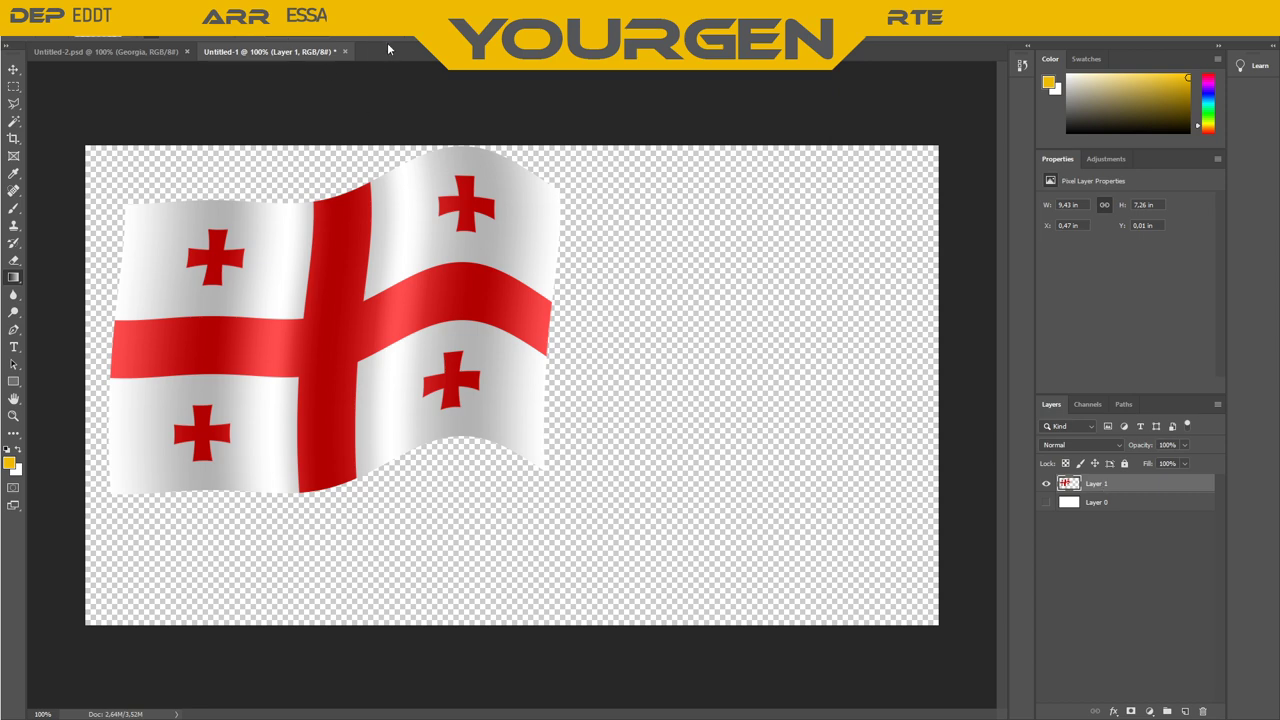
{"action": "key", "text": "ctrl+z"}
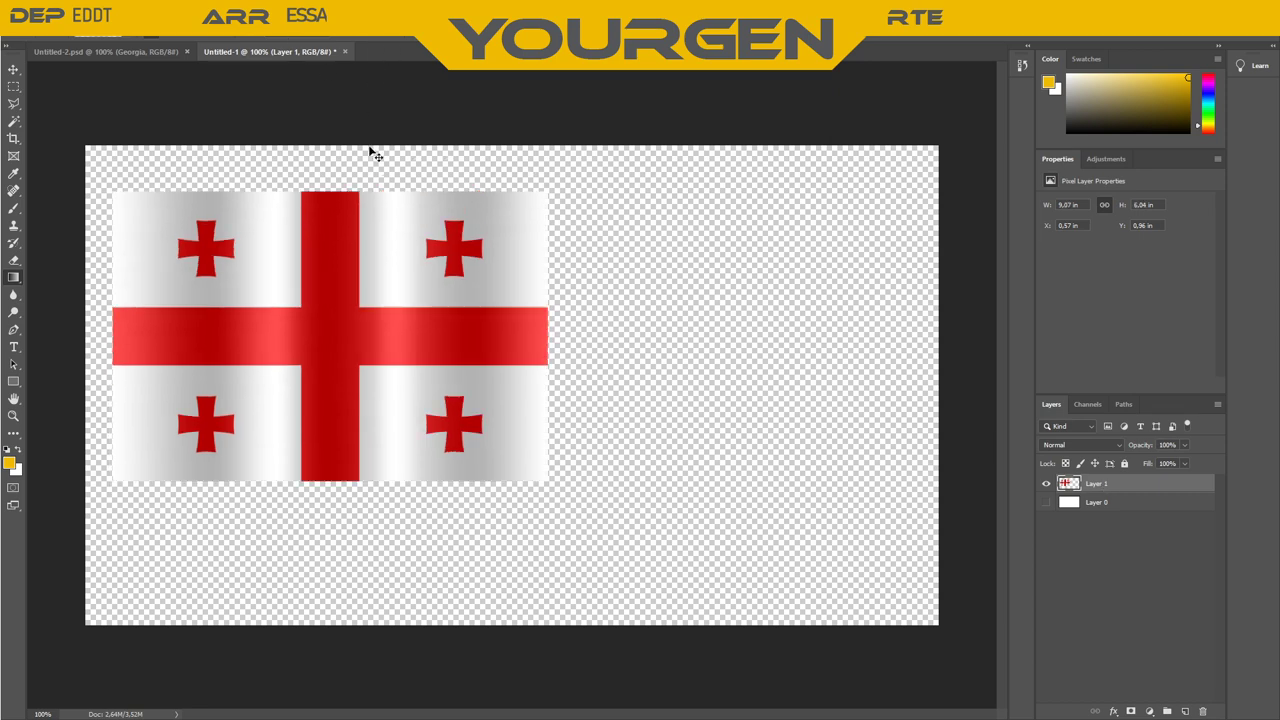
{"action": "key", "text": "ctrl+z"}
{"action": "key", "text": "ctrl+d"}
{"action": "key", "text": "m"}
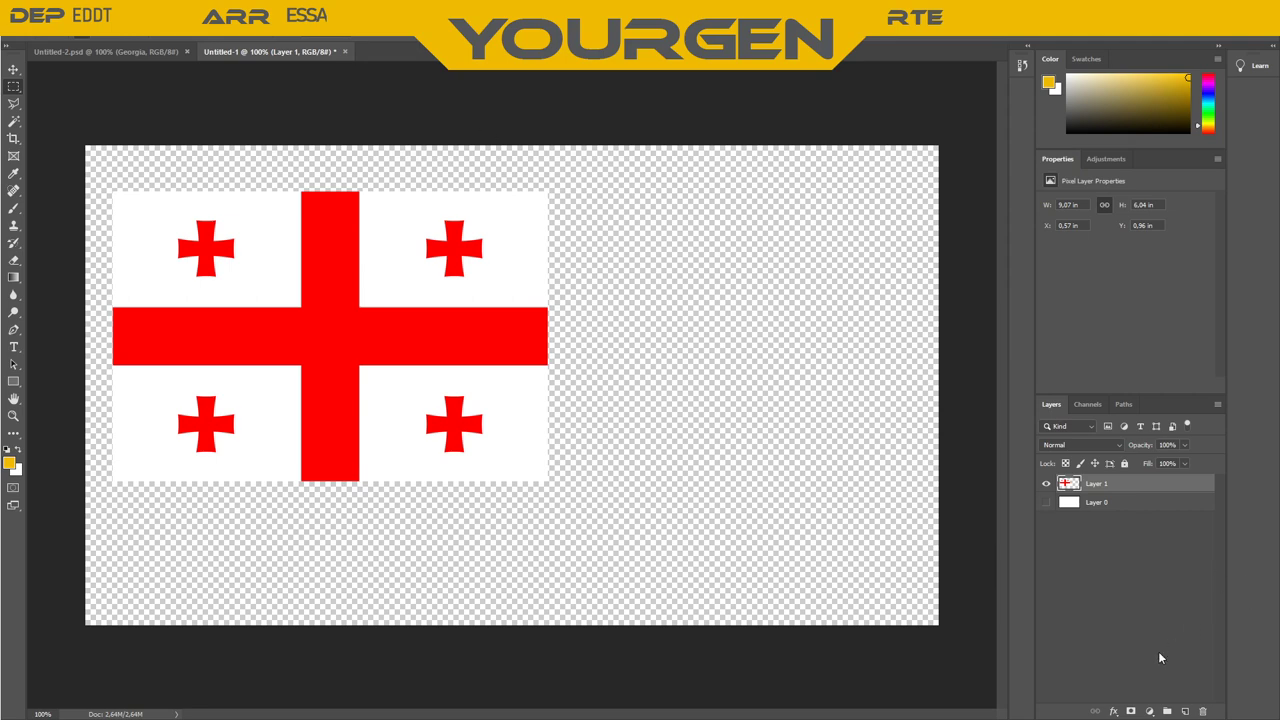
Create a new empty layer above the flag and make Layer 1 active
{"action": "left_click", "coordinate": [1185, 711]}
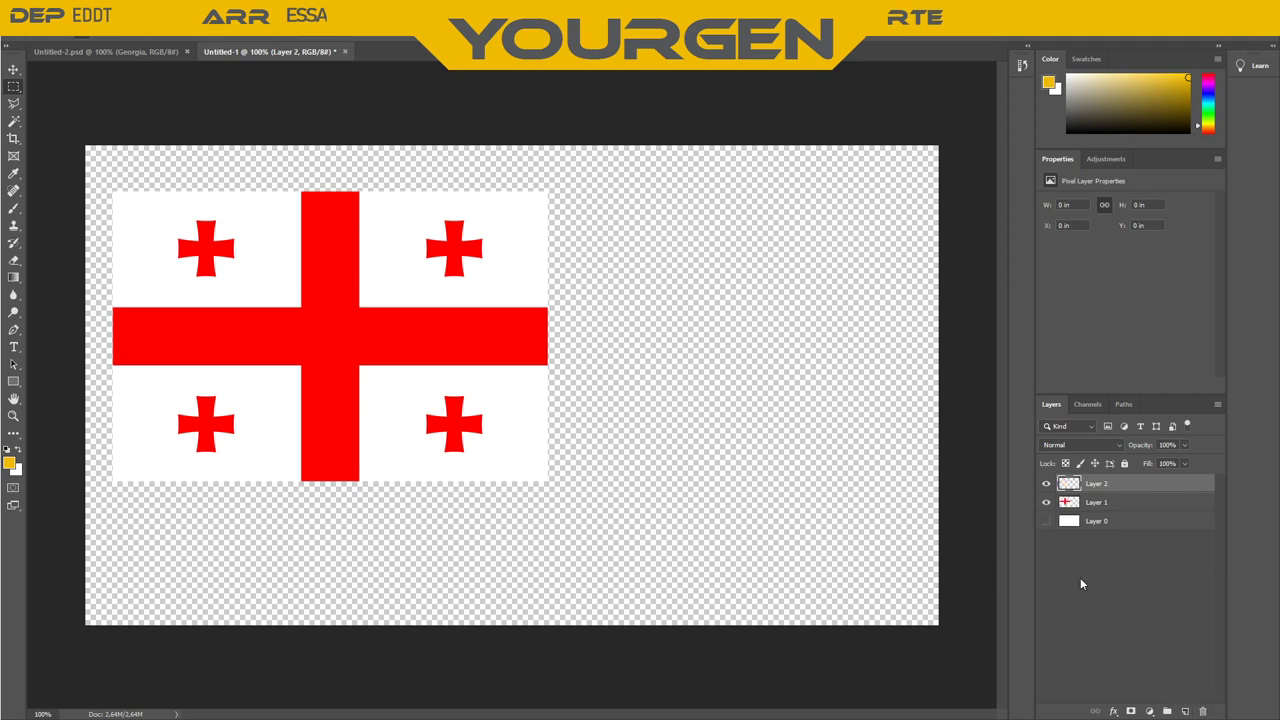
{"action": "left_click", "coordinate": [14, 121]}
{"action": "left_click", "coordinate": [368, 276]}
{"action": "left_click", "coordinate": [1100, 503]}
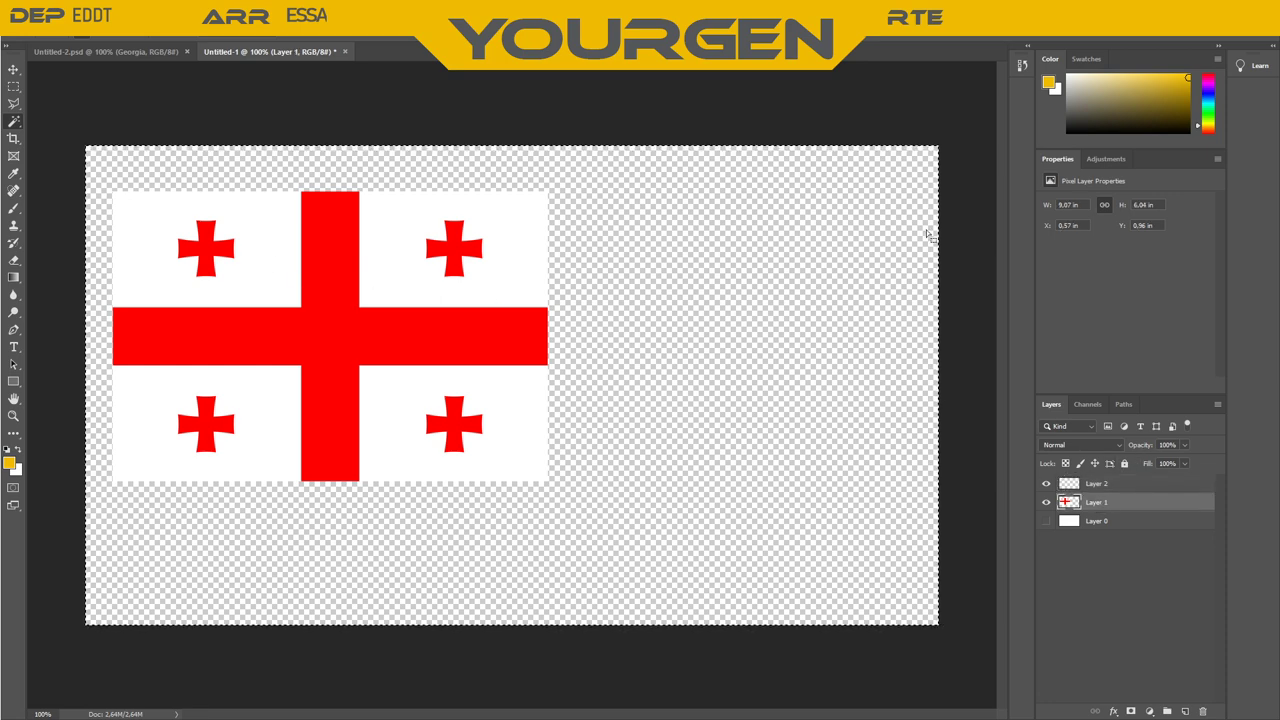
Select the entire flag with the Magic Wand, combining the white quarters, the large red cross and the four small crosses
{"action": "left_click", "coordinate": [386, 245]}
{"action": "left_click", "coordinate": [327, 273], "text": "shift"}
{"action": "left_click", "coordinate": [240, 291], "text": "shift"}
{"action": "left_click", "coordinate": [236, 417], "text": "shift"}
{"action": "left_click", "coordinate": [400, 443], "text": "shift"}
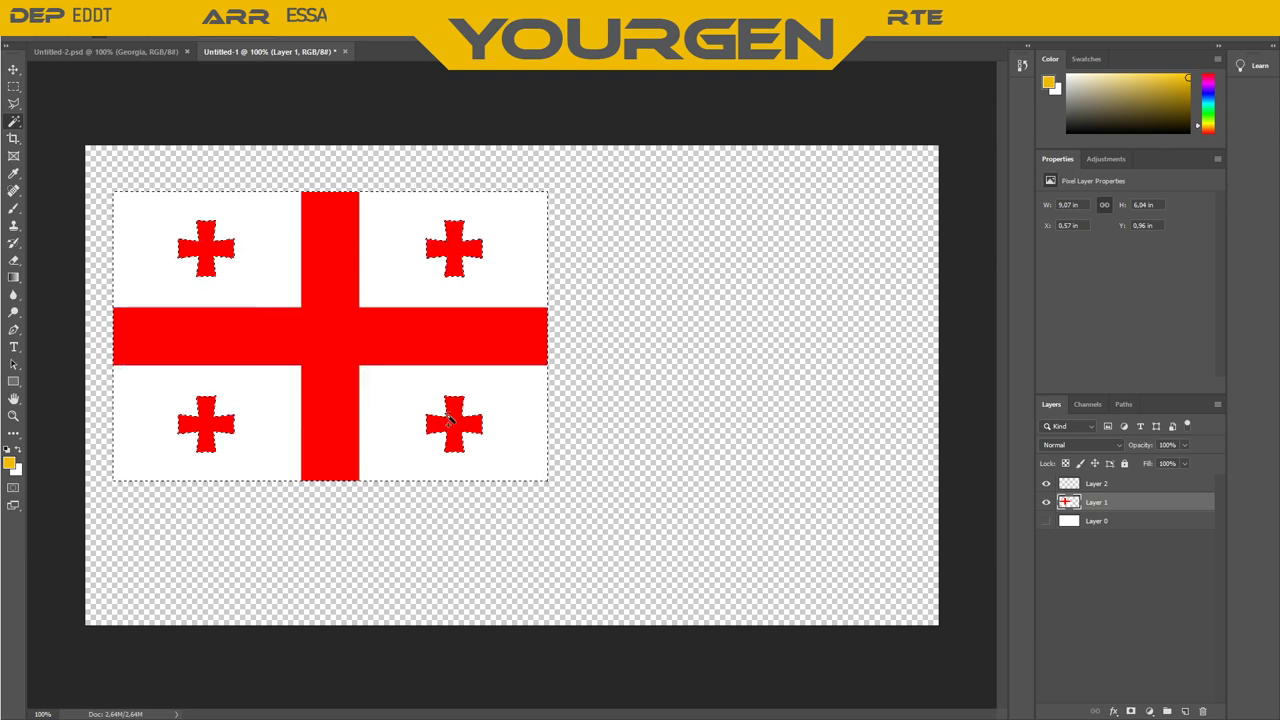
{"action": "left_click", "coordinate": [440, 425], "text": "shift"}
{"action": "left_click", "coordinate": [457, 245], "text": "shift"}
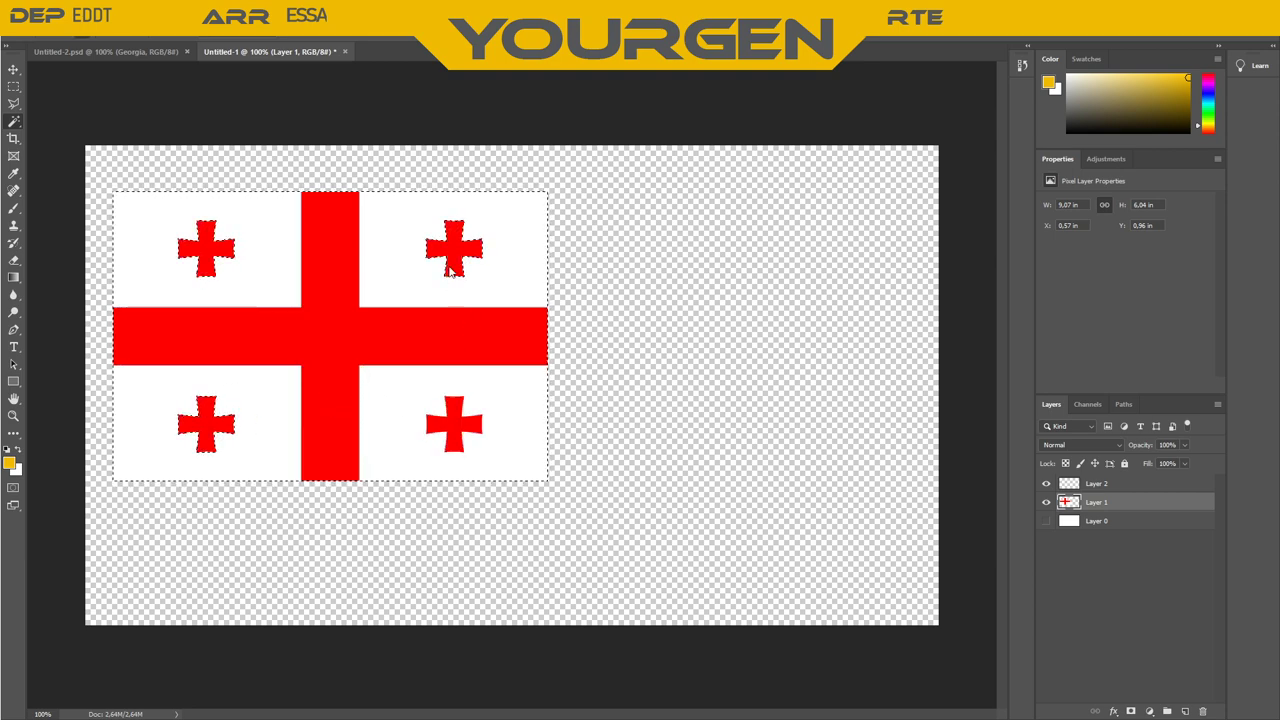
{"action": "left_click", "coordinate": [203, 247], "text": "shift"}
{"action": "left_click", "coordinate": [211, 420], "text": "shift"}
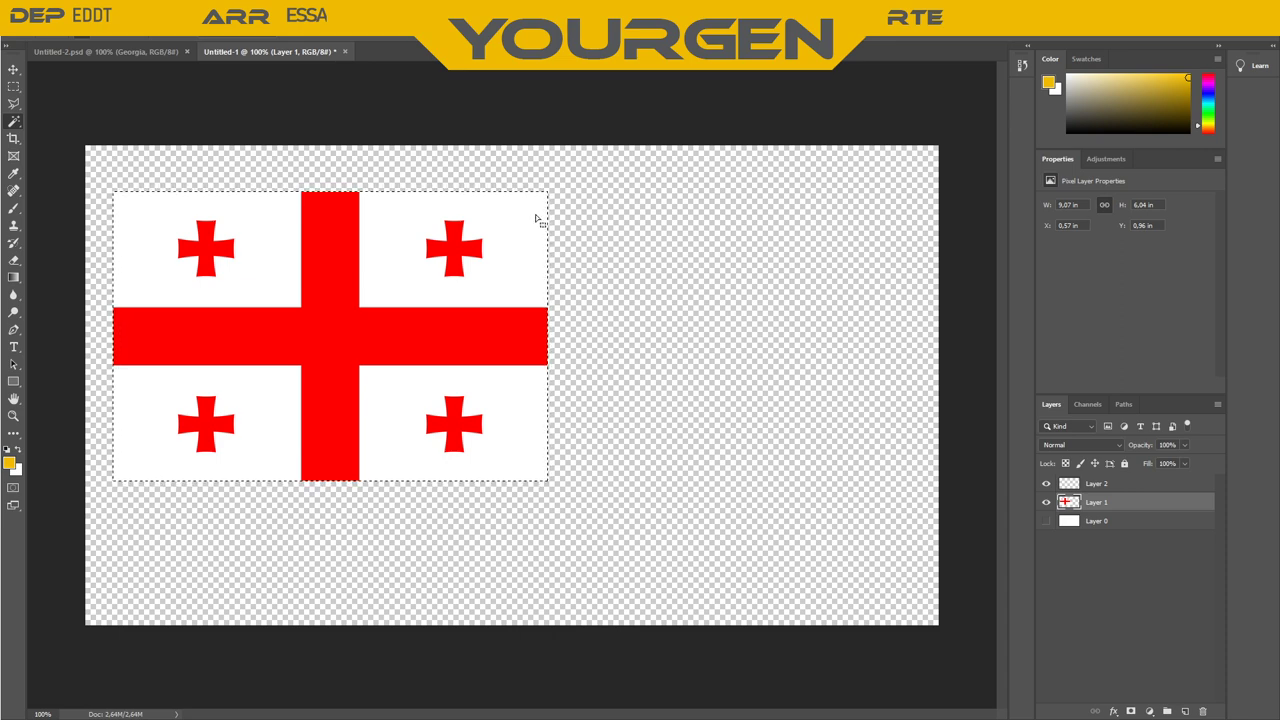
Fill the flag-shaped selection on Layer 2 with a semi-transparent black-and-white gradient from edge to edge, and deselect
{"action": "left_click", "coordinate": [1122, 486]}
{"action": "left_click", "coordinate": [13, 280]}
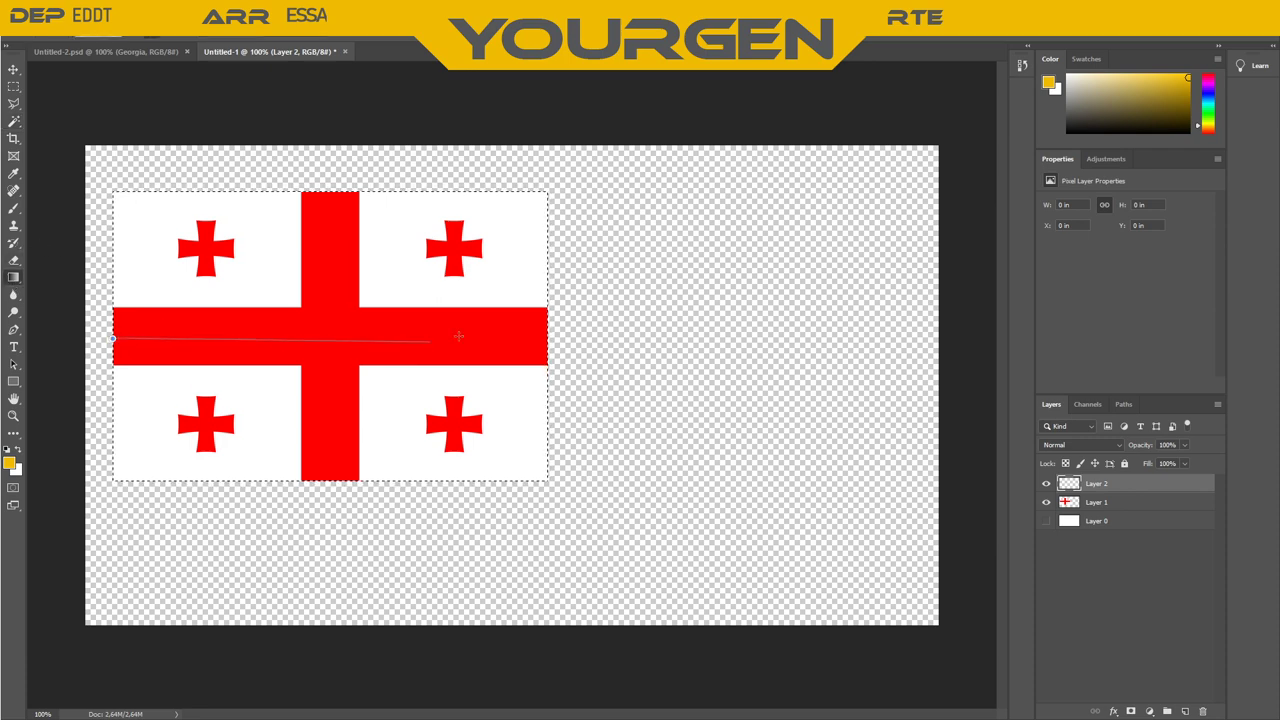
{"action": "left_click_drag", "start_coordinate": [547, 337], "coordinate": [545, 337]}
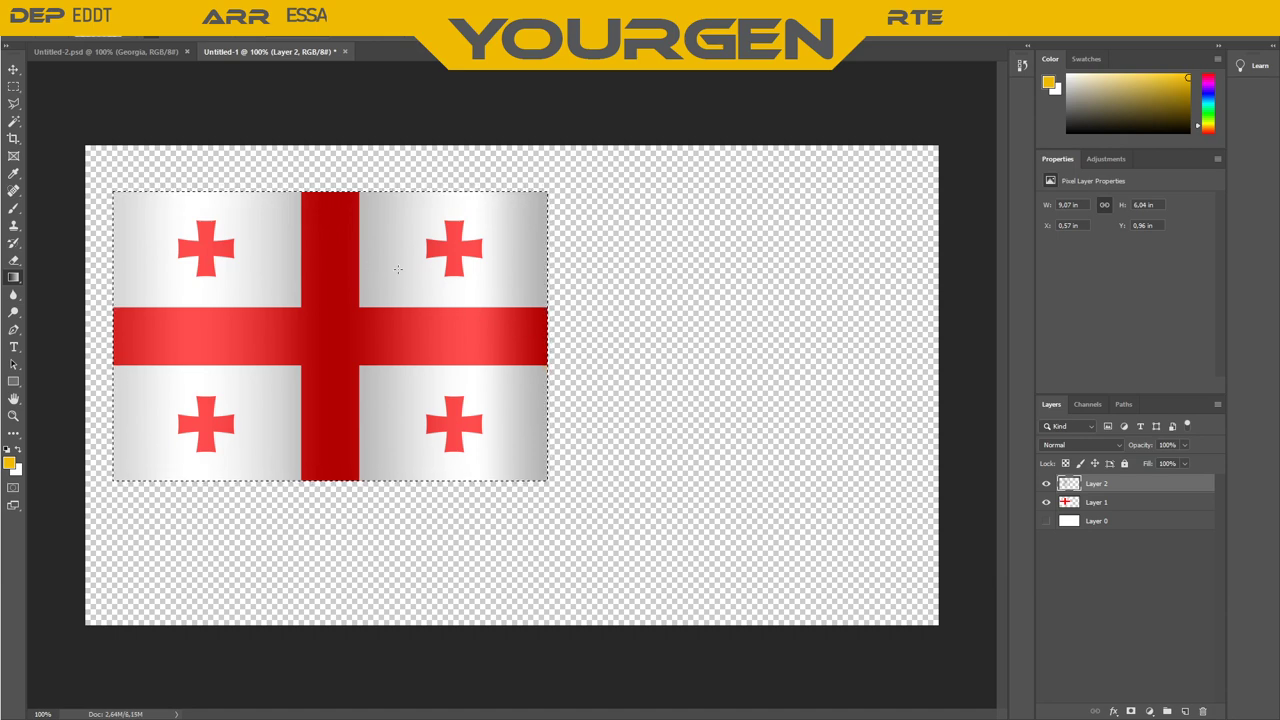
{"action": "left_click", "coordinate": [1093, 544]}
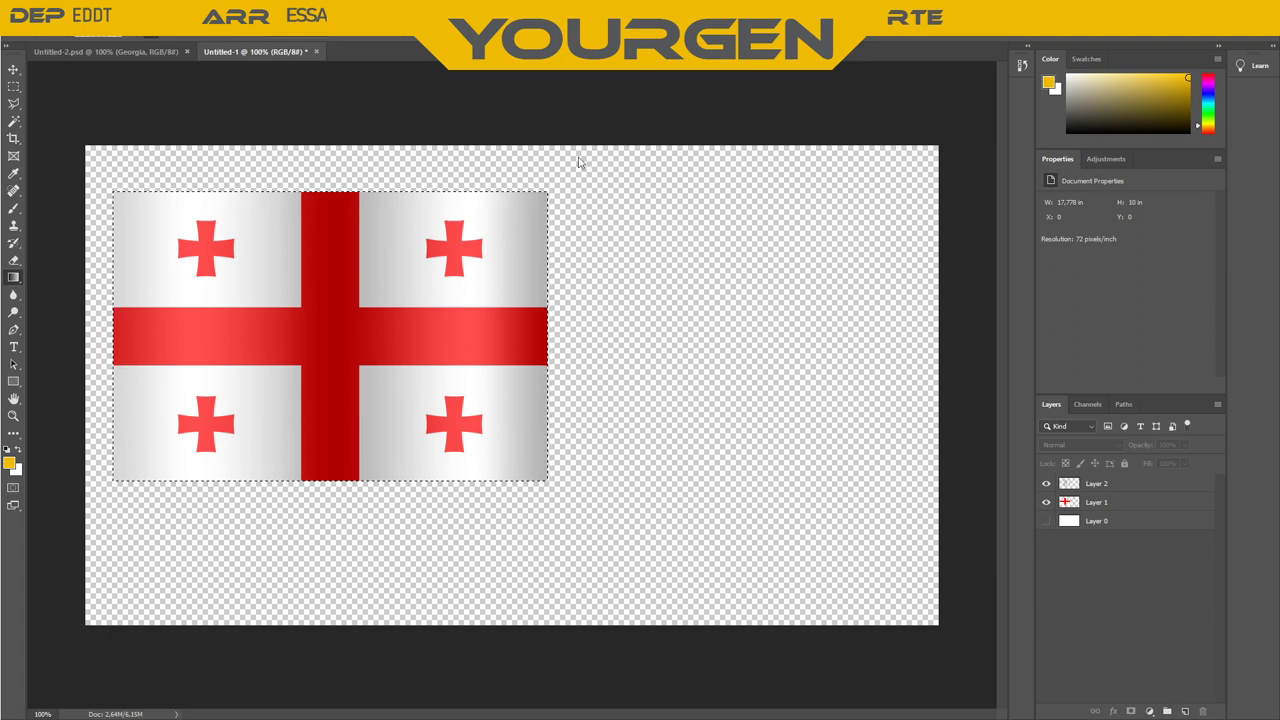
{"action": "key", "text": "m"}
{"action": "key", "text": "ctrl+d"}
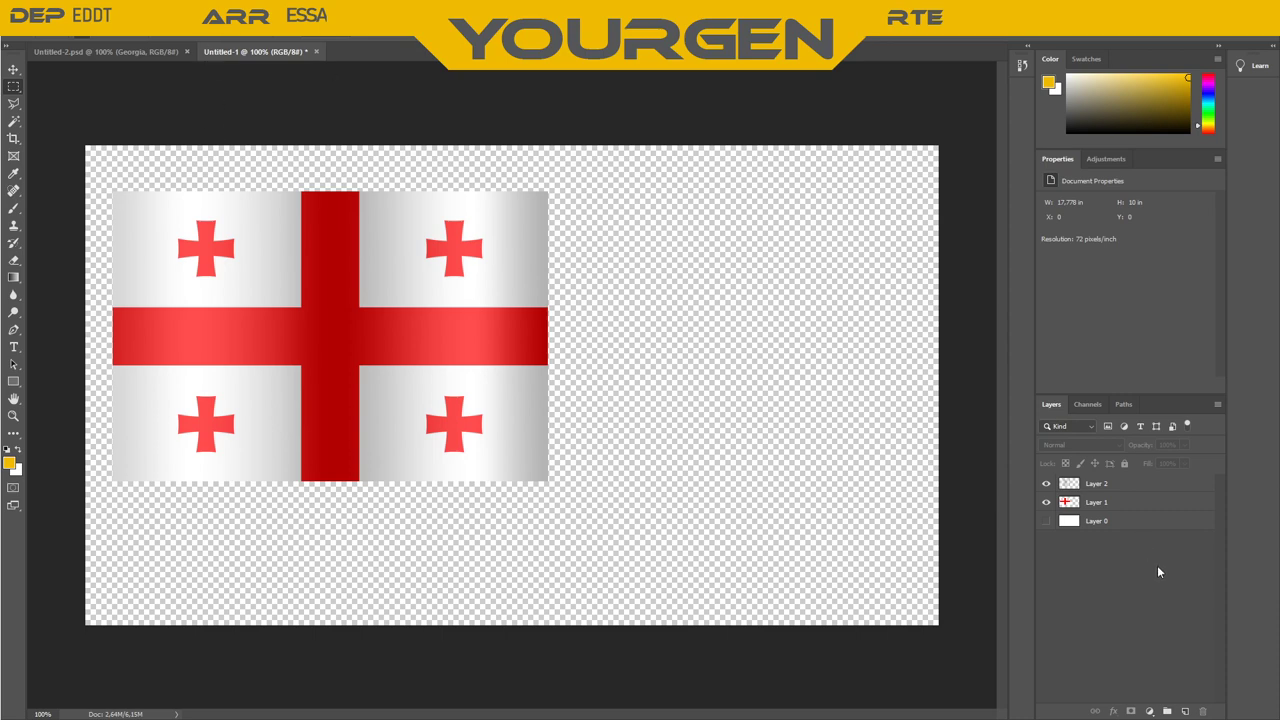
Make Layer 1 with the flag the active layer
{"action": "left_click", "coordinate": [1106, 503]}
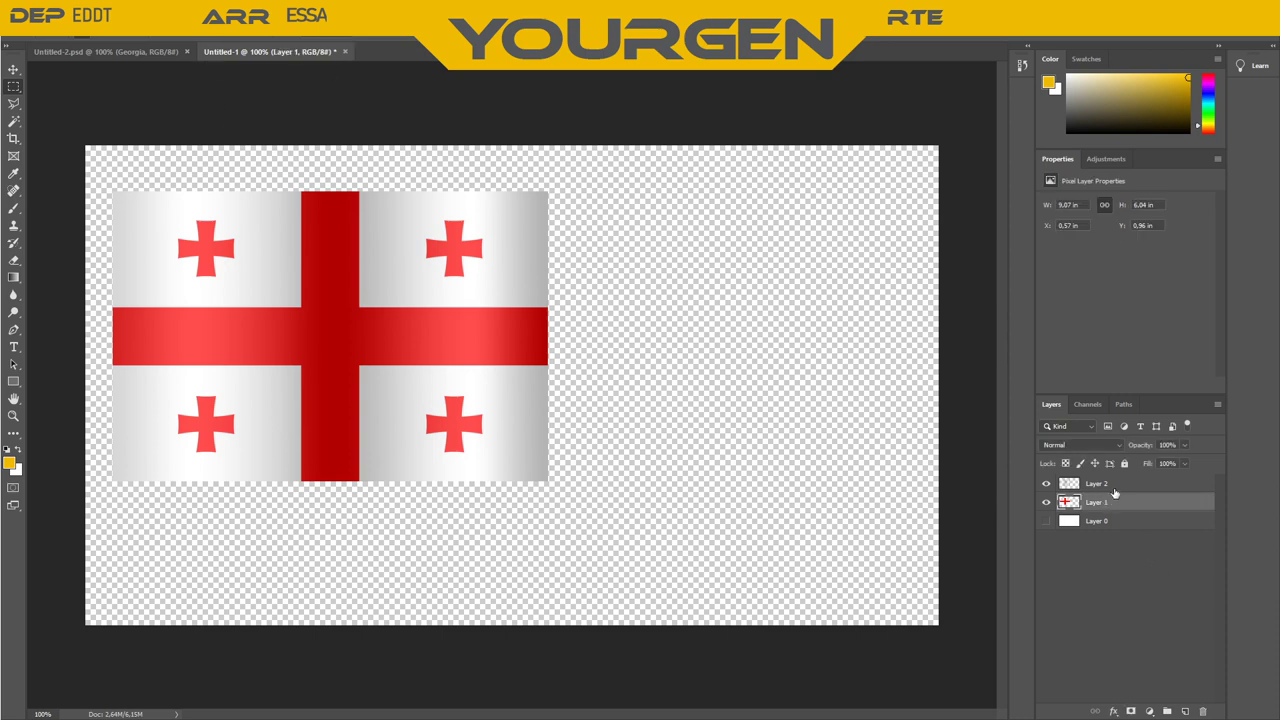
{"action": "left_click", "coordinate": [1113, 486], "text": "shift"}
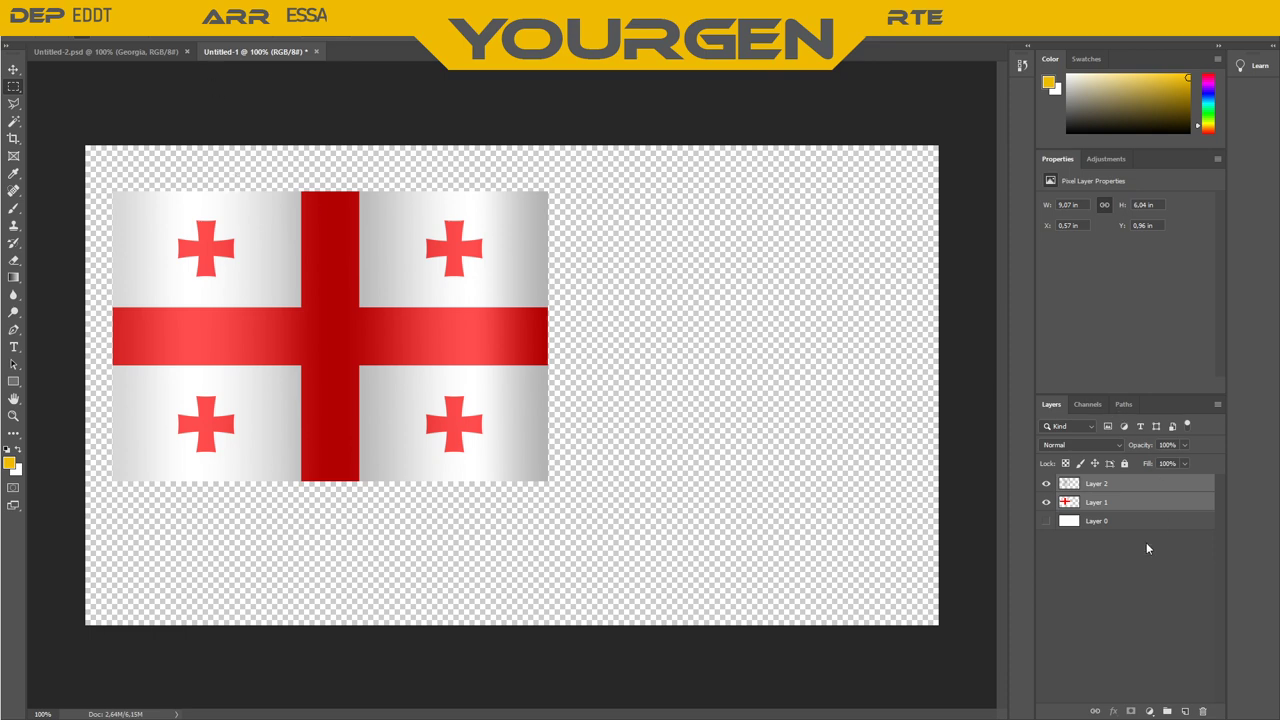
{"action": "left_click", "coordinate": [1120, 586]}
{"action": "left_click", "coordinate": [1110, 510]}
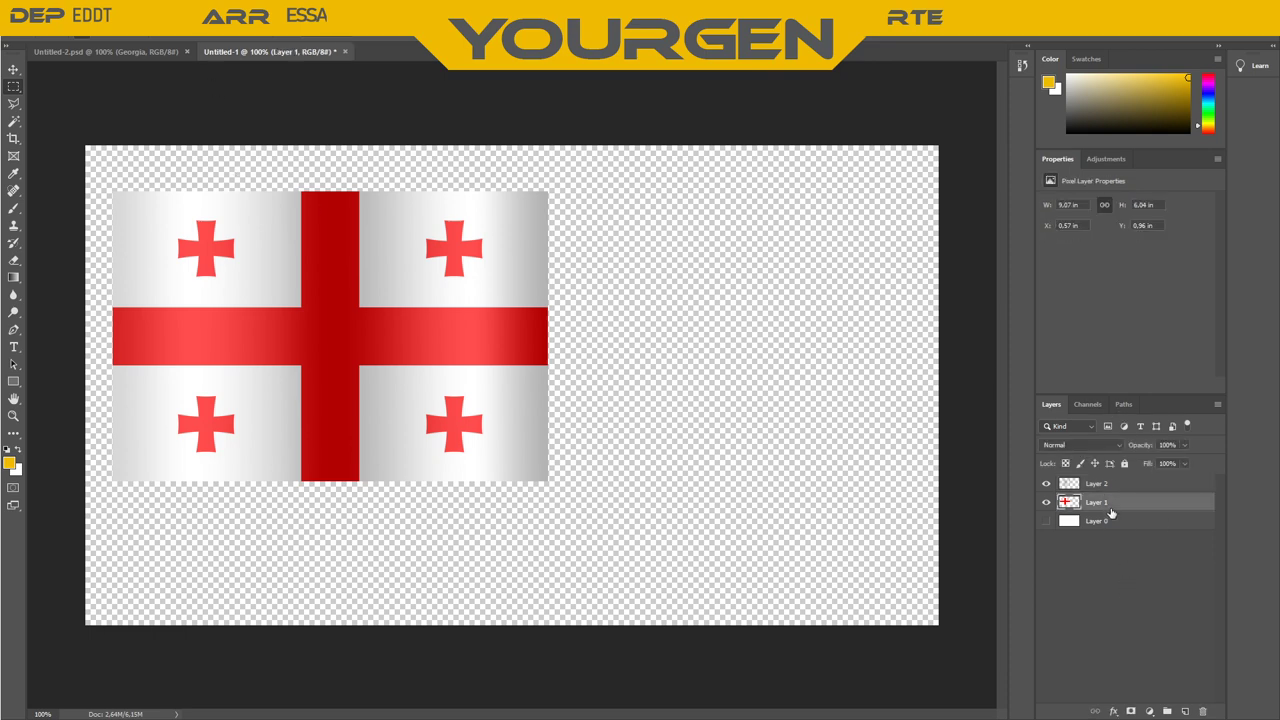
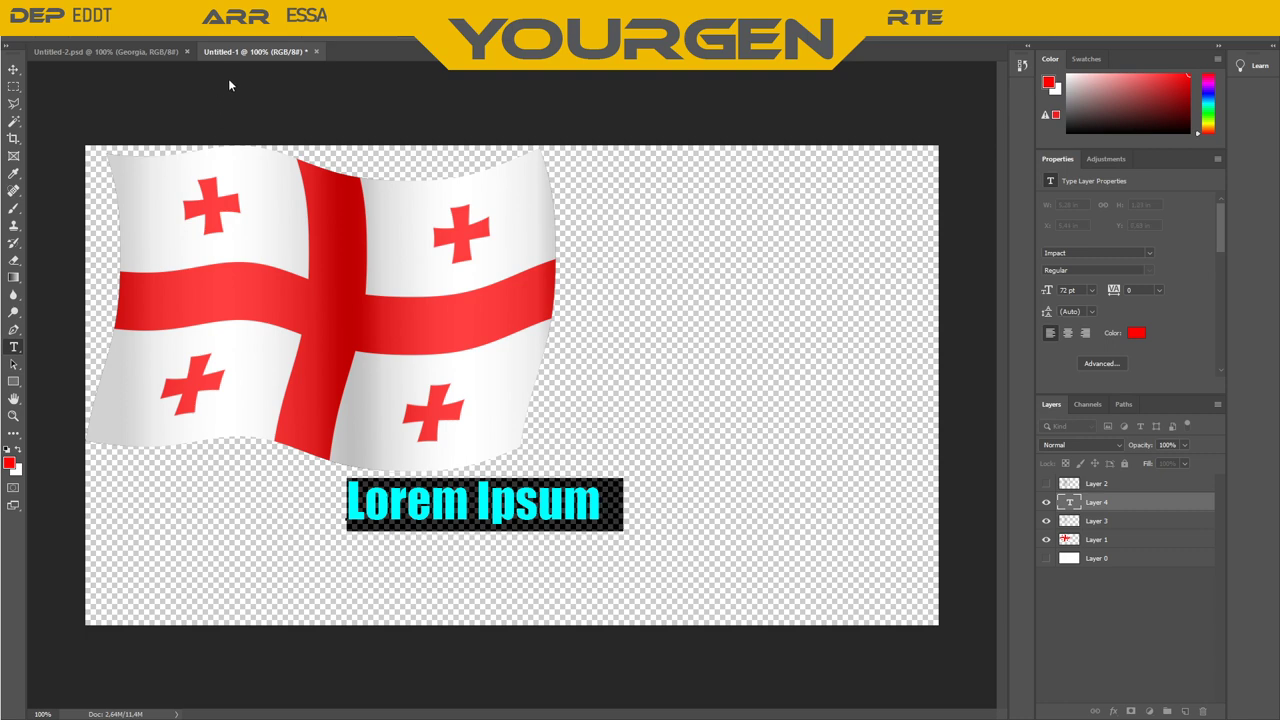
Preview successive fonts on the selected Lorem Ipsum text and apply Raph Lanok Future to it
{"action": "key", "text": "Down"}
{"action": "key", "text": "Down"}
{"action": "key", "text": "Down"}
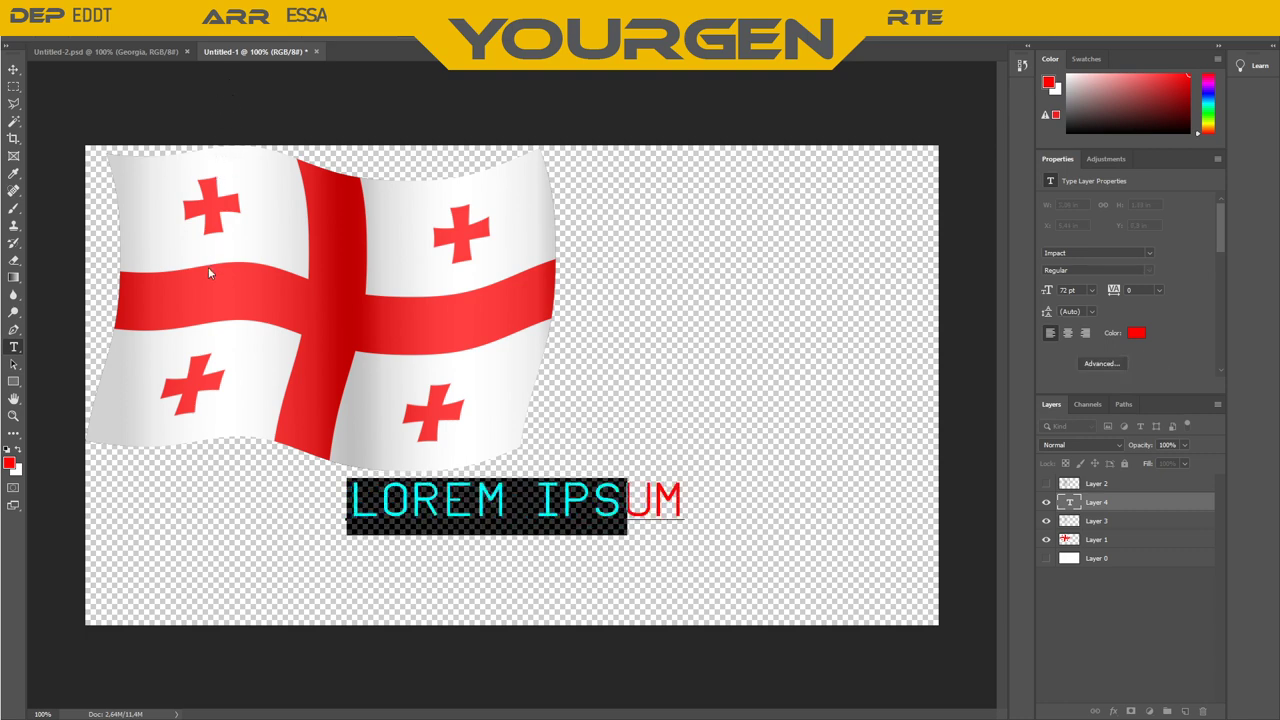
{"action": "key", "text": "Down"}
{"action": "key", "text": "Down"}
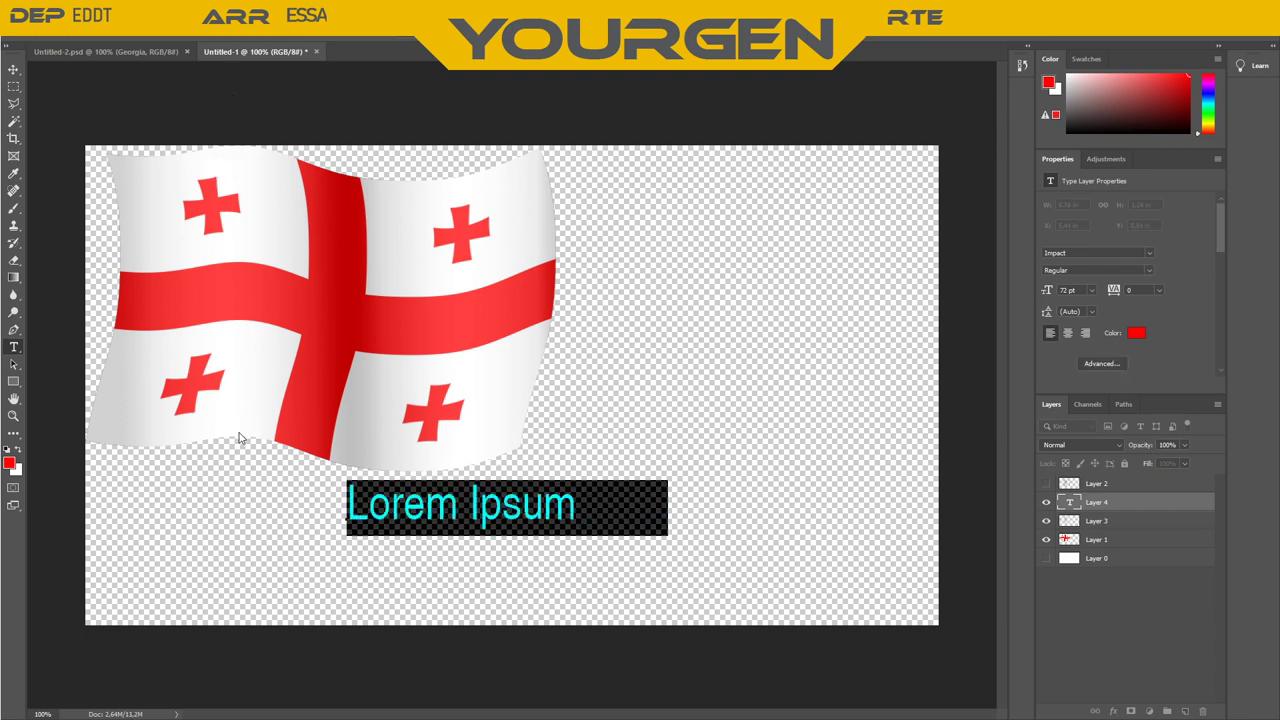
{"action": "key", "text": "Down"}
{"action": "key", "text": "Down"}
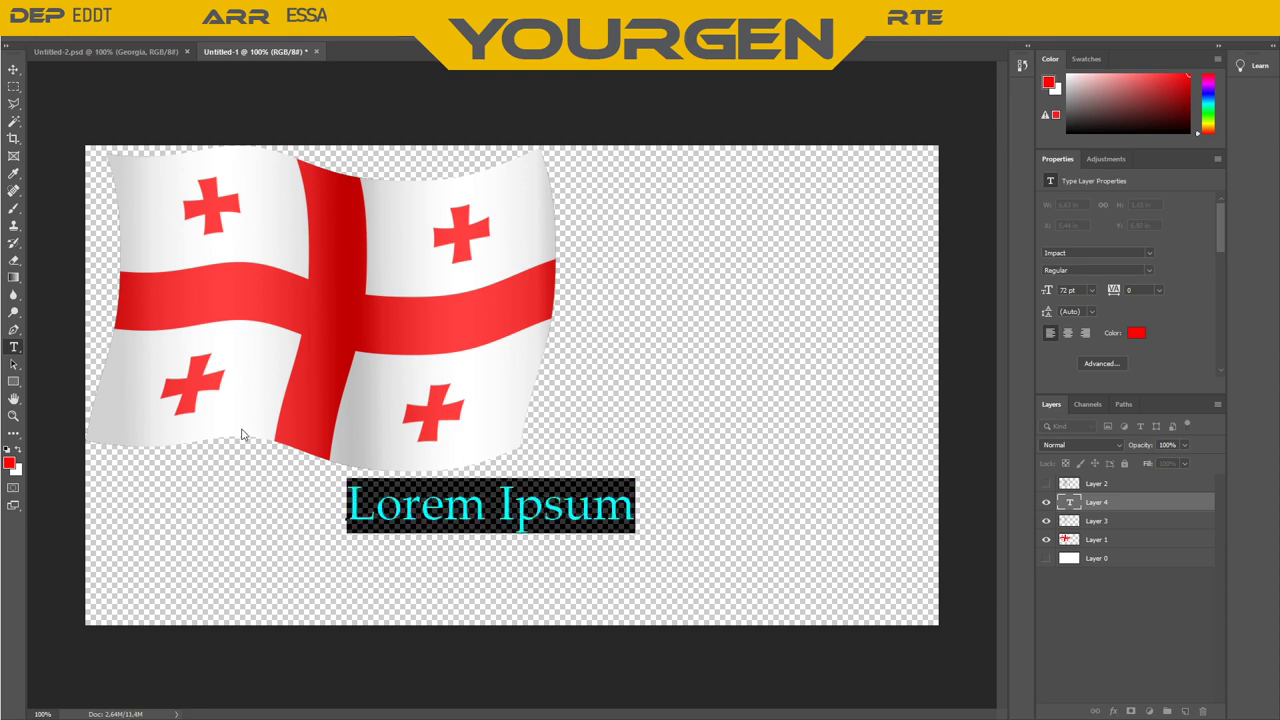
{"action": "key", "text": "Down"}
{"action": "key", "text": "Down"}
{"action": "key", "text": "Down"}
{"action": "key", "text": "Down"}
{"action": "key", "text": "Down"}
{"action": "key", "text": "Down"}
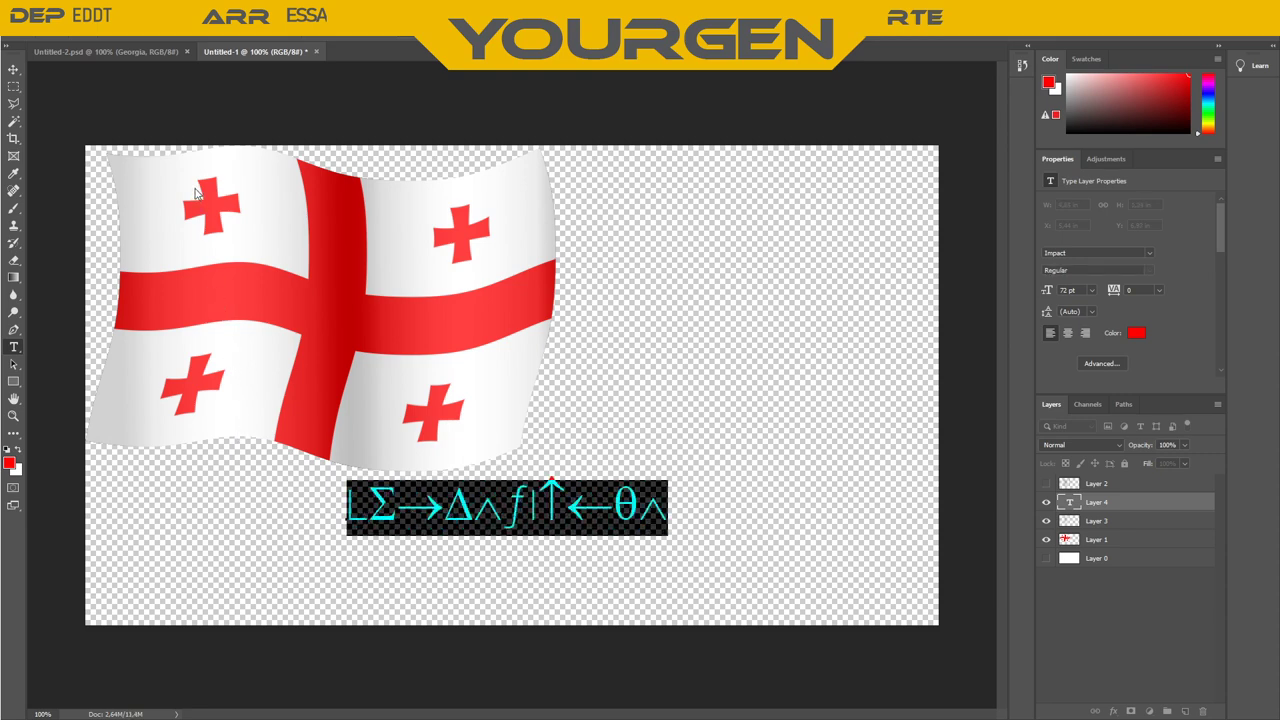
{"action": "key", "text": "Down"}
{"action": "key", "text": "Down"}
{"action": "key", "text": "Down"}
{"action": "key", "text": "Down"}
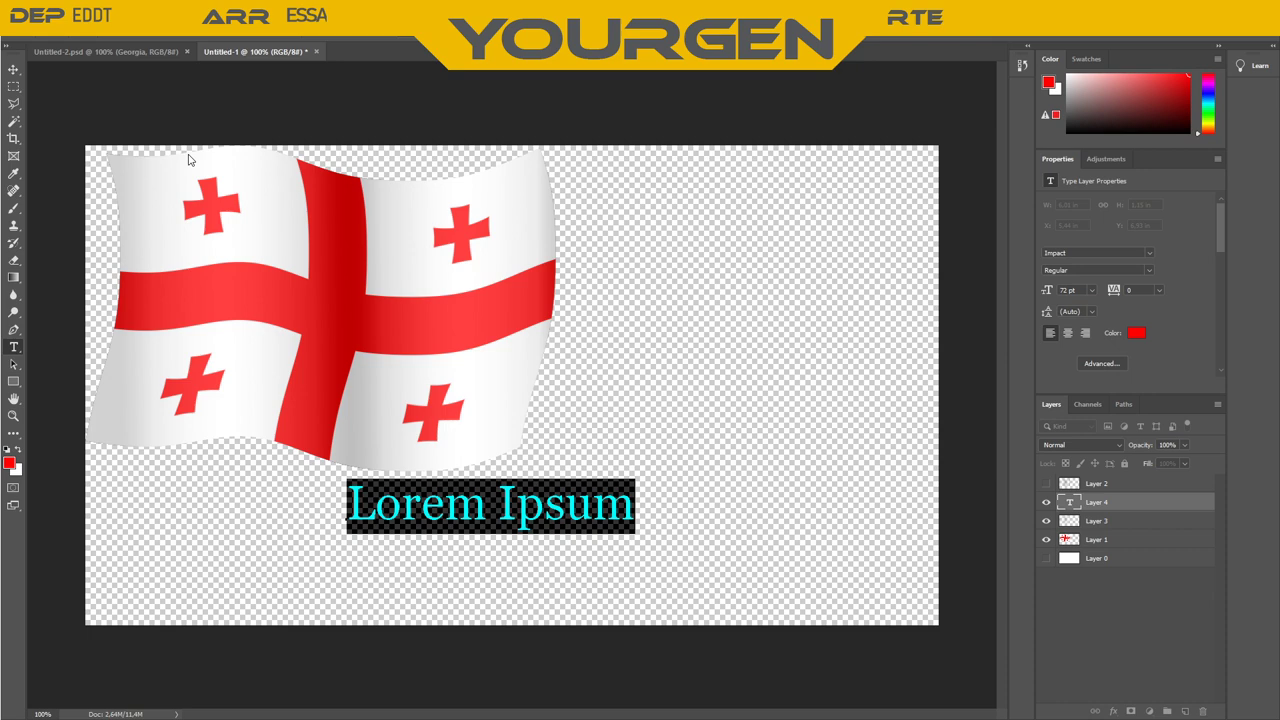
{"action": "key", "text": "Down"}
{"action": "key", "text": "Down"}
{"action": "key", "text": "Down"}
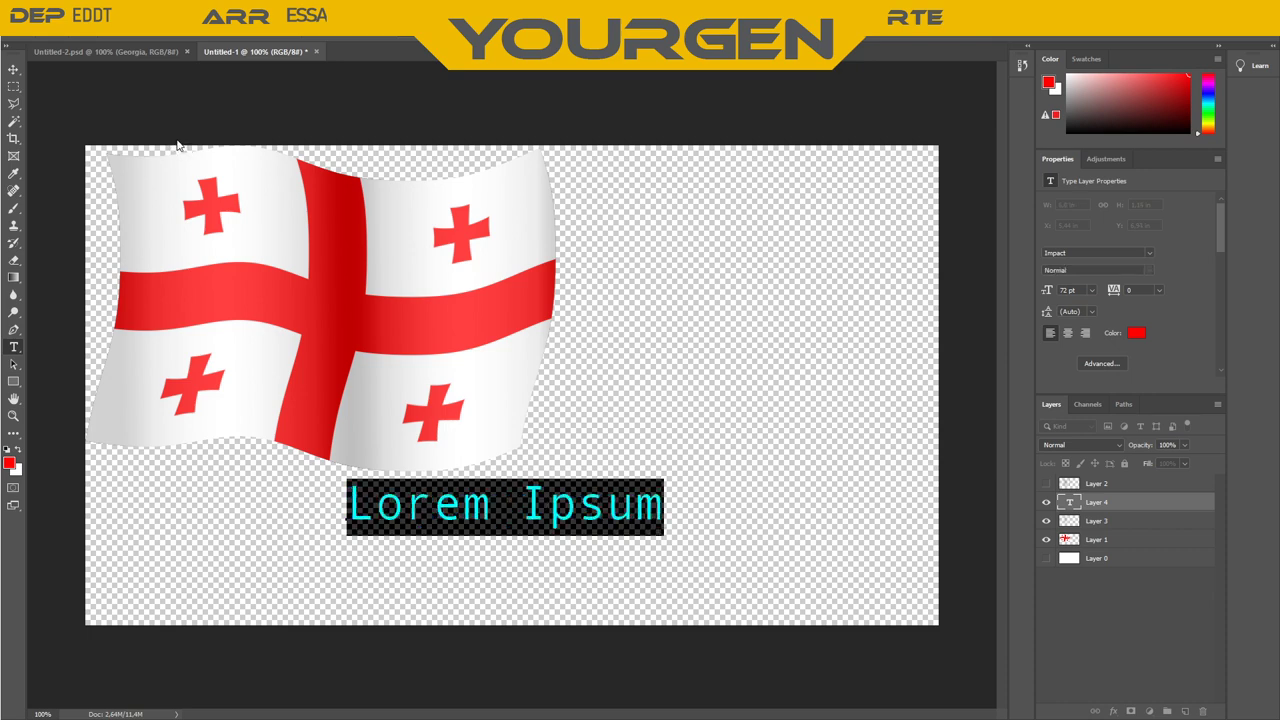
{"action": "key", "text": "Down"}
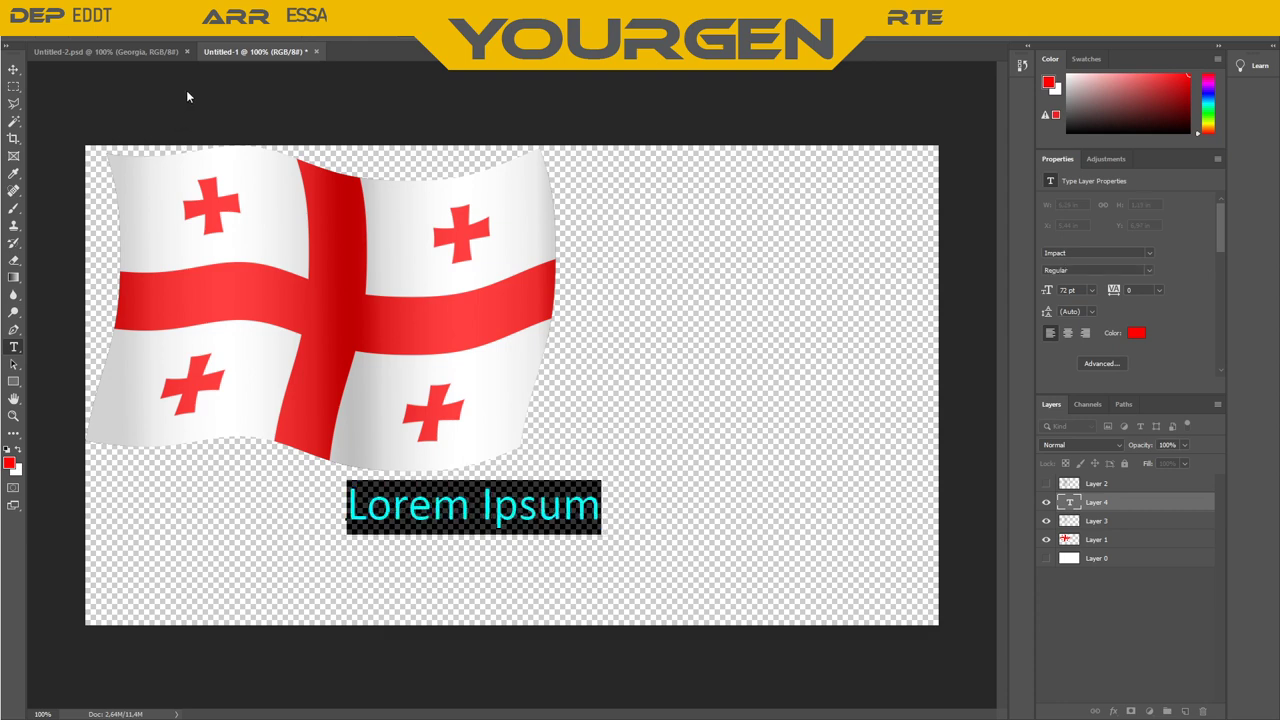
{"action": "key", "text": "Down"}
{"action": "key", "text": "Down"}
{"action": "key", "text": "Down"}
{"action": "key", "text": "Down"}
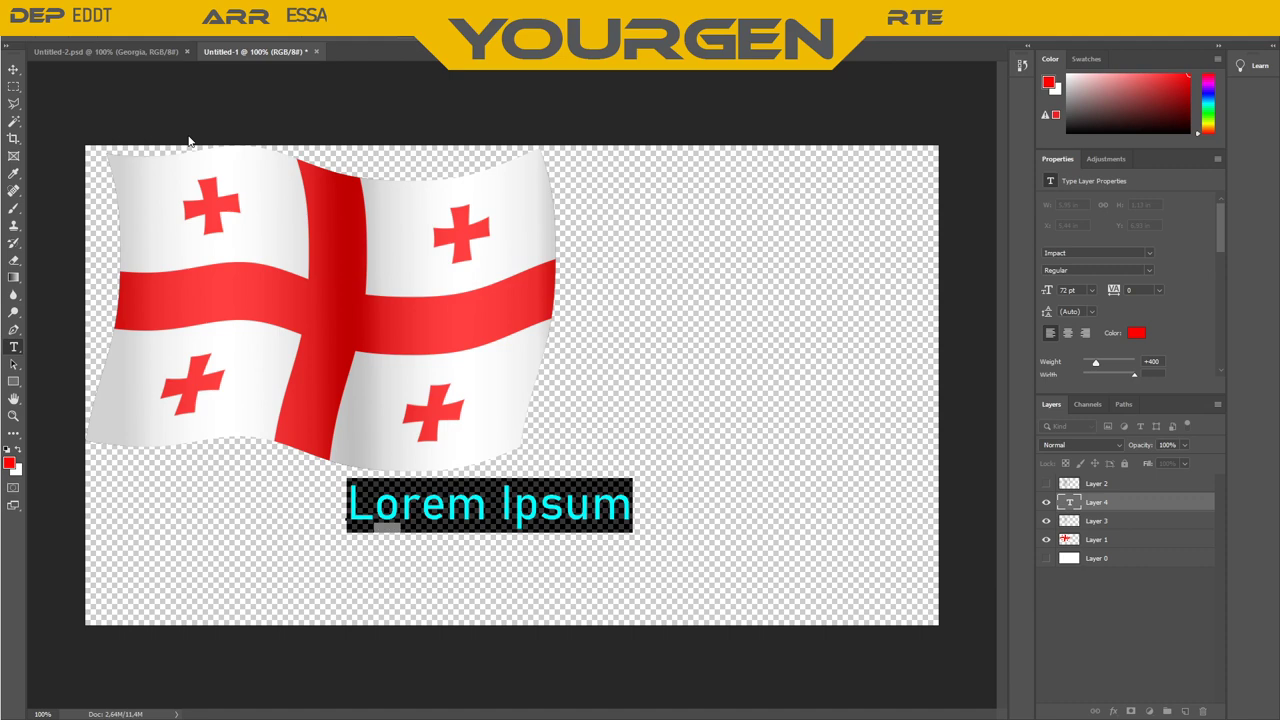
{"action": "key", "text": "Down"}
{"action": "key", "text": "Down"}
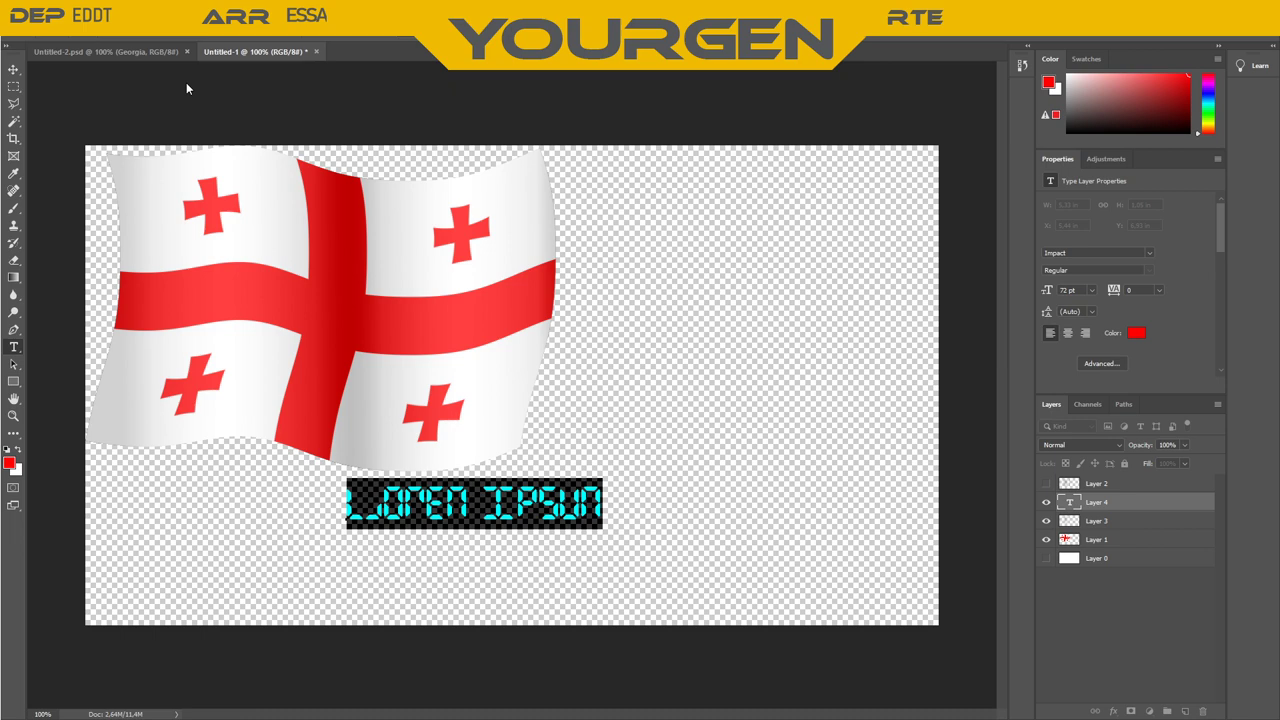
{"action": "key", "text": "Down"}
{"action": "key", "text": "Down"}
{"action": "key", "text": "Down"}
{"action": "key", "text": "Down"}
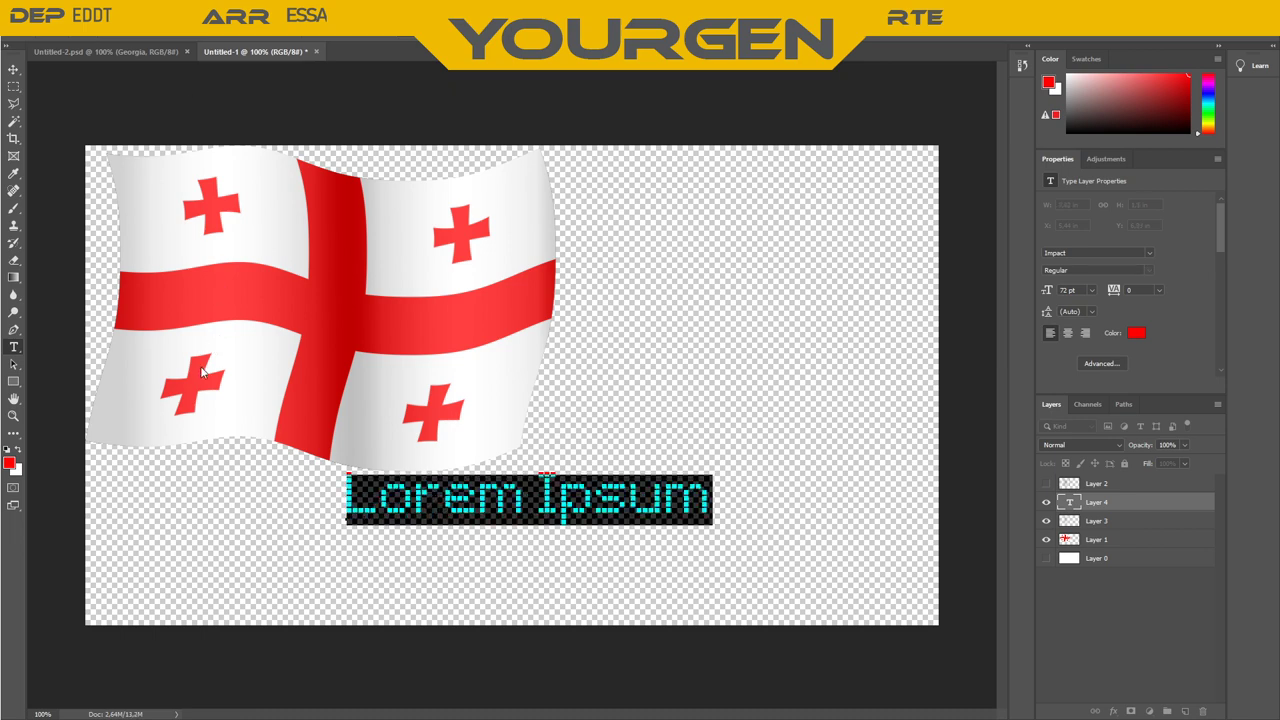
{"action": "key", "text": "Down"}
{"action": "key", "text": "Down"}
{"action": "key", "text": "Down"}
{"action": "key", "text": "Down"}
{"action": "key", "text": "Down"}
{"action": "key", "text": "Down"}
{"action": "key", "text": "Down"}
{"action": "key", "text": "Down"}
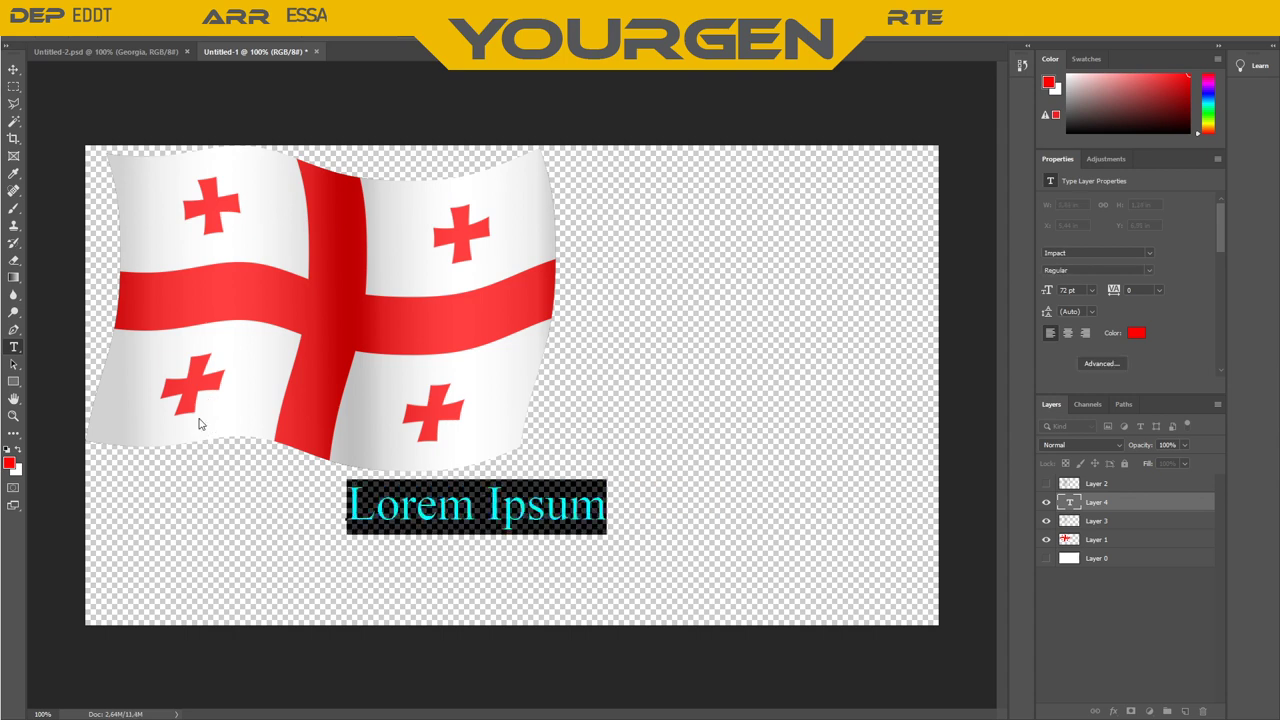
{"action": "key", "text": "Down"}
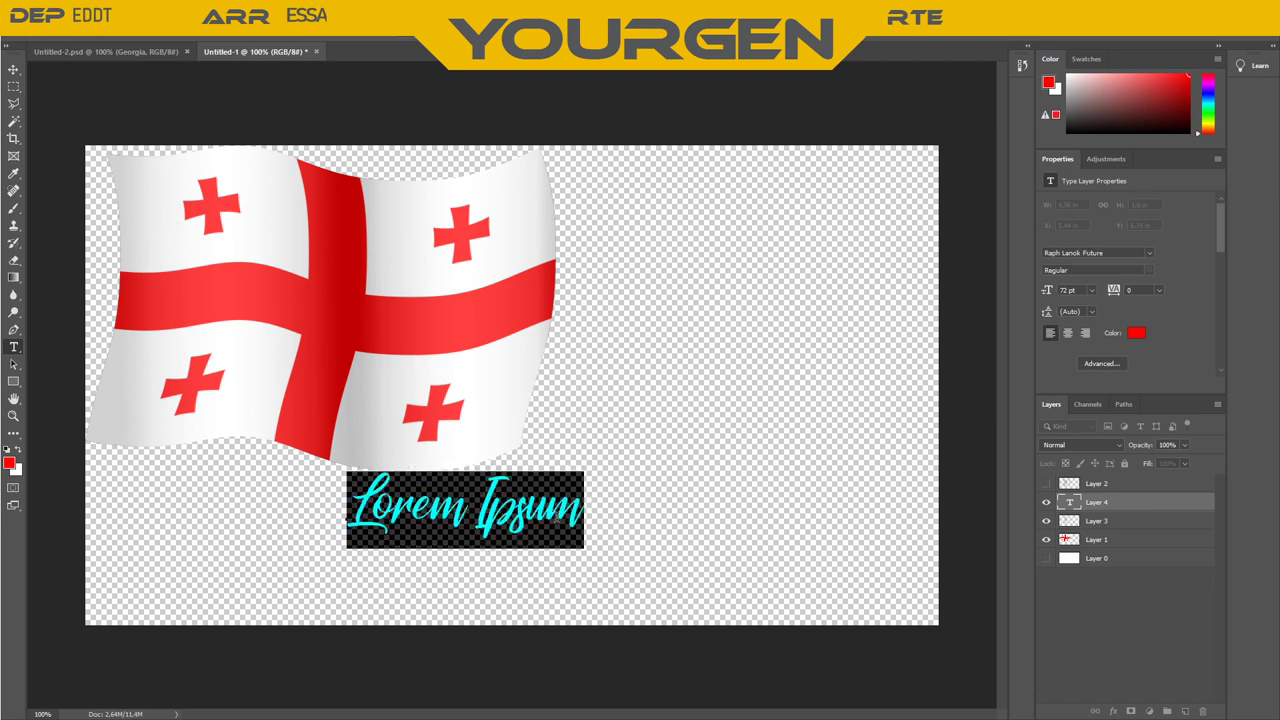
Replace the Lorem Ipsum placeholder with the word VATSIM in capital letters
{"action": "type", "text": "Vat"}
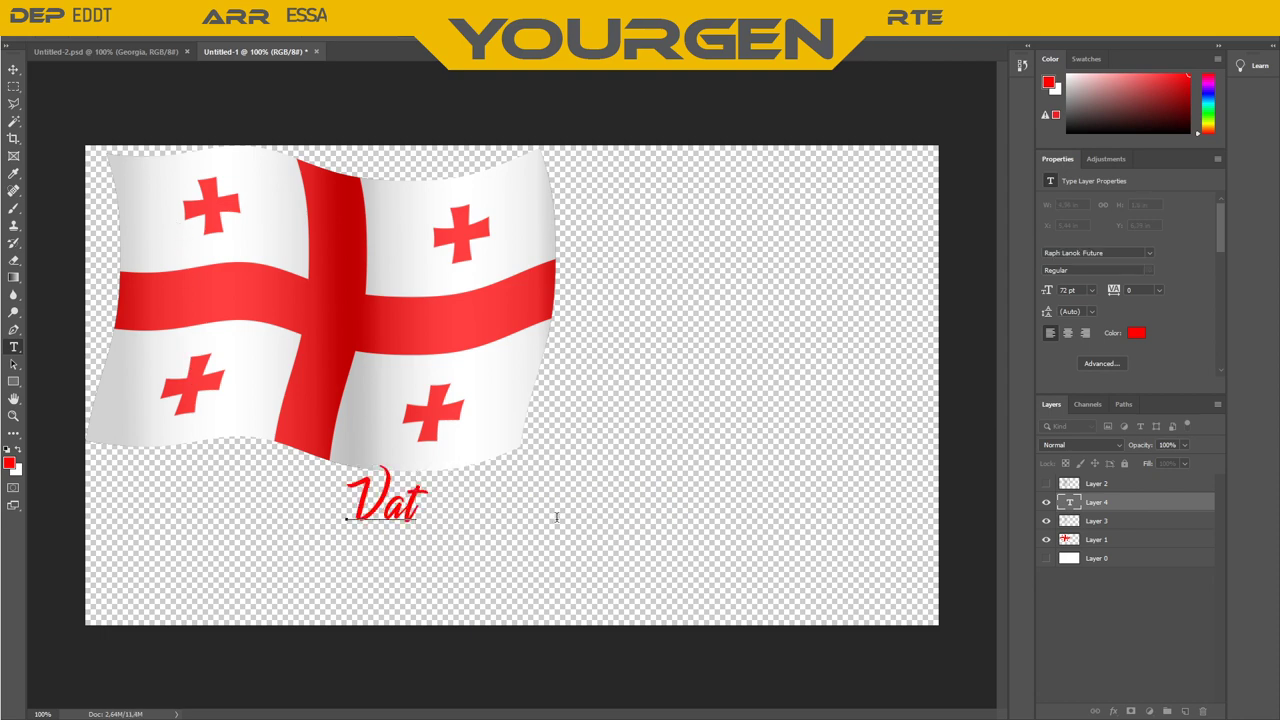
{"action": "type", "text": "sim"}
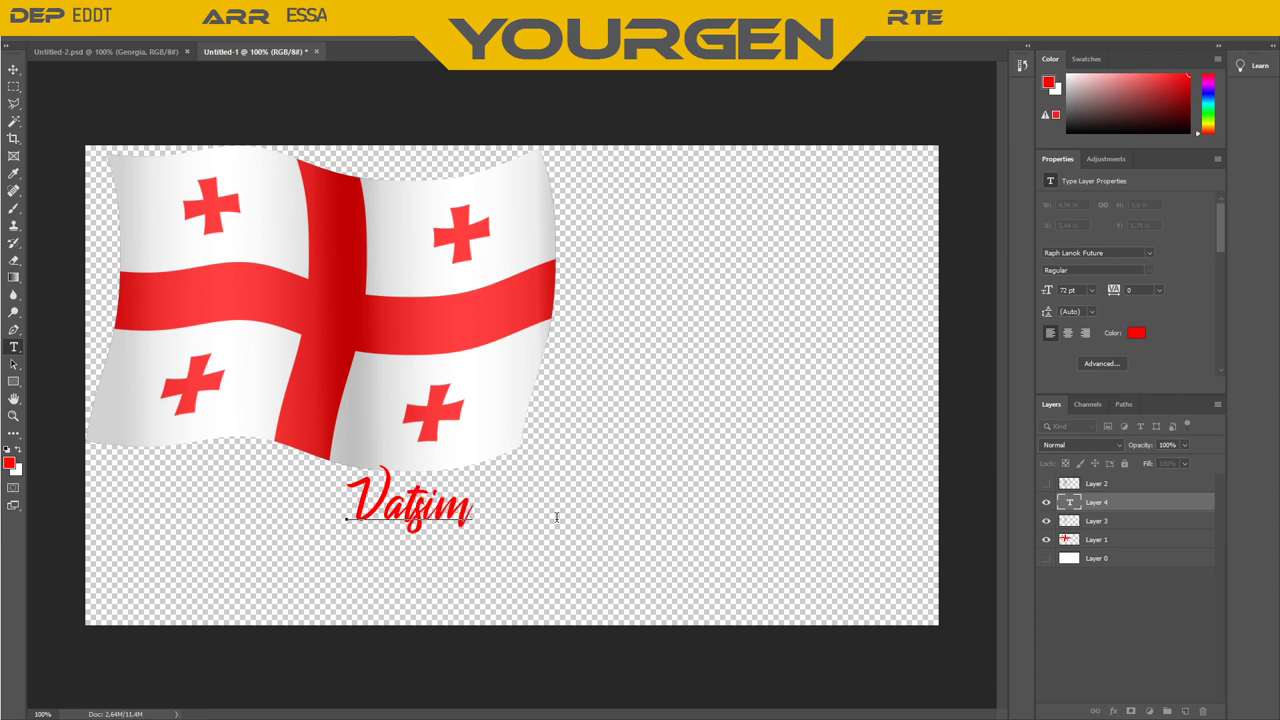
{"action": "type", "text": " Germ"}
{"action": "key", "text": "Left"}
{"action": "key", "text": "Left"}
{"action": "key", "text": "Left"}
{"action": "key", "text": "Left"}
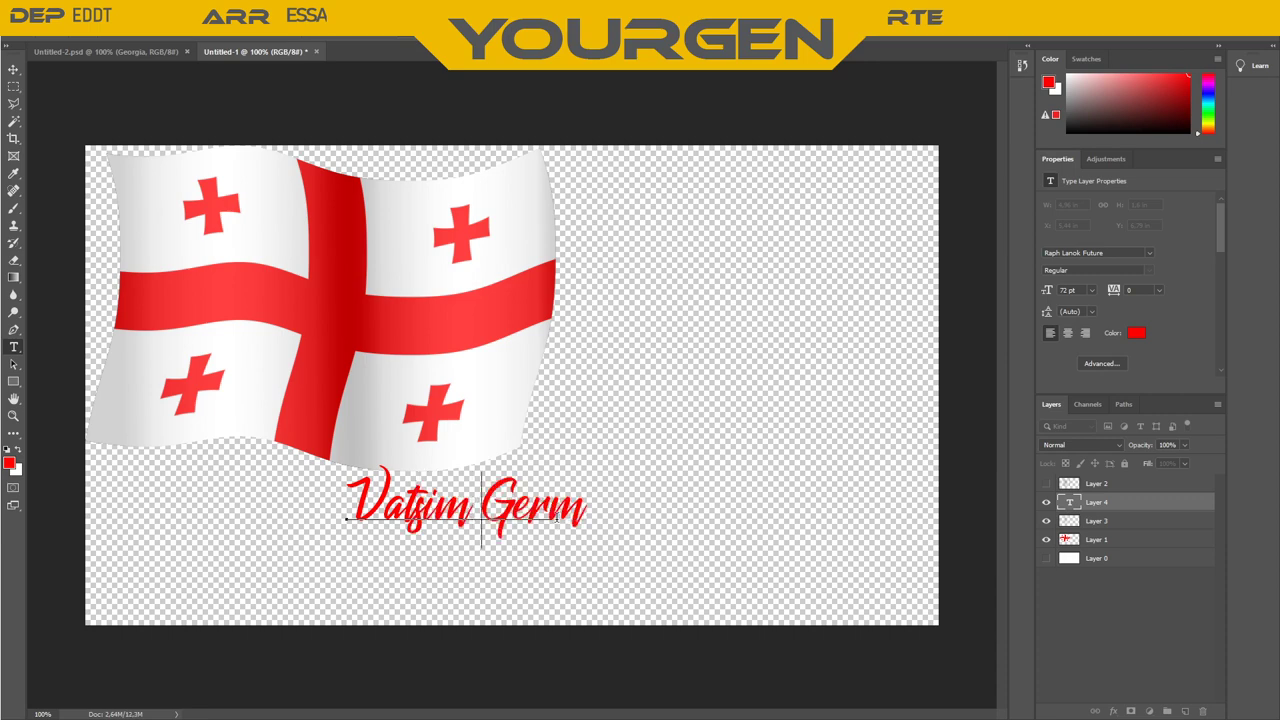
{"action": "key", "text": "Left"}
{"action": "key", "text": "Left"}
{"action": "key", "text": "Left"}
{"action": "key", "text": "Left"}
{"action": "key", "text": "Delete"}
{"action": "key", "text": "Delete"}
{"action": "key", "text": "Delete"}
{"action": "key", "text": "Delete"}
{"action": "key", "text": "Delete"}
{"action": "key", "text": "Delete"}
{"action": "key", "text": "Delete"}
{"action": "key", "text": "Delete"}
{"action": "key", "text": "BackSpace"}
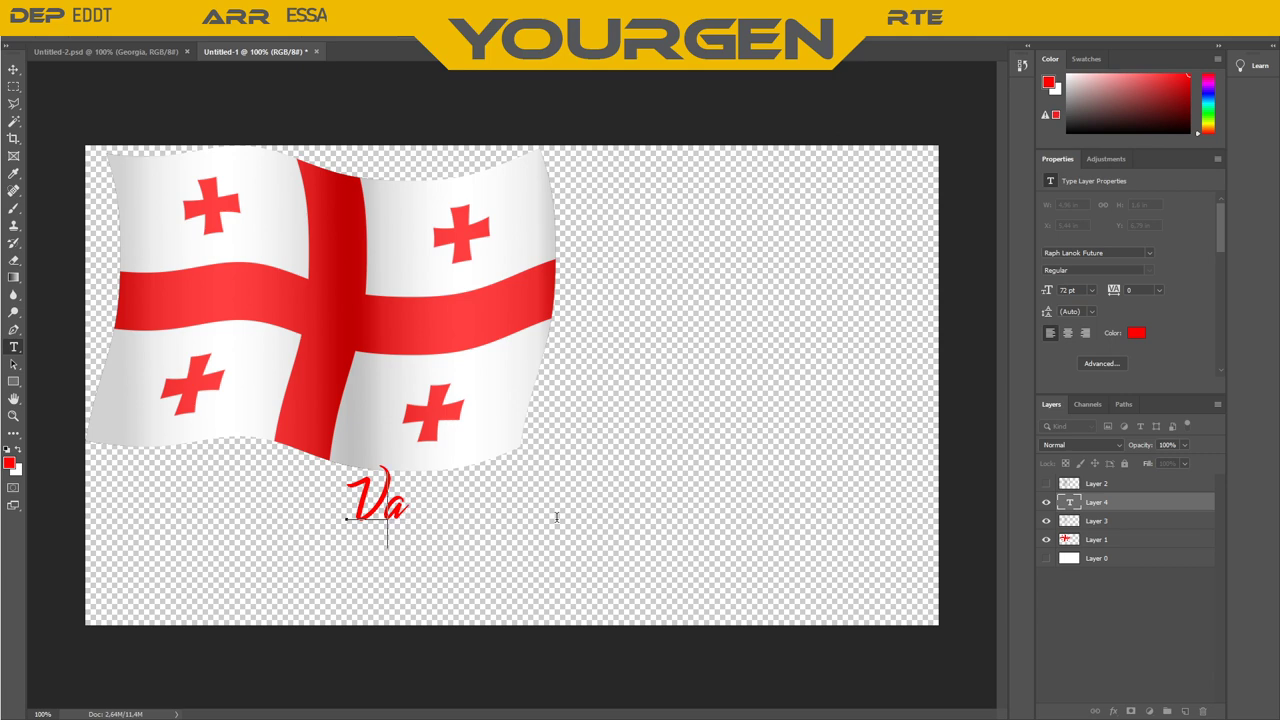
{"action": "key", "text": "BackSpace"}
{"action": "type", "text": "ATSIM"}
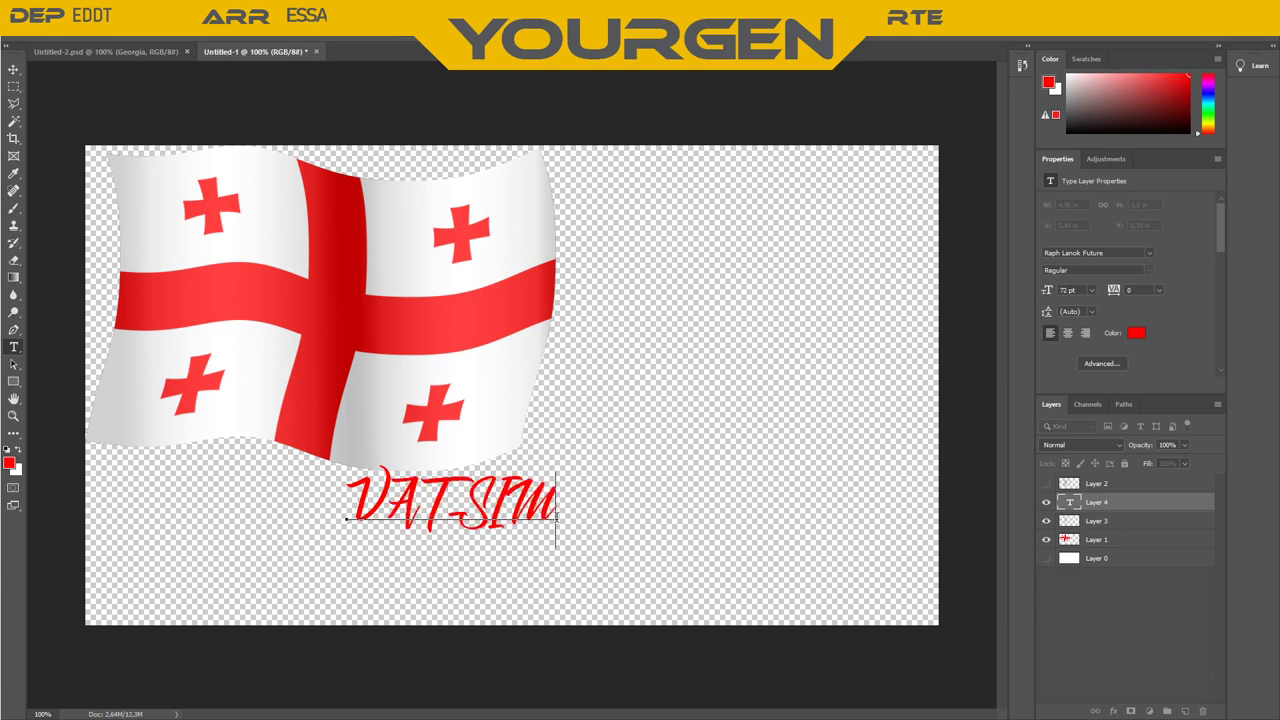
Complete the caption below the flag so that it reads "VATSIM Georgia"
{"action": "type", "text": " German"}
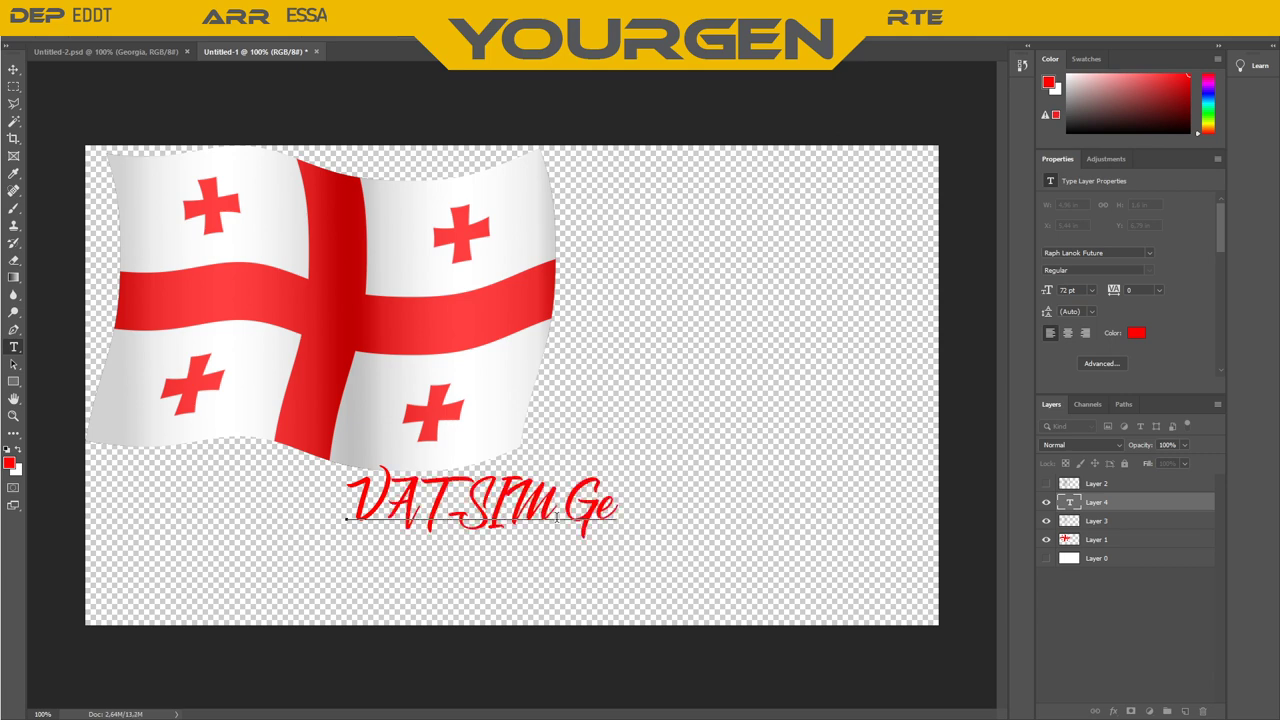
{"action": "key", "text": "BackSpace"}
{"action": "key", "text": "BackSpace"}
{"action": "key", "text": "BackSpace"}
{"action": "key", "text": "BackSpace"}
{"action": "key", "text": "BackSpace"}
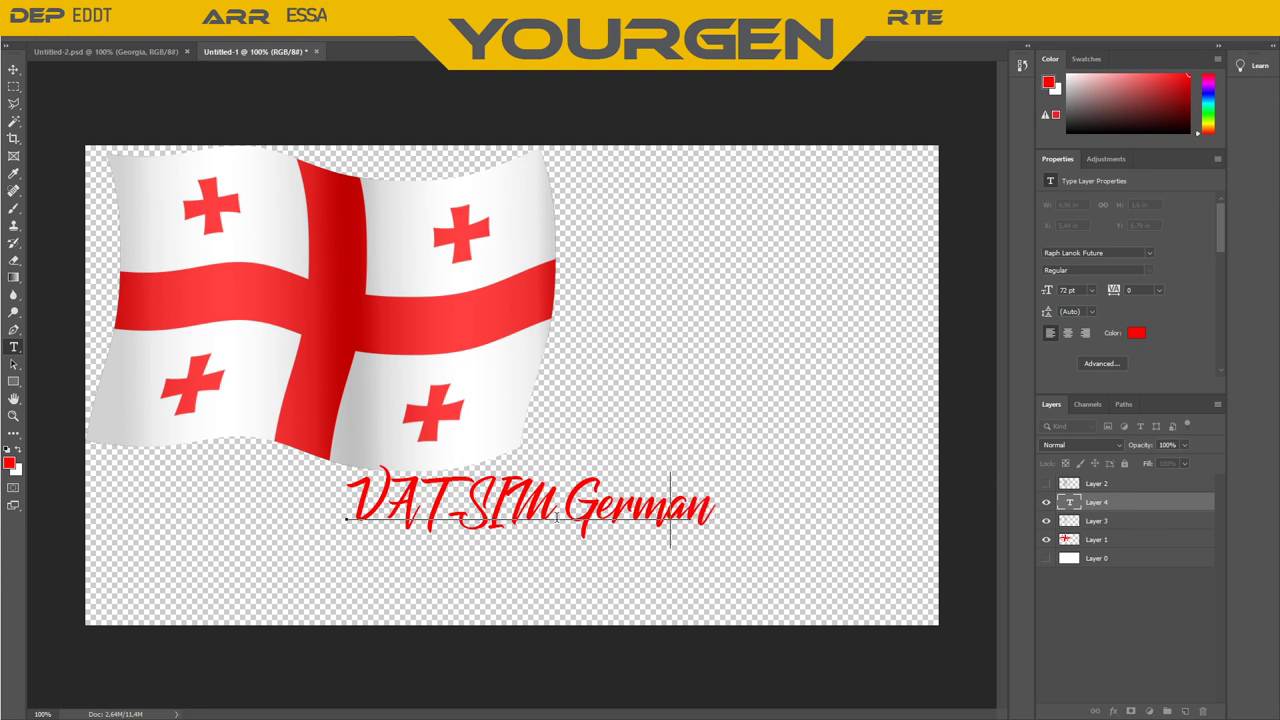
{"action": "type", "text": "eorgia"}
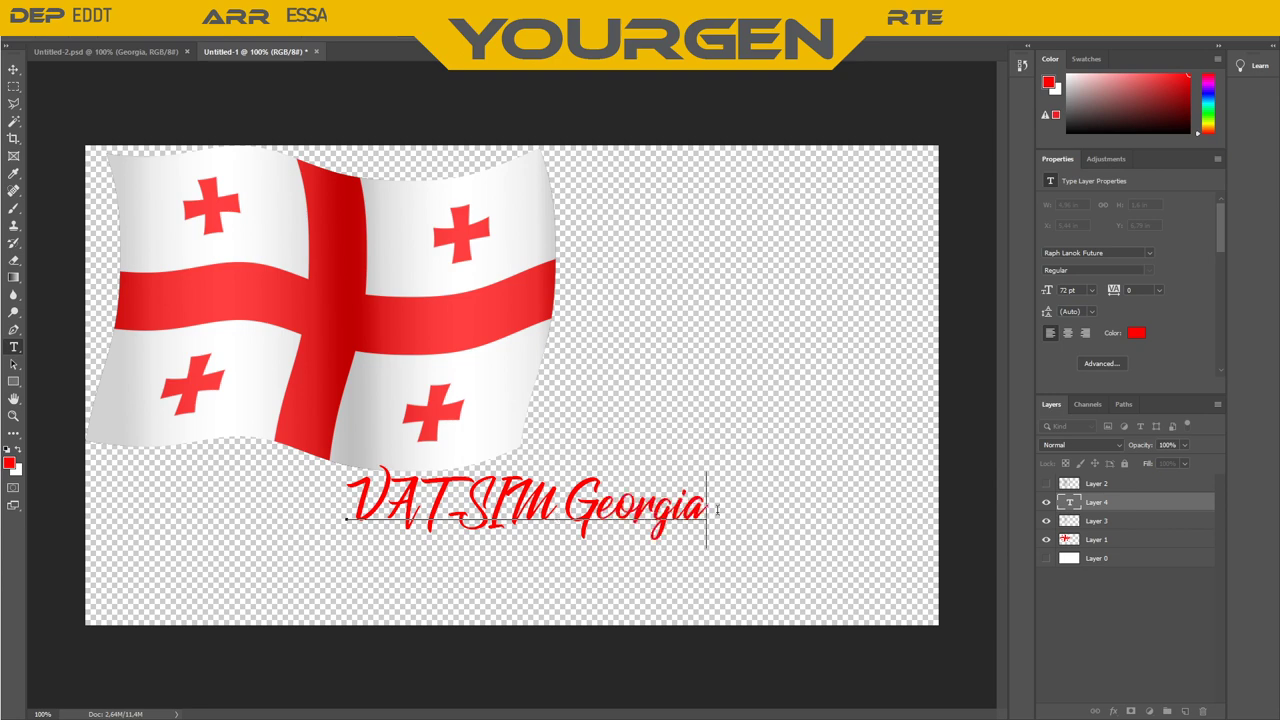
Enlarge the whole VATSIM Georgia caption to 96 pt and nudge it slightly up and to the left
{"action": "left_click_drag", "start_coordinate": [708, 508], "coordinate": [267, 508]}
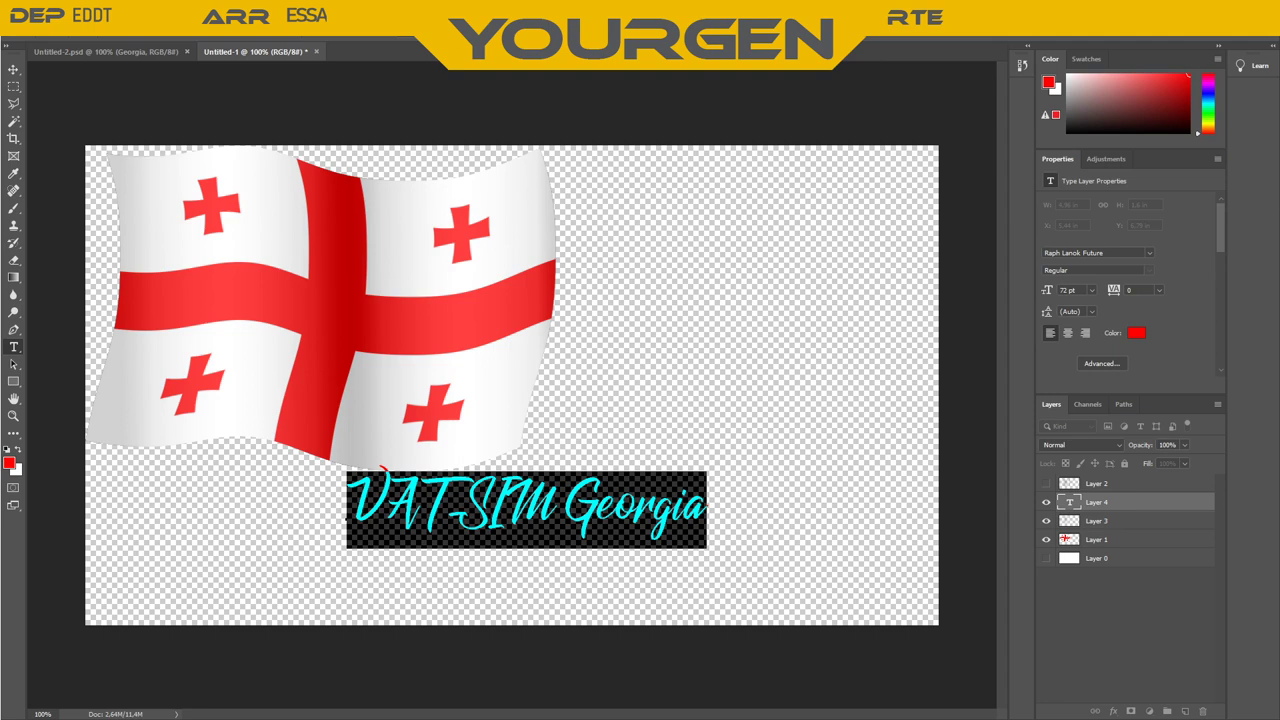
{"action": "key", "text": "ctrl+shift+period"}
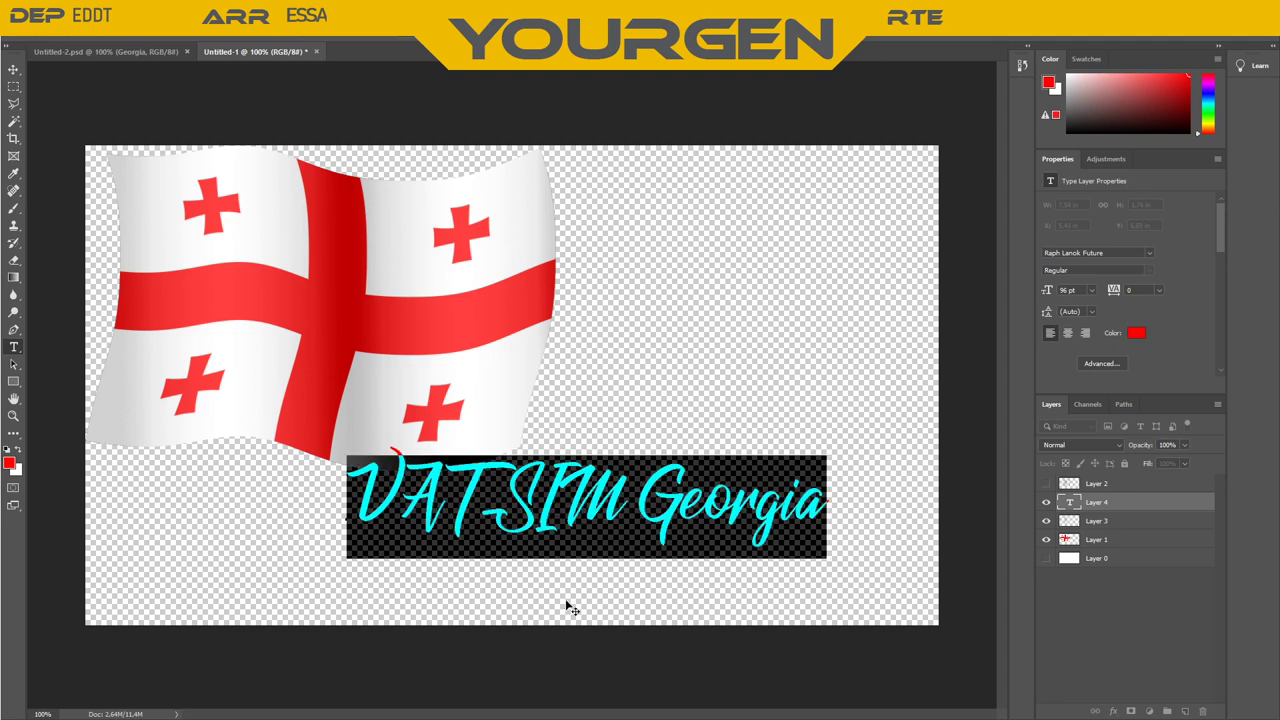
{"action": "mouse_move", "coordinate": [563, 611]}
{"action": "left_mouse_down"}
{"action": "mouse_move", "coordinate": [549, 622]}
{"action": "mouse_move", "coordinate": [560, 603]}
{"action": "left_mouse_up"}
{"action": "left_click", "coordinate": [540, 575]}
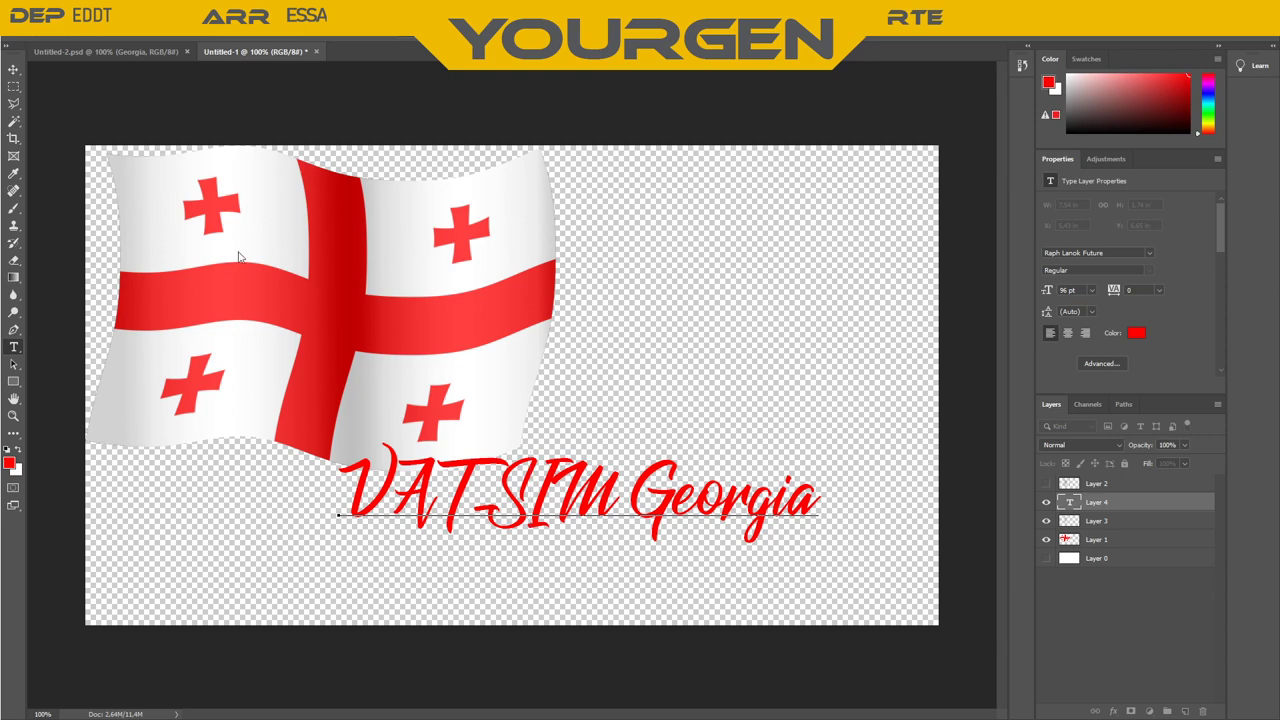
{"action": "left_click", "coordinate": [529, 112]}
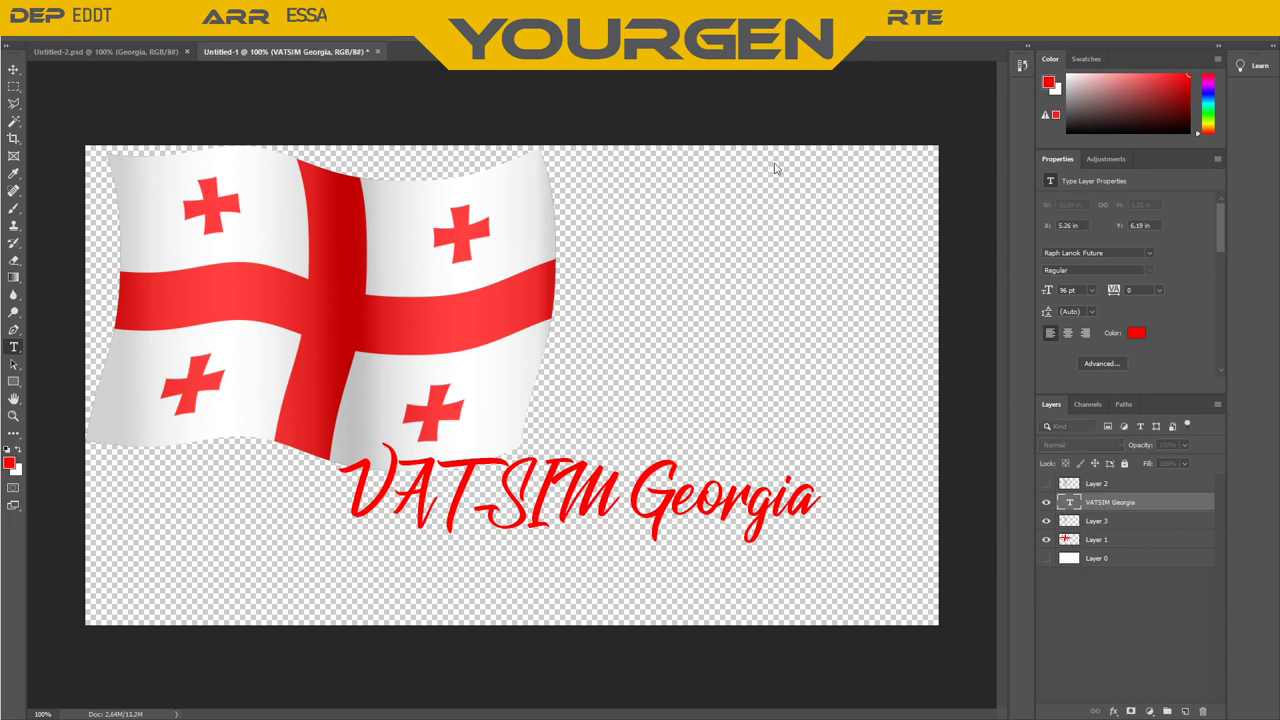
Paste the copied airplane route image into a new document, and switch to the document with the airplane outline
{"action": "key", "text": "ctrl+alt+n"}
{"action": "key", "text": "ctrl+shift+alt+n"}
{"action": "key", "text": "ctrl+v"}
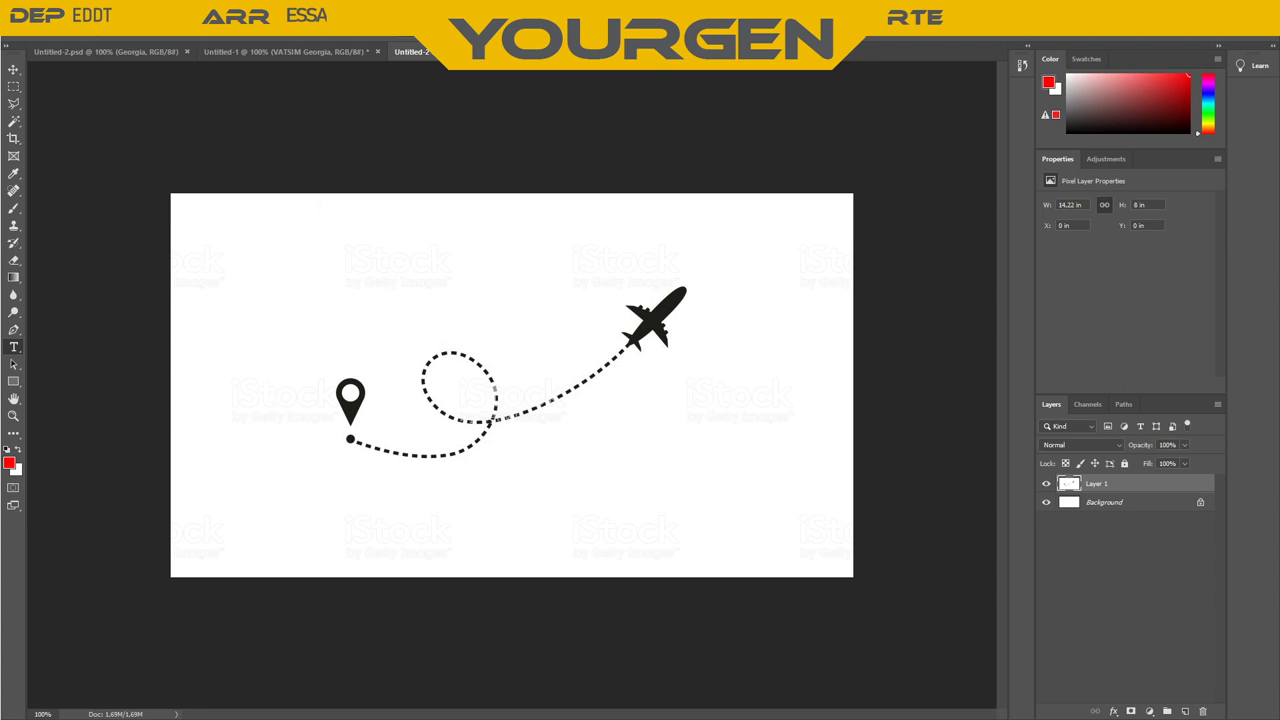
{"action": "key", "text": "ctrl+shift+Tab"}
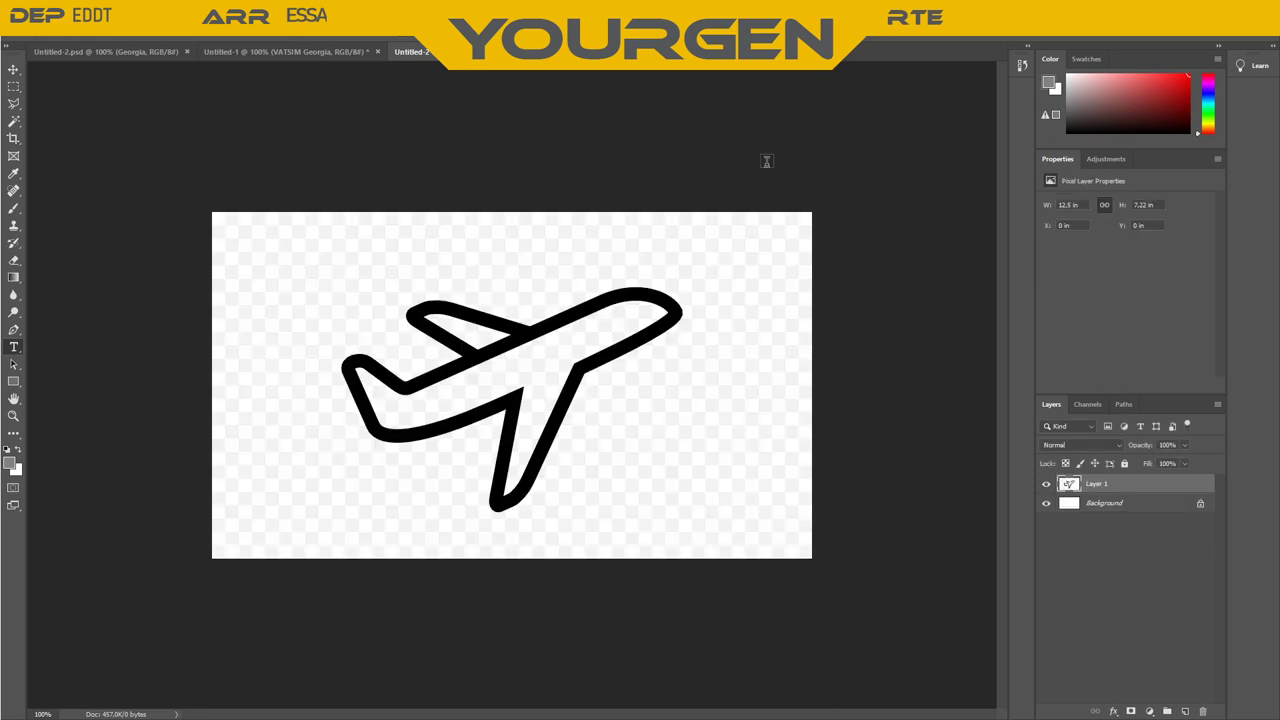
Try recolouring the black airplane outline on Layer 1 to gray with the Paint Bucket
{"action": "left_click", "coordinate": [13, 277]}
{"action": "key", "text": "shift+g"}
{"action": "left_click", "coordinate": [11, 465]}
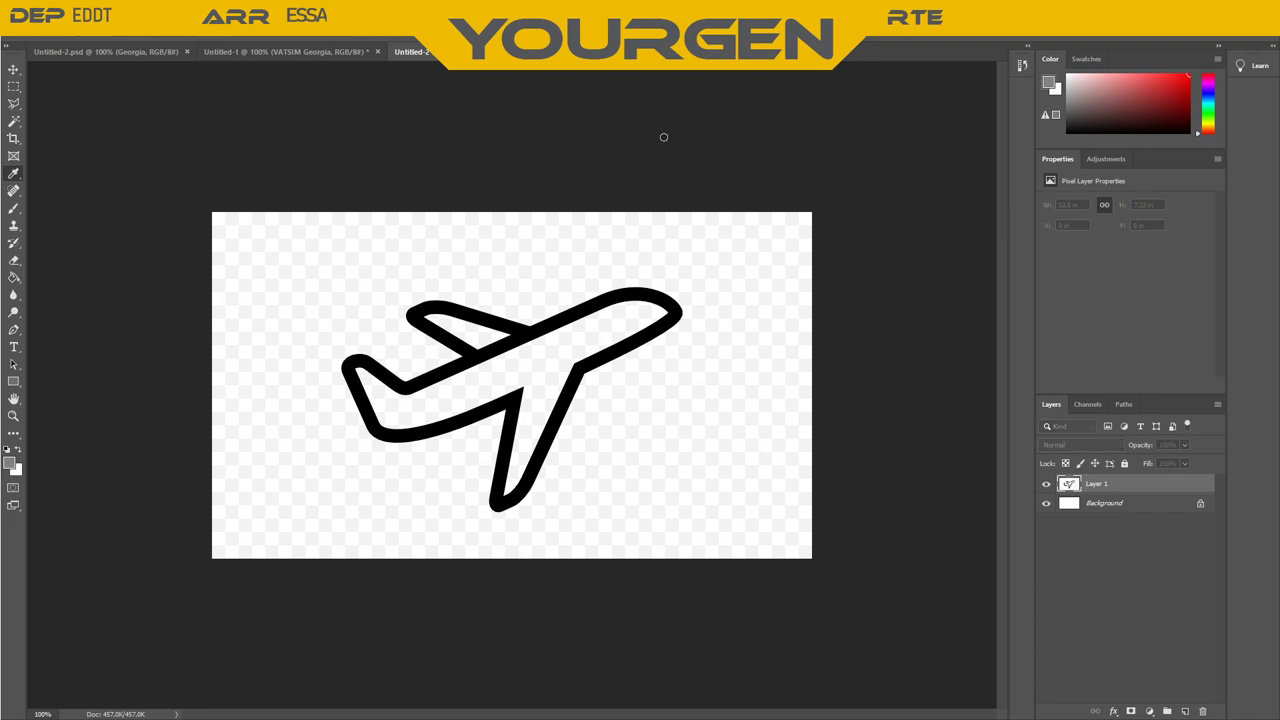
{"action": "key", "text": "Return"}
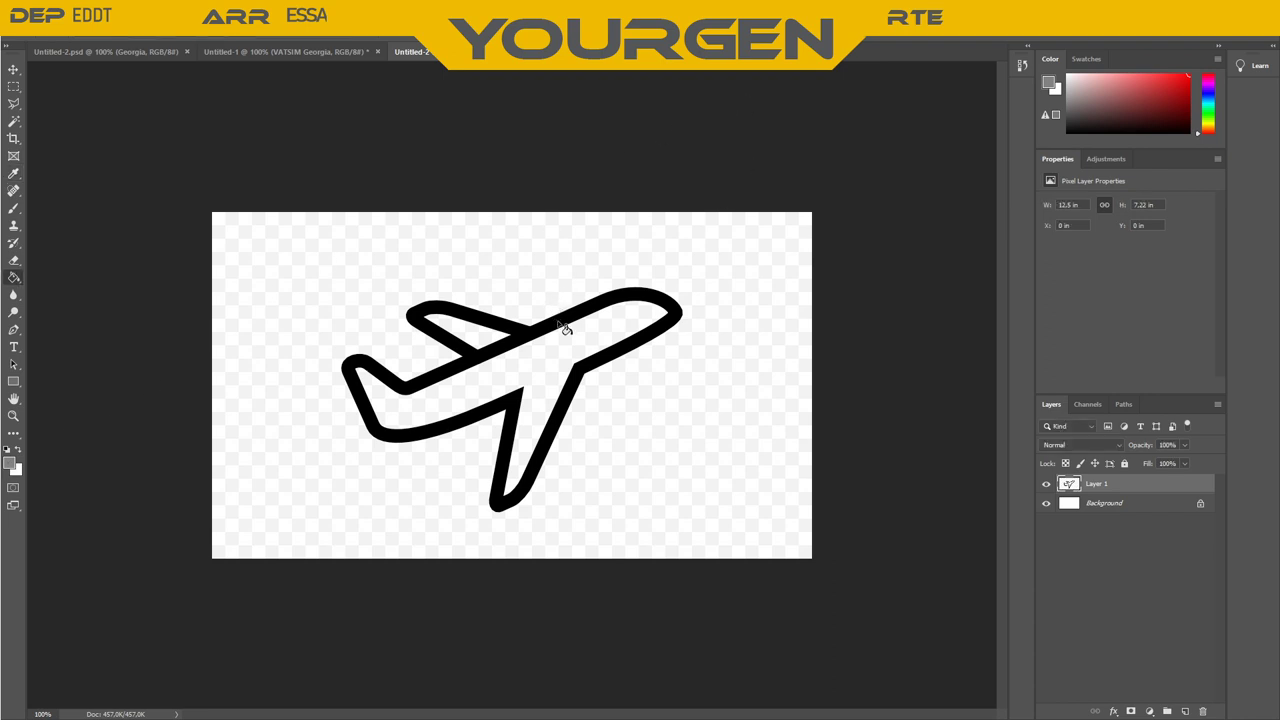
{"action": "left_click", "coordinate": [560, 327]}
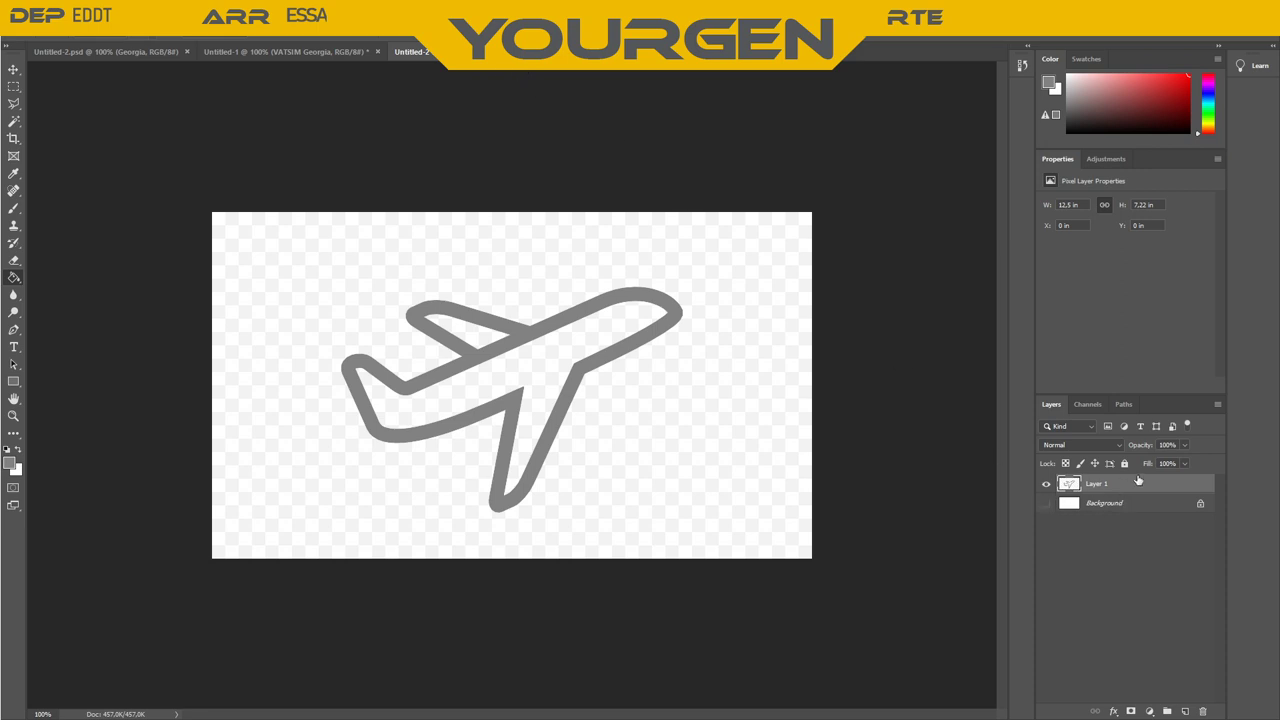
Add an alpha channel, switch between it and the Gray channel, and undo the channel creation
{"action": "left_click", "coordinate": [1093, 404]}
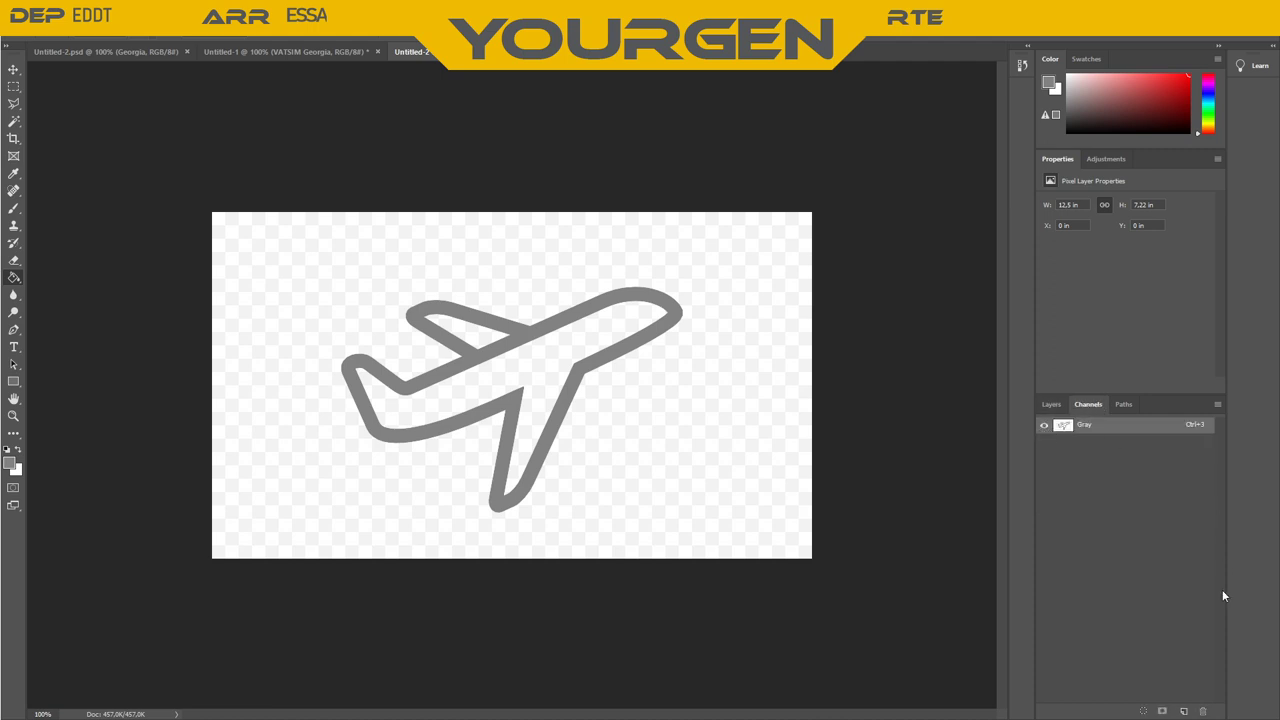
{"action": "left_click", "coordinate": [1184, 711]}
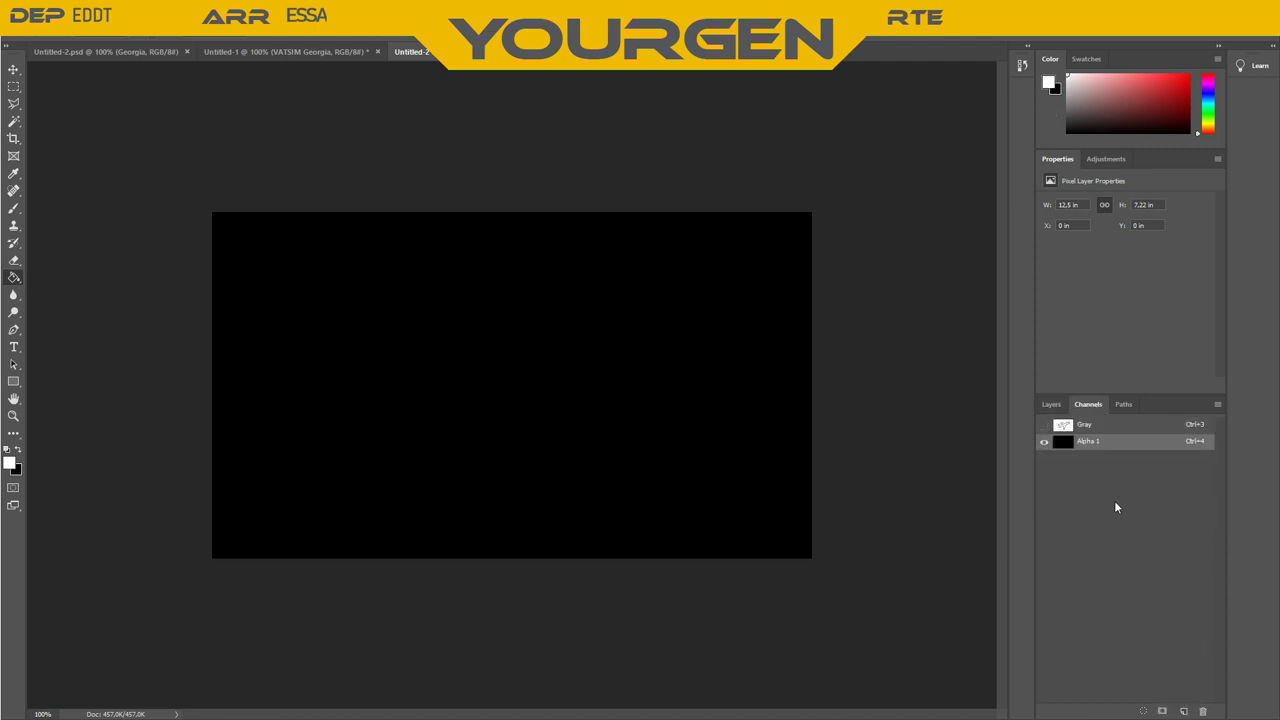
{"action": "key", "text": "ctrl+3"}
{"action": "key", "text": "ctrl+4"}
{"action": "key", "text": "ctrl+3"}
{"action": "key", "text": "ctrl+4"}
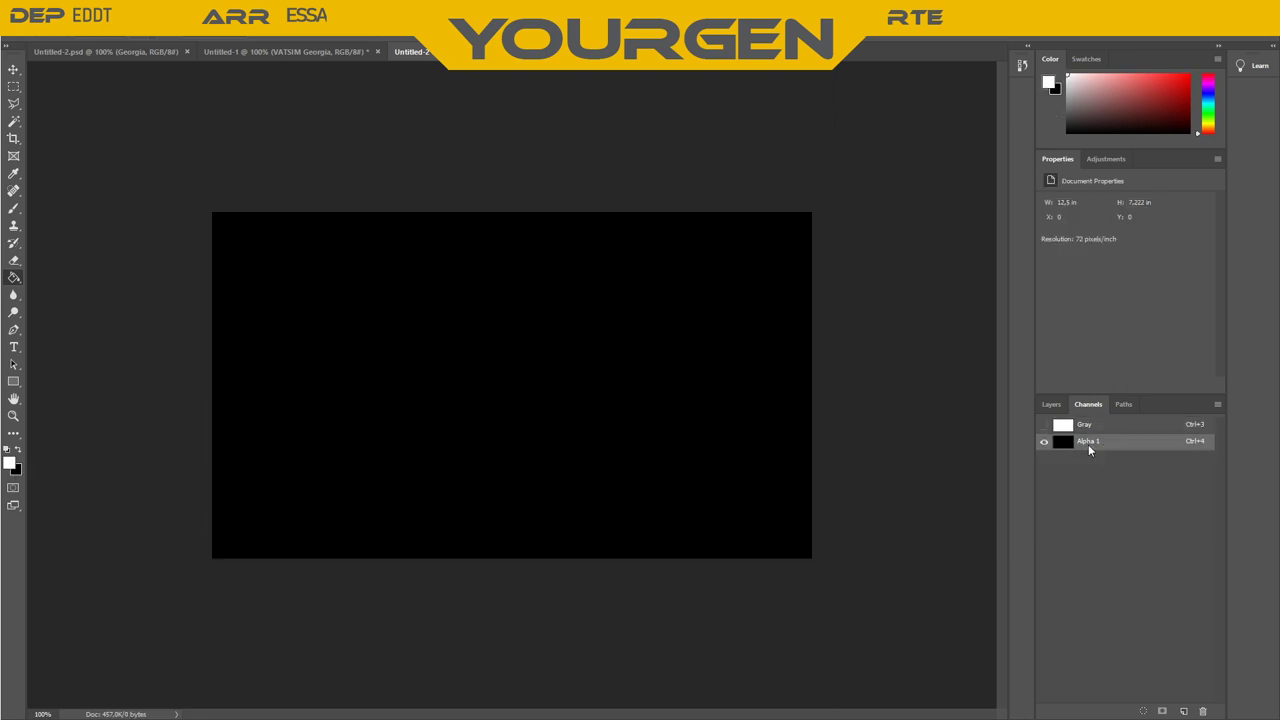
{"action": "key", "text": "ctrl+z"}
Paste the airplane outline image onto a new layer above the background and select its black outline with the Magic Wand
{"action": "left_click", "coordinate": [1059, 405]}
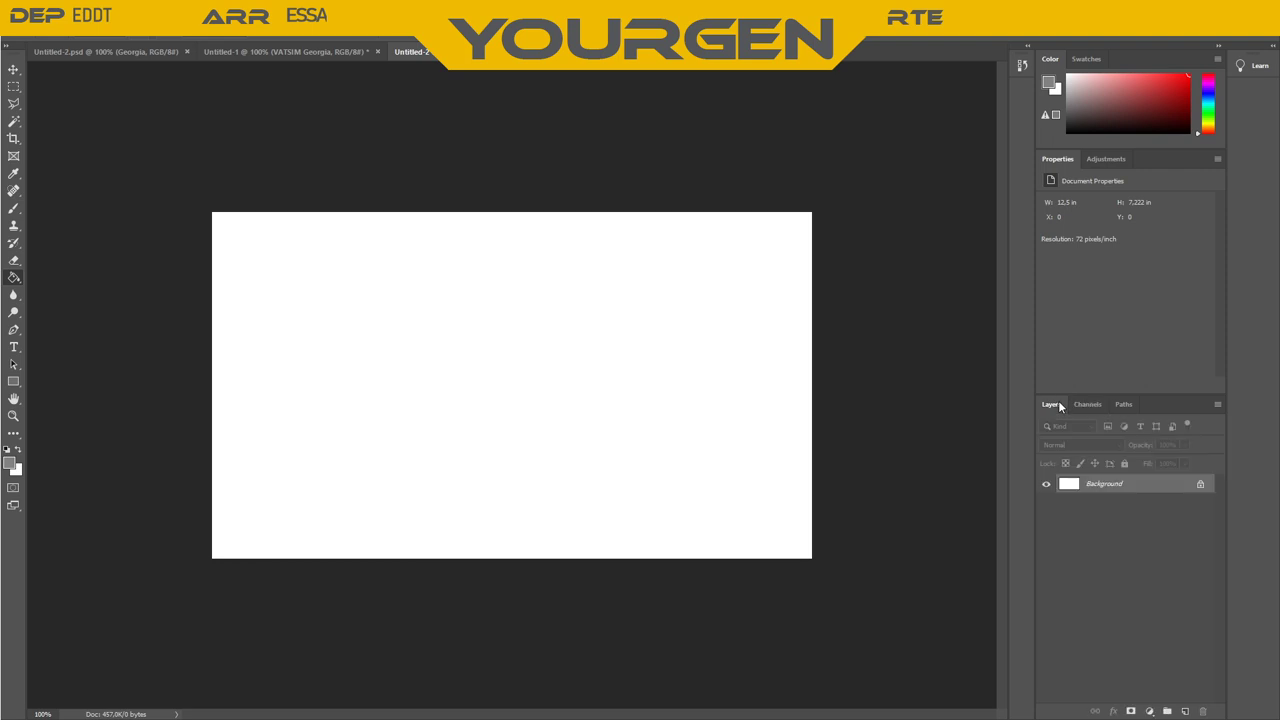
{"action": "left_click", "coordinate": [1089, 405]}
{"action": "left_click", "coordinate": [1051, 405]}
{"action": "key", "text": "ctrl+v"}
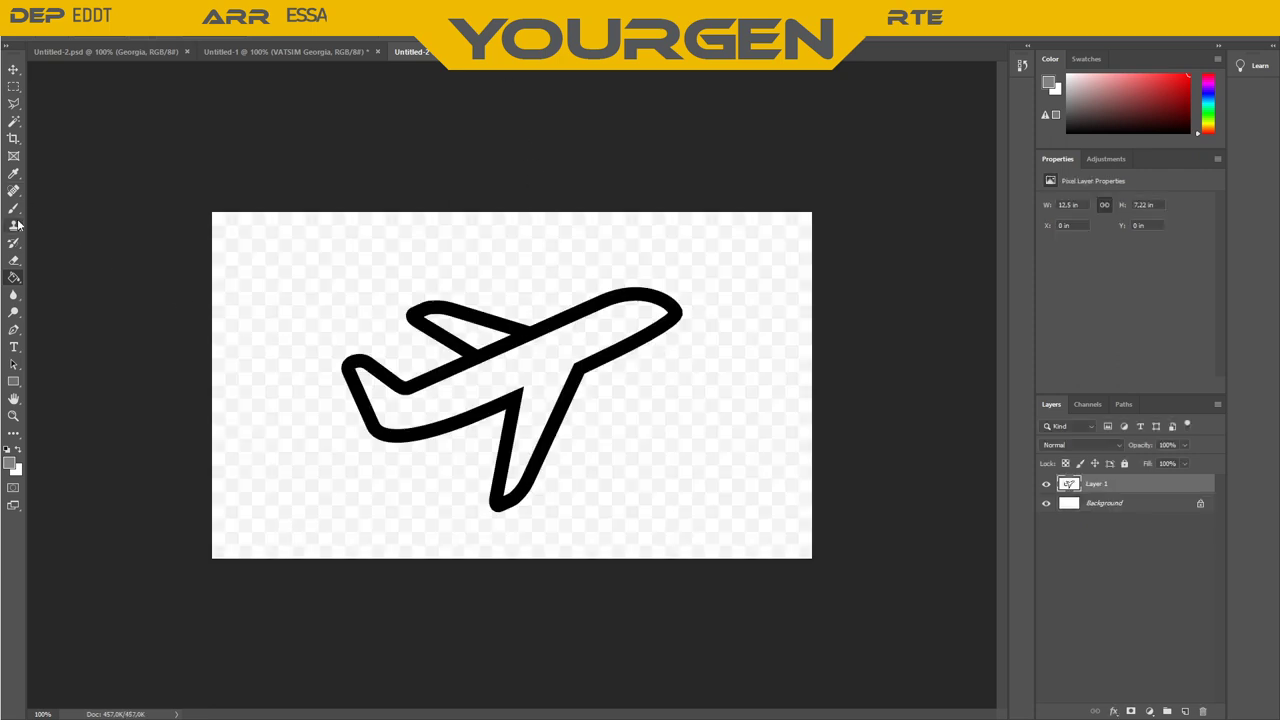
{"action": "left_click", "coordinate": [14, 121]}
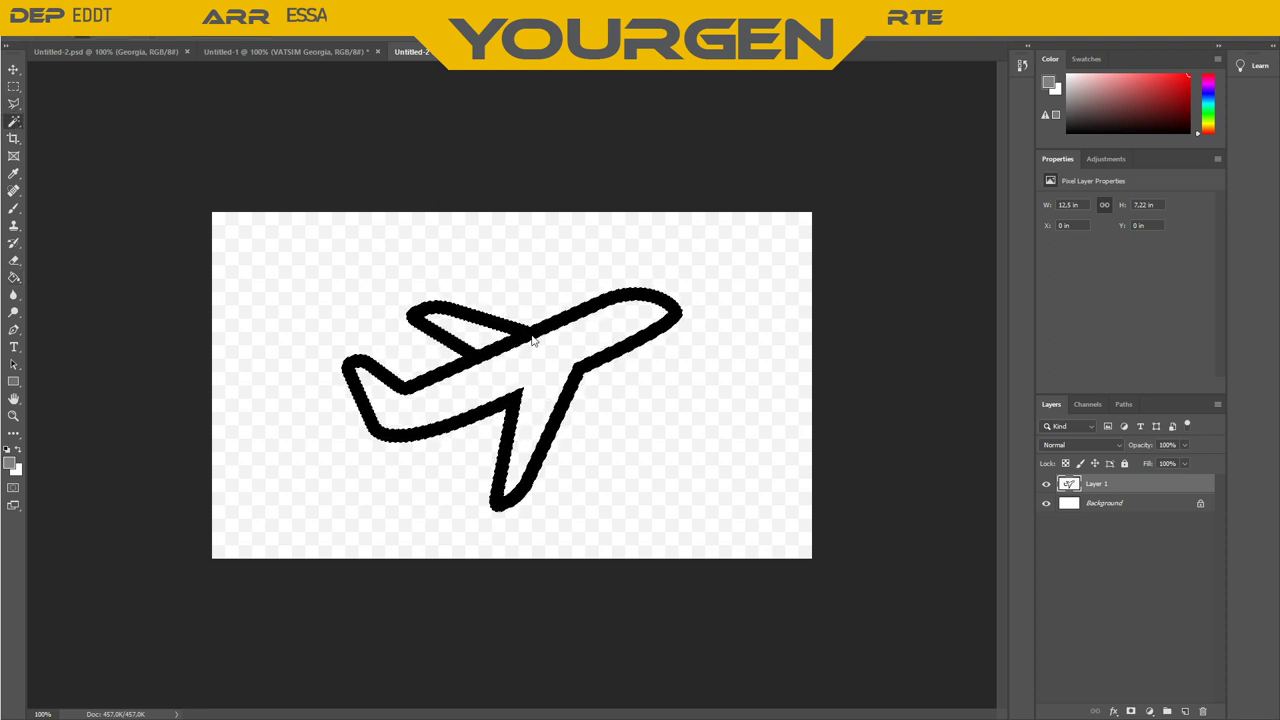
Try filling the selected airplane outline with gray on a new layer, with Layer 1 hidden
{"action": "left_click", "coordinate": [1046, 485]}
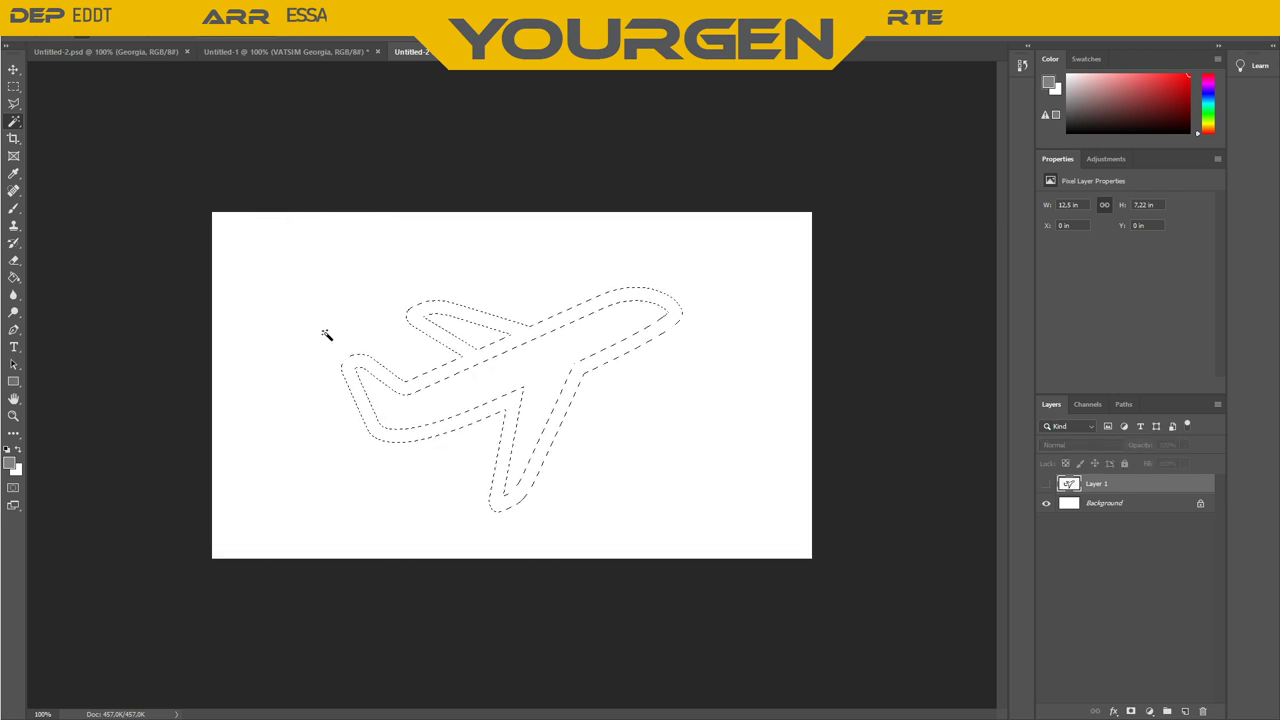
{"action": "key", "text": "g"}
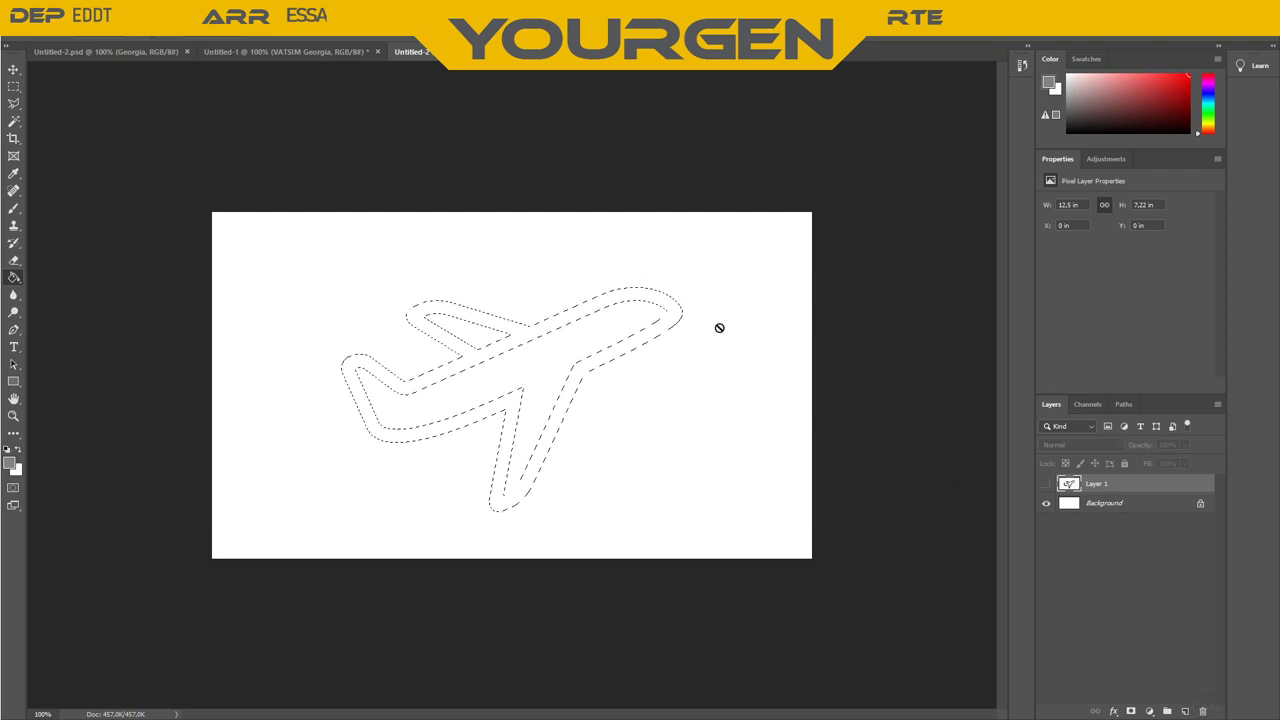
{"action": "left_click", "coordinate": [1185, 711]}
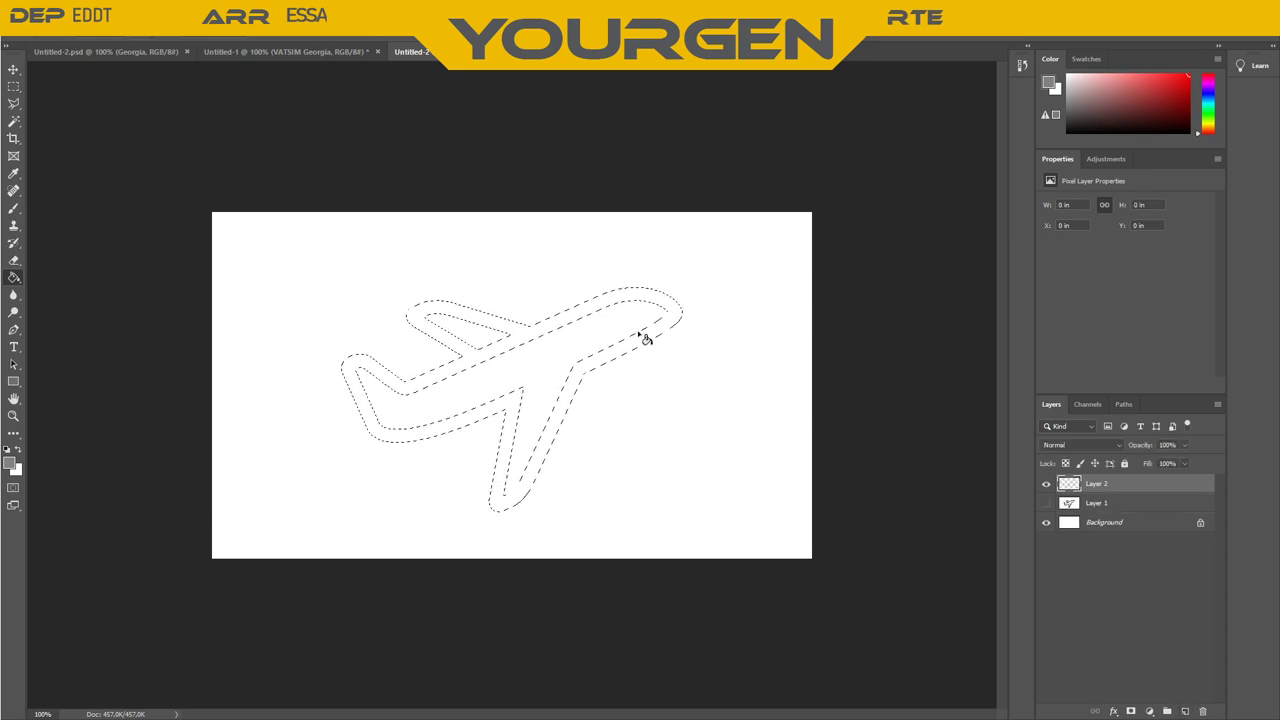
{"action": "left_click", "coordinate": [567, 321]}
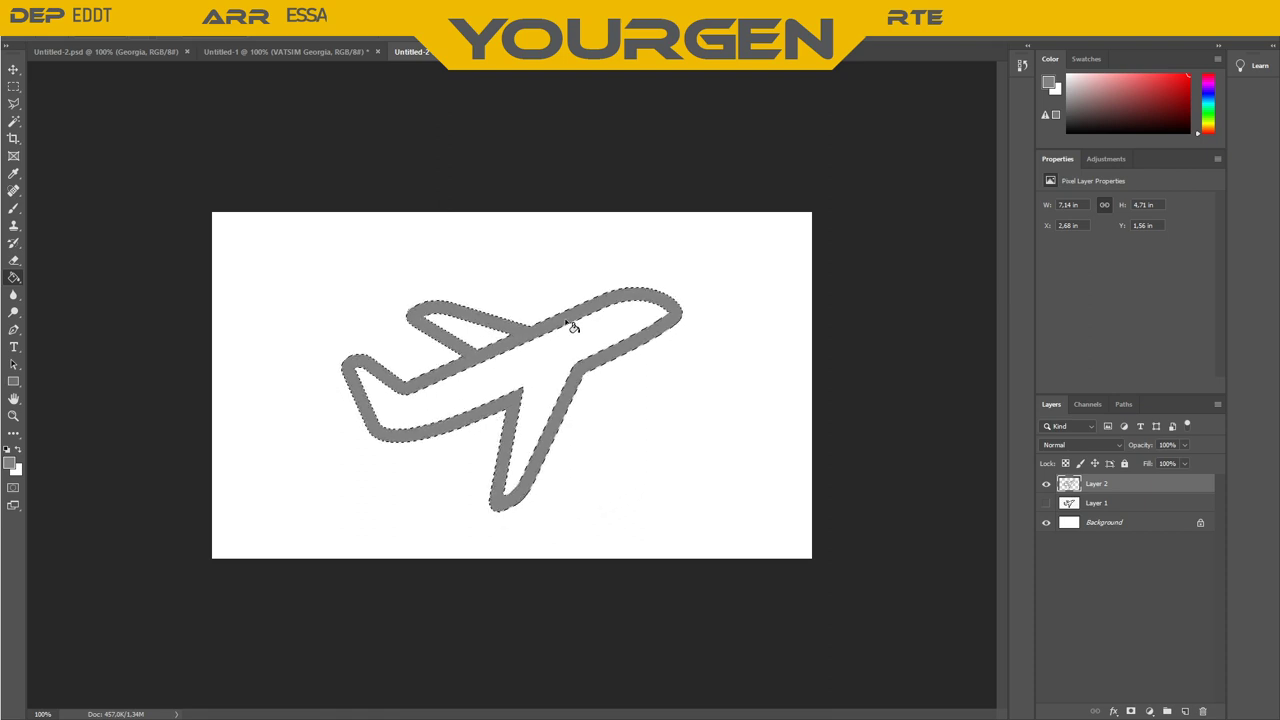
Undo the gray fill, the new layer, the outline selection and the pasted airplane image
{"action": "key", "text": "ctrl+z"}
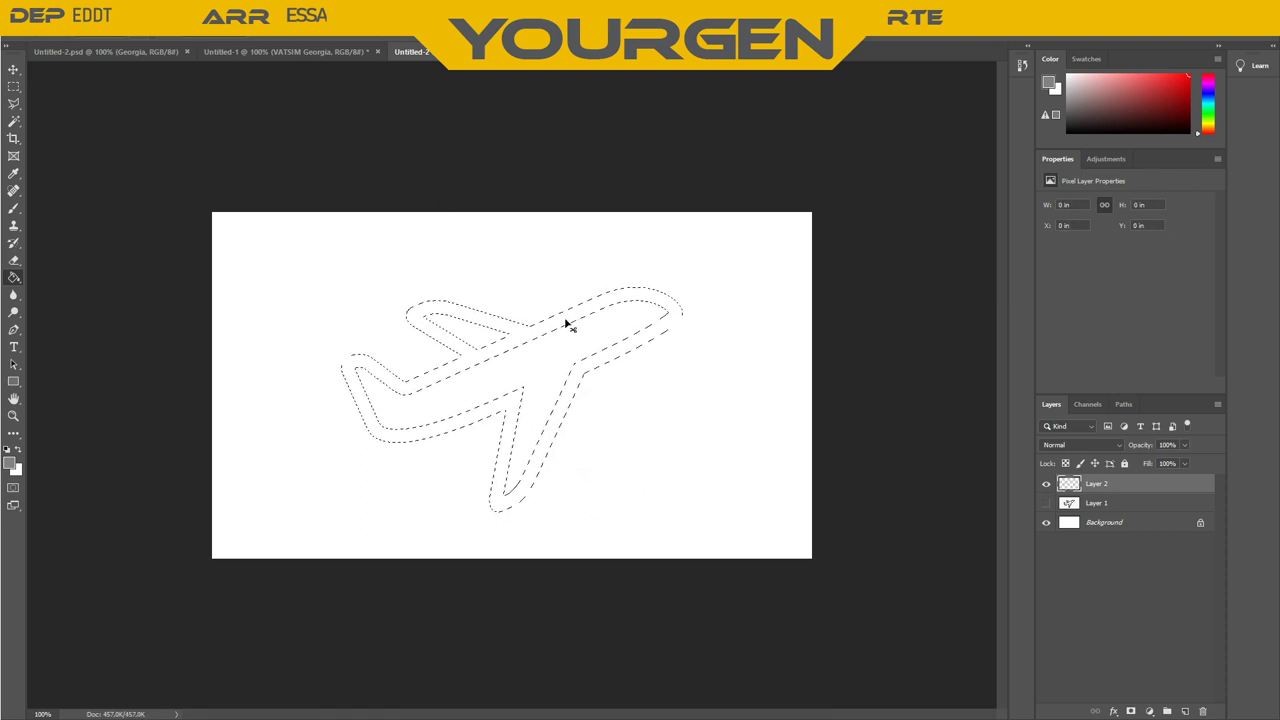
{"action": "key", "text": "ctrl+z"}
{"action": "key", "text": "ctrl+z"}
{"action": "key", "text": "ctrl+z"}
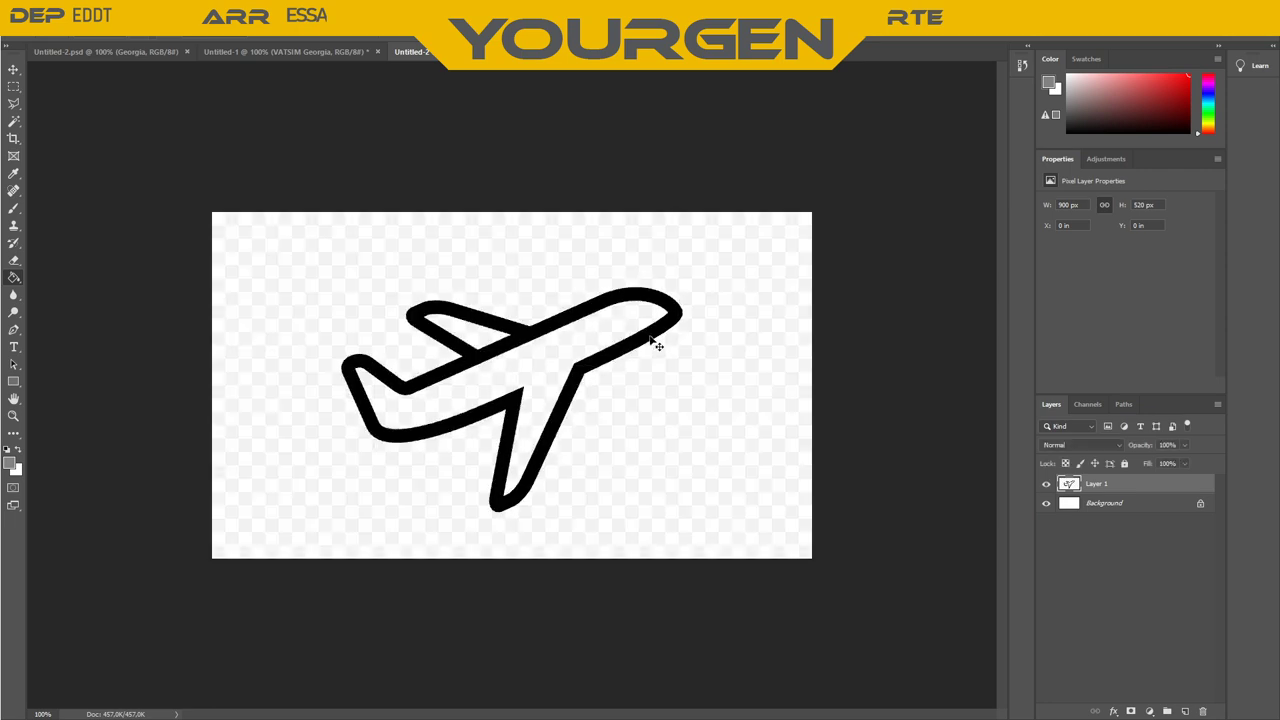
{"action": "key", "text": "ctrl+z"}
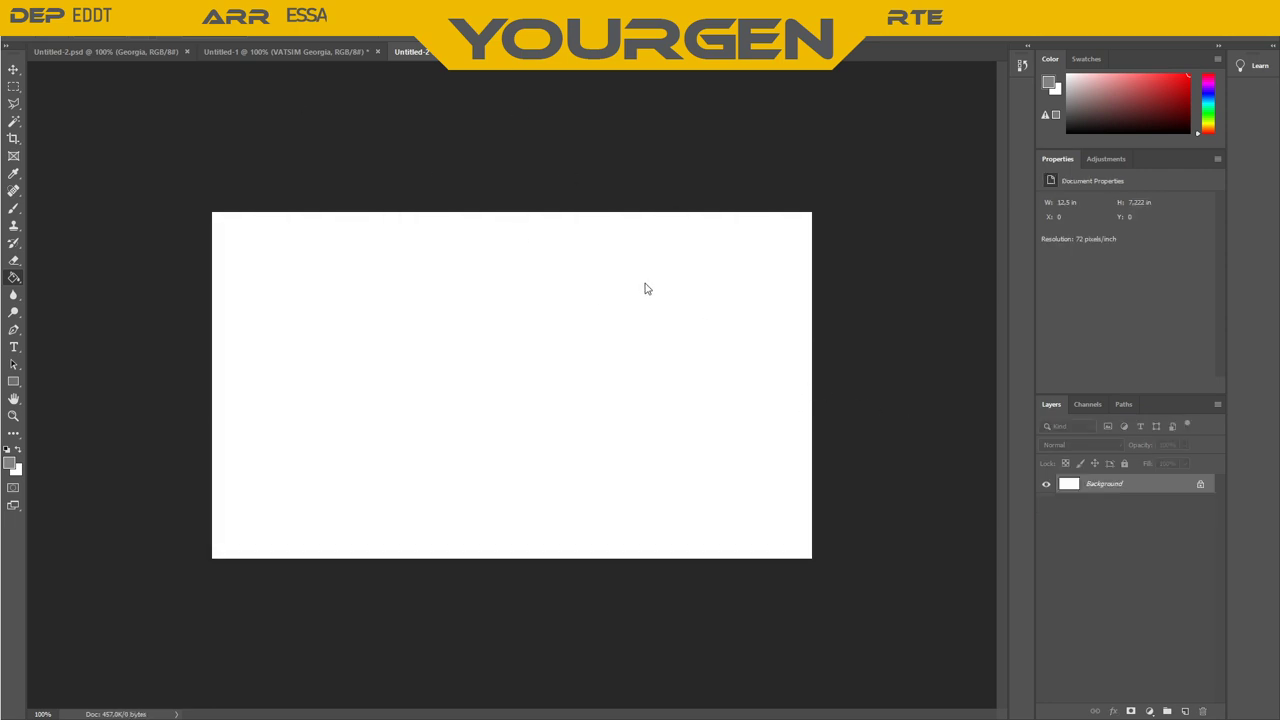
Paste the airplane image into a blank RGB document in place of the grayscale one, and try filling its outline red with the Paint Bucket
{"action": "key", "text": "ctrl+w"}
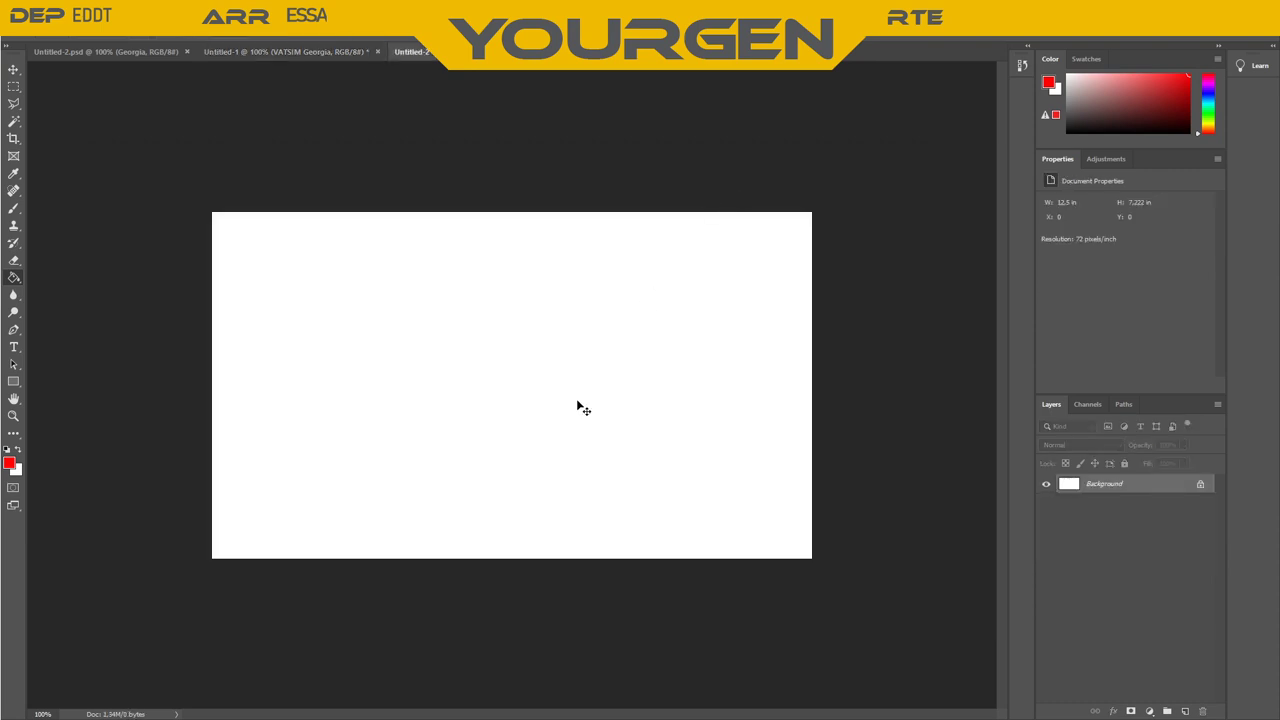
{"action": "key", "text": "ctrl+v"}
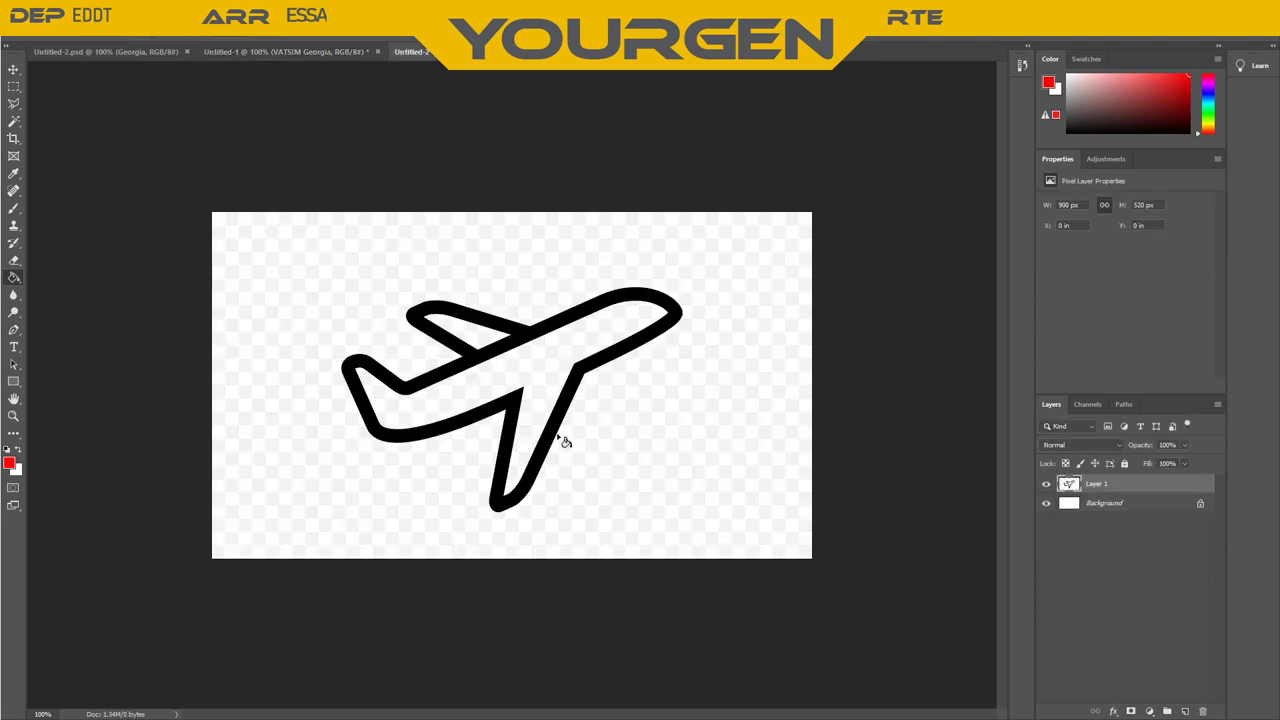
{"action": "left_click", "coordinate": [533, 340]}
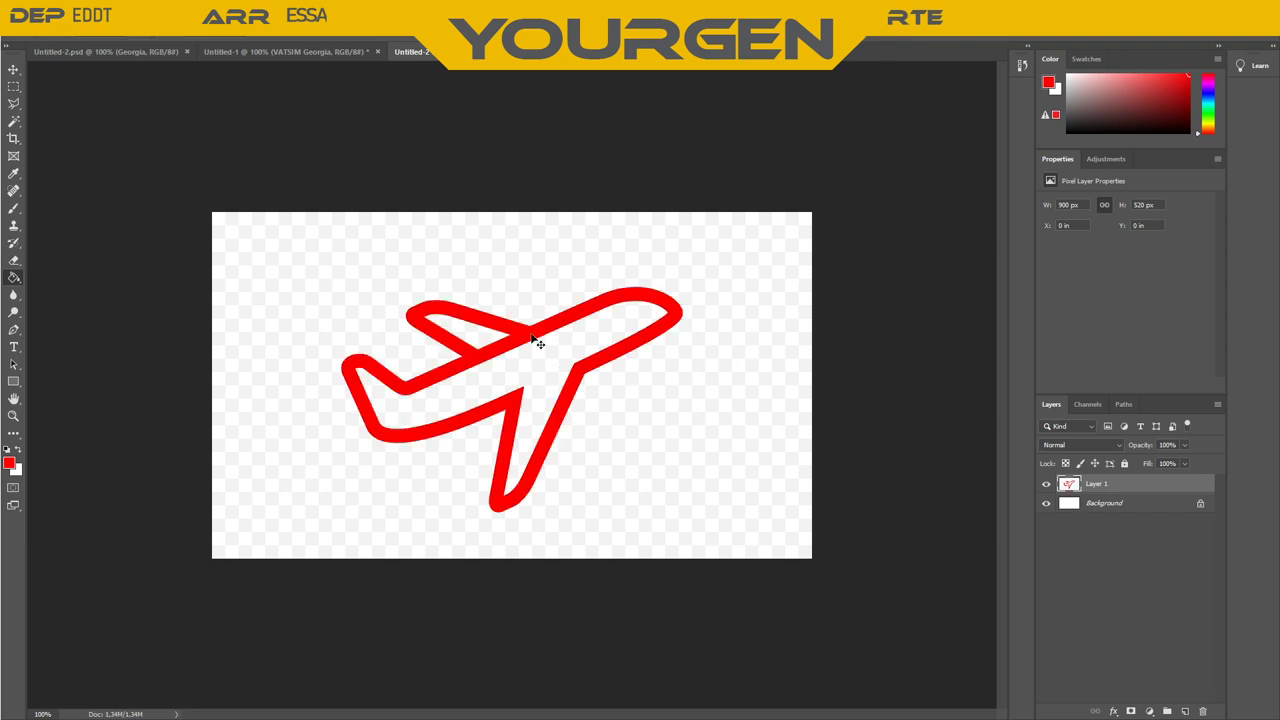
{"action": "key", "text": "ctrl+z"}
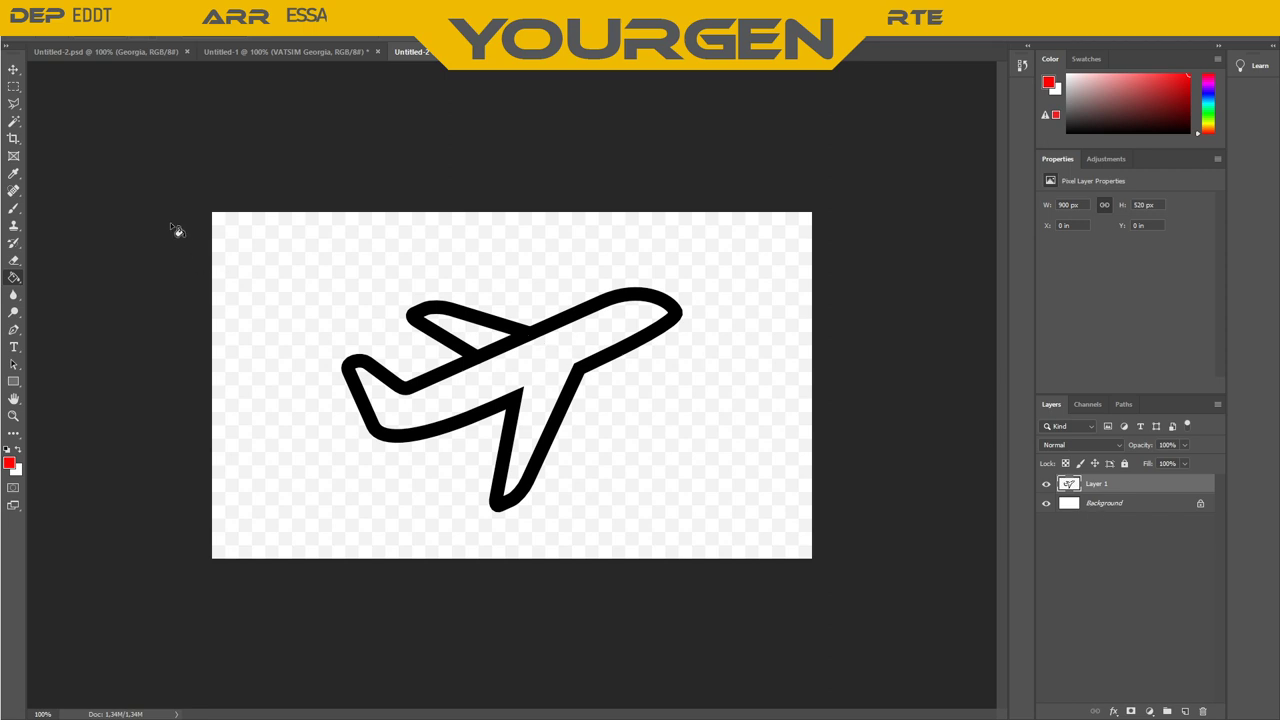
Select the airplane's black outline with the Magic Wand and hide Layer 1
{"action": "left_click", "coordinate": [14, 121]}
{"action": "left_click", "coordinate": [648, 337]}
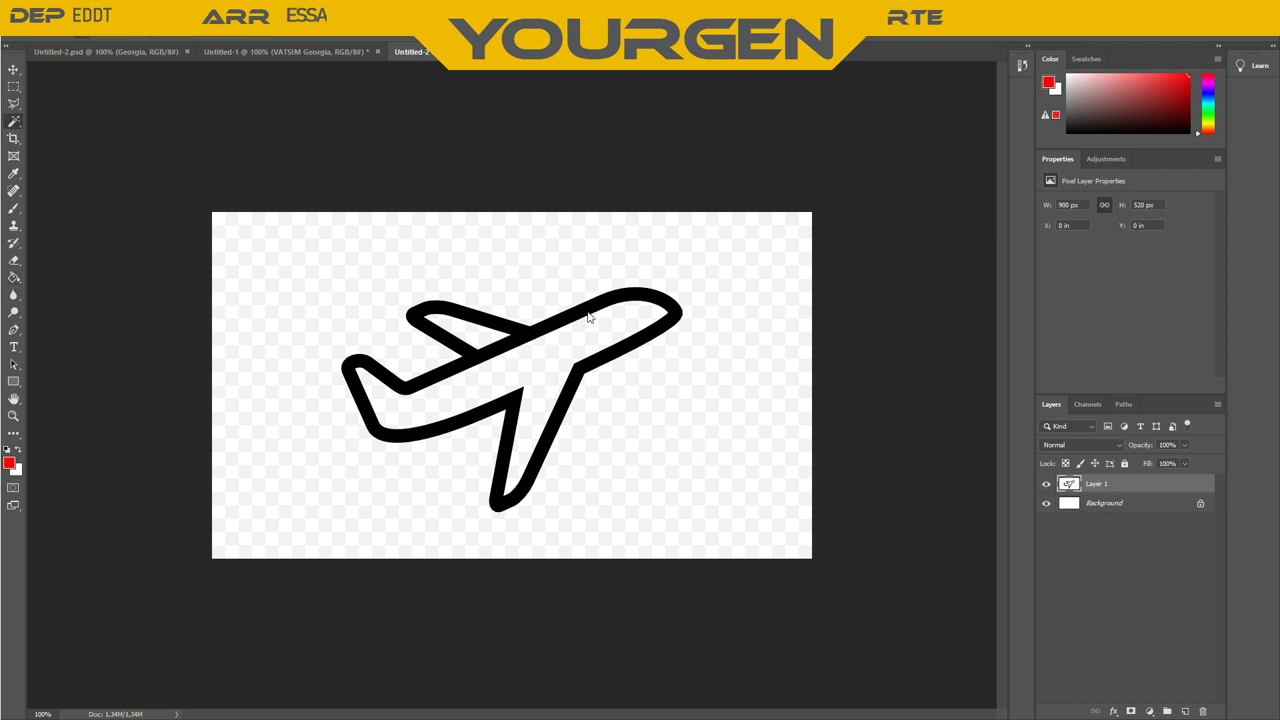
{"action": "left_click", "coordinate": [1044, 485]}
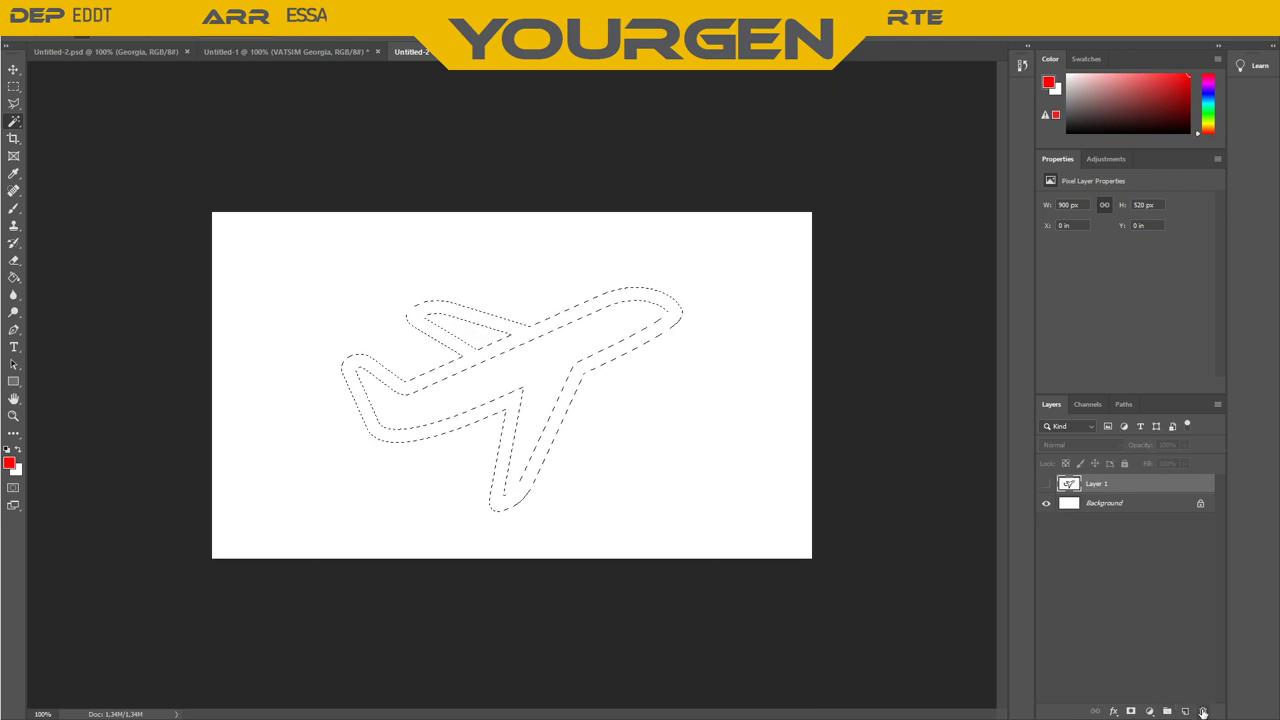
Fill the airplane outline selection with red on a new layer and hide the background layer
{"action": "left_click", "coordinate": [1185, 711]}
{"action": "key", "text": "g"}
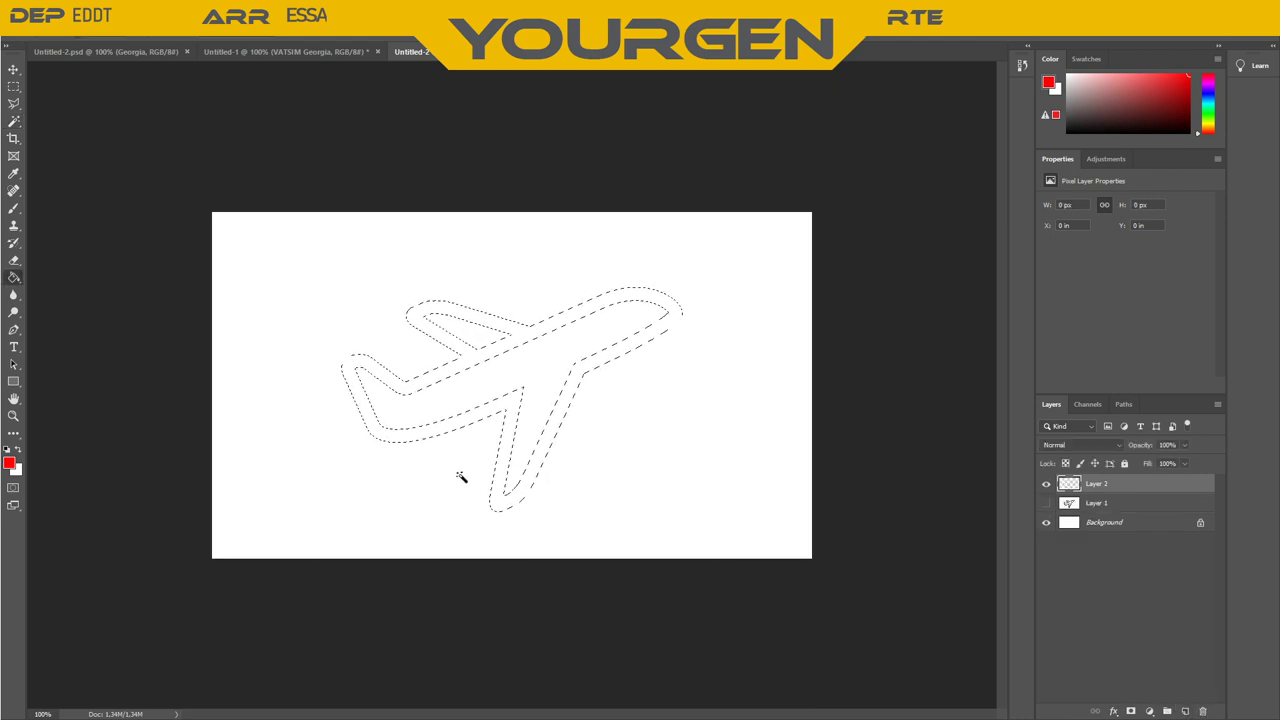
{"action": "left_click", "coordinate": [526, 348]}
{"action": "left_click", "coordinate": [1048, 522]}
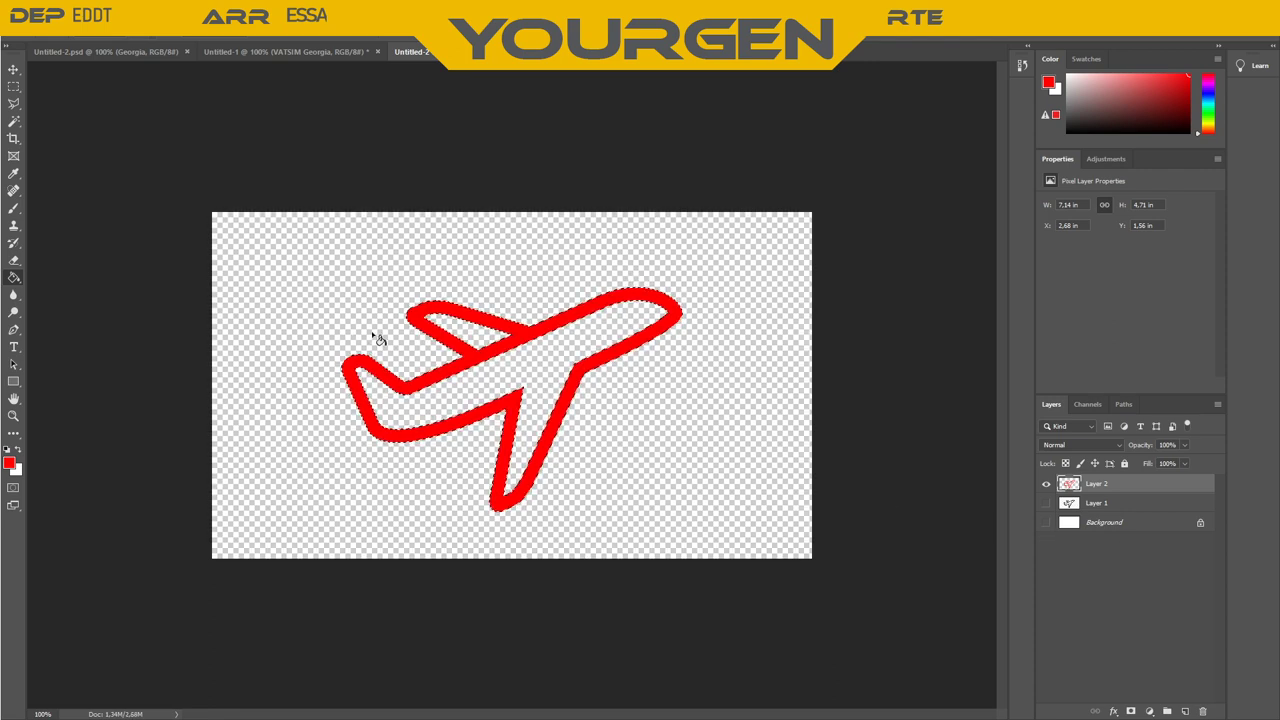
Close the Untitled-2.psd lettering document and bring the red airplane into the flag document as a new layer above the VATSIM Georgia caption
{"action": "left_click", "coordinate": [114, 60]}
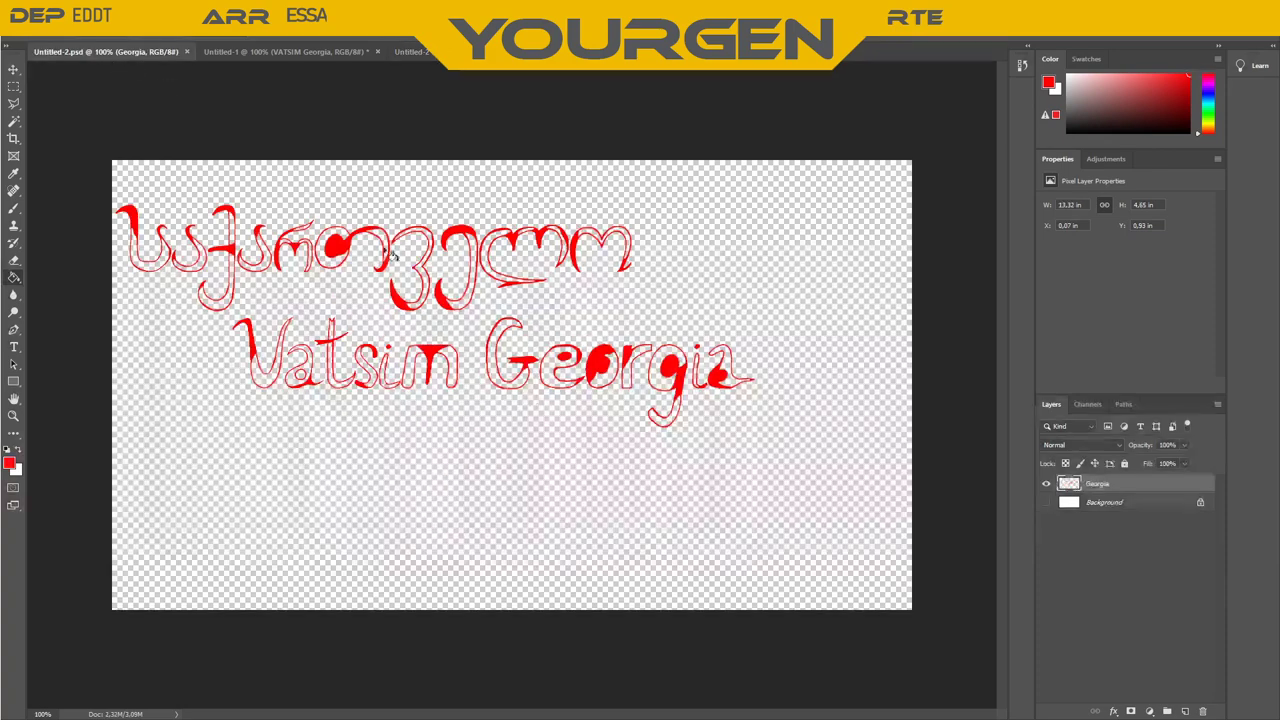
{"action": "left_click", "coordinate": [285, 51]}
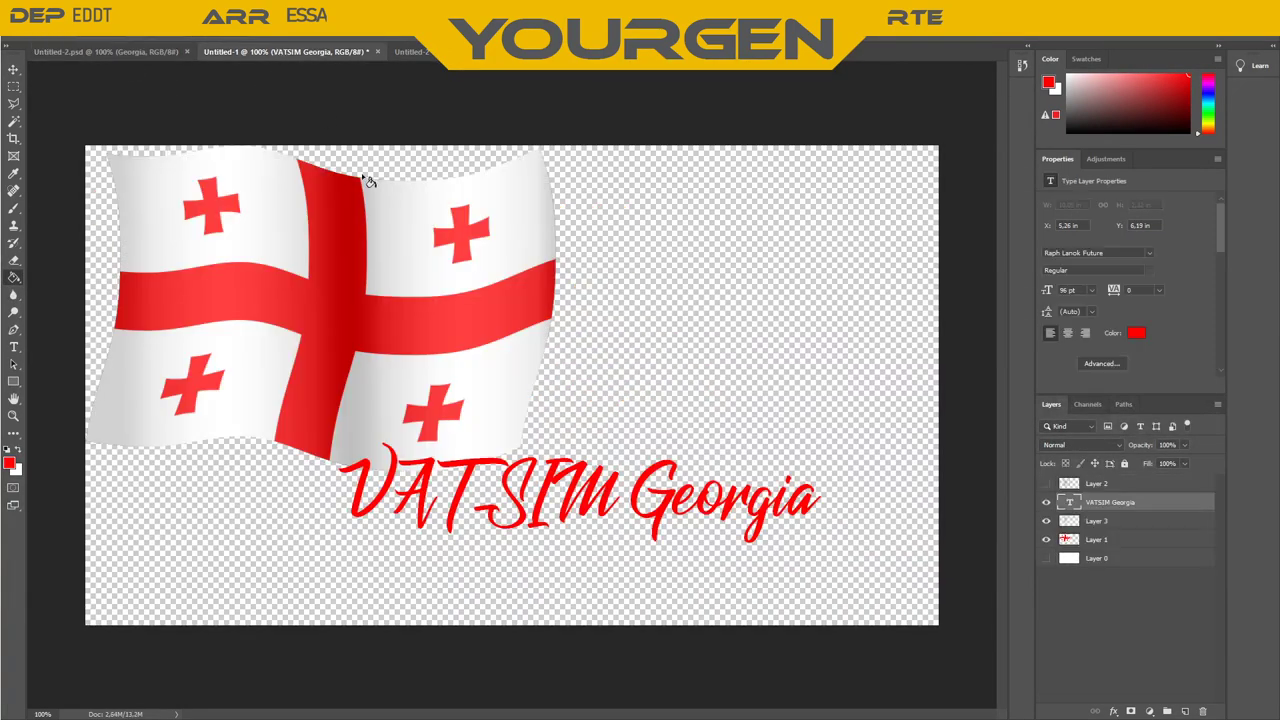
{"action": "left_click", "coordinate": [186, 51]}
{"action": "left_click_drag", "start_coordinate": [618, 407], "coordinate": [666, 400]}
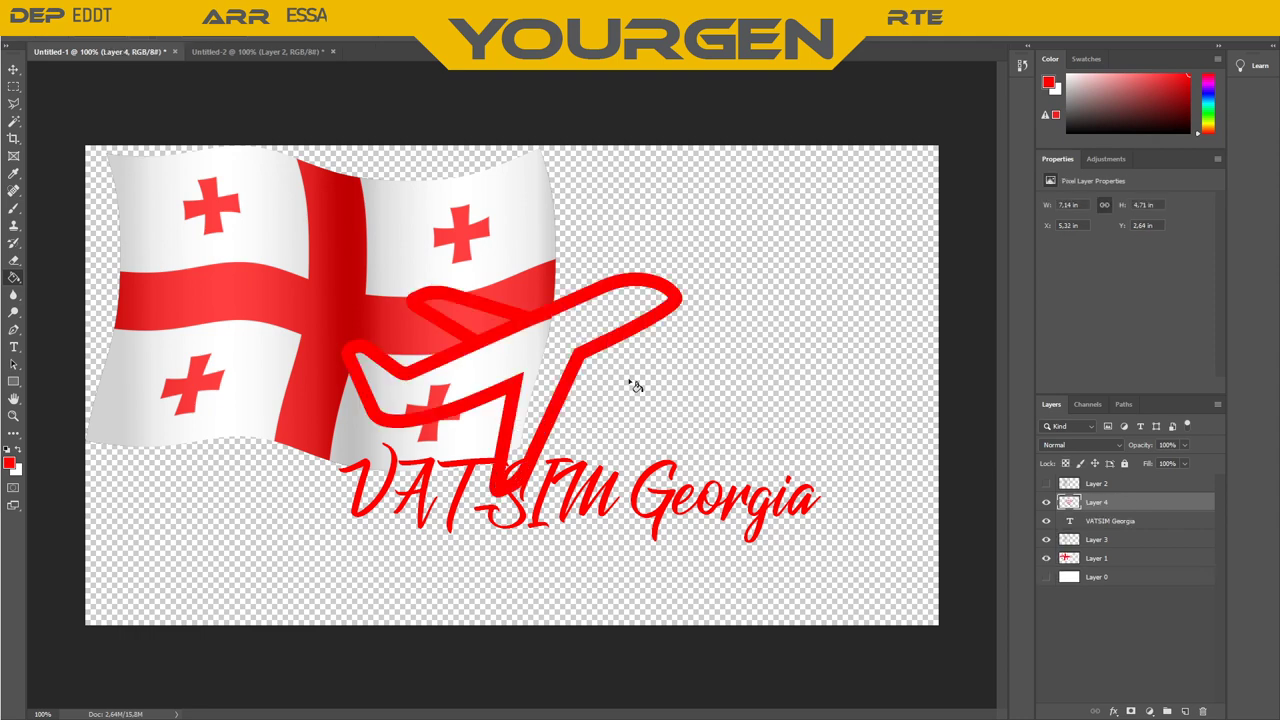
Flip the airplane horizontally and scale it down to a small icon with Free Transform
{"action": "left_click", "coordinate": [570, 357]}
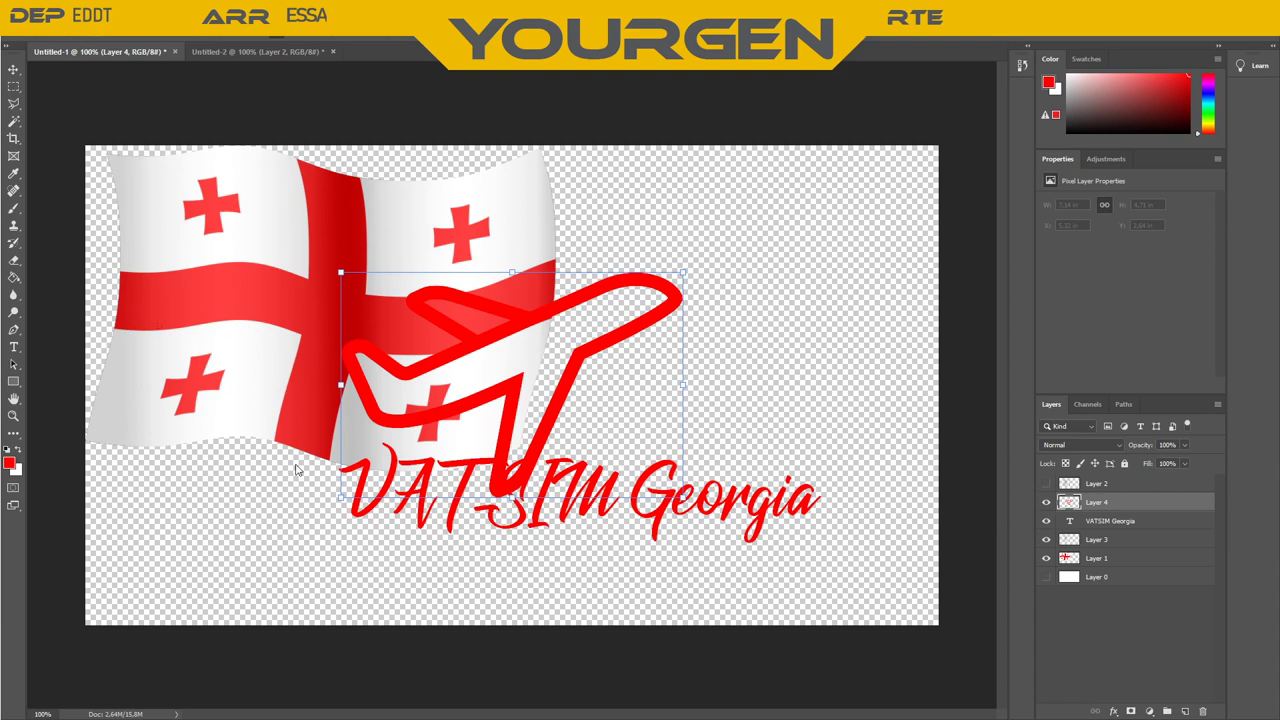
{"action": "key", "text": "ctrl+z"}
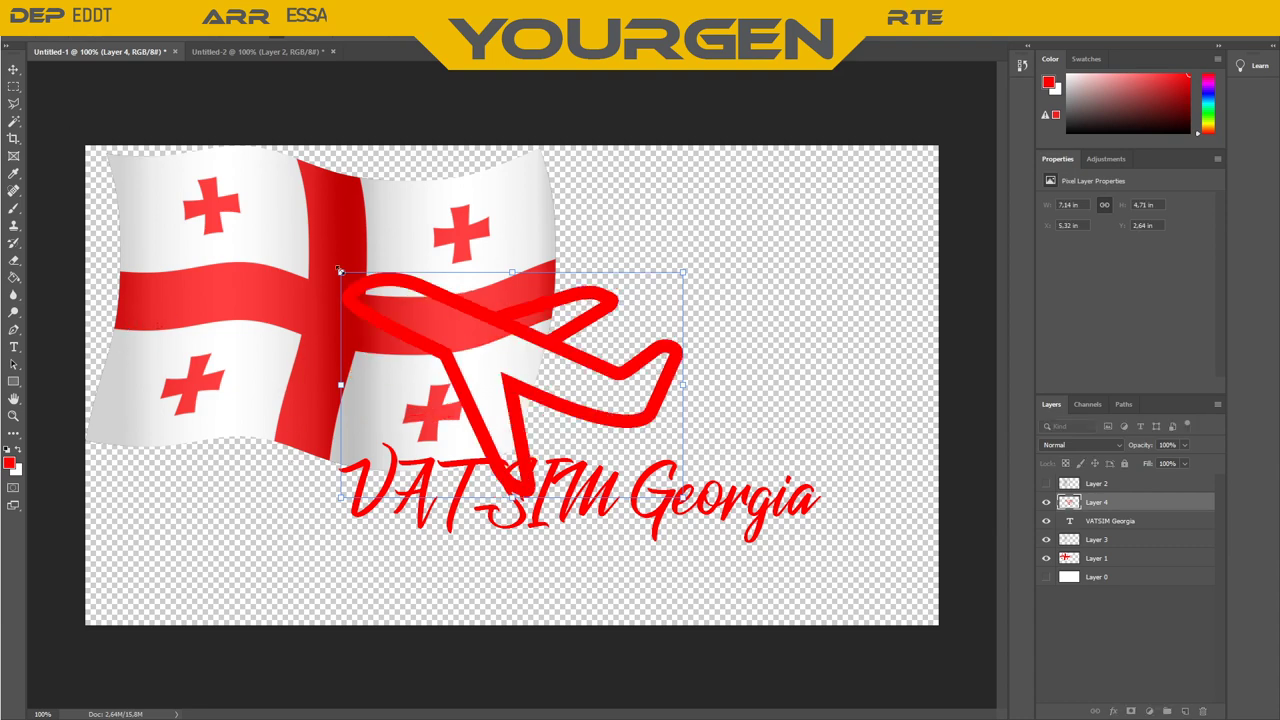
{"action": "left_click_drag", "start_coordinate": [340, 272], "coordinate": [601, 422]}
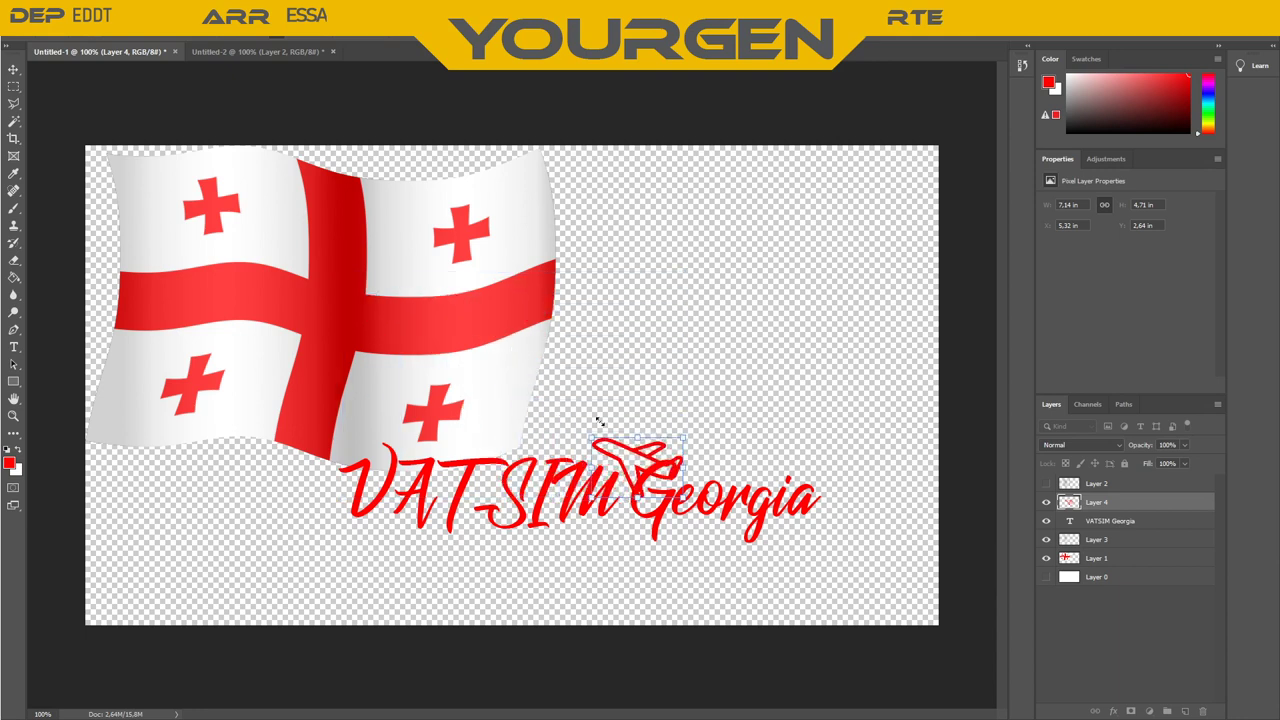
Reduce the airplane to about 1.39 by 0.92 in and place it just above the last letters of the word Georgia
{"action": "left_click_drag", "start_coordinate": [630, 477], "coordinate": [781, 466]}
{"action": "key", "text": "Down"}
{"action": "key", "text": "Down"}
{"action": "key", "text": "Down"}
{"action": "key", "text": "Down"}
{"action": "key", "text": "Down"}
{"action": "key", "text": "Down"}
{"action": "key", "text": "Down"}
{"action": "key", "text": "Down"}
{"action": "key", "text": "Down"}
{"action": "key", "text": "Down"}
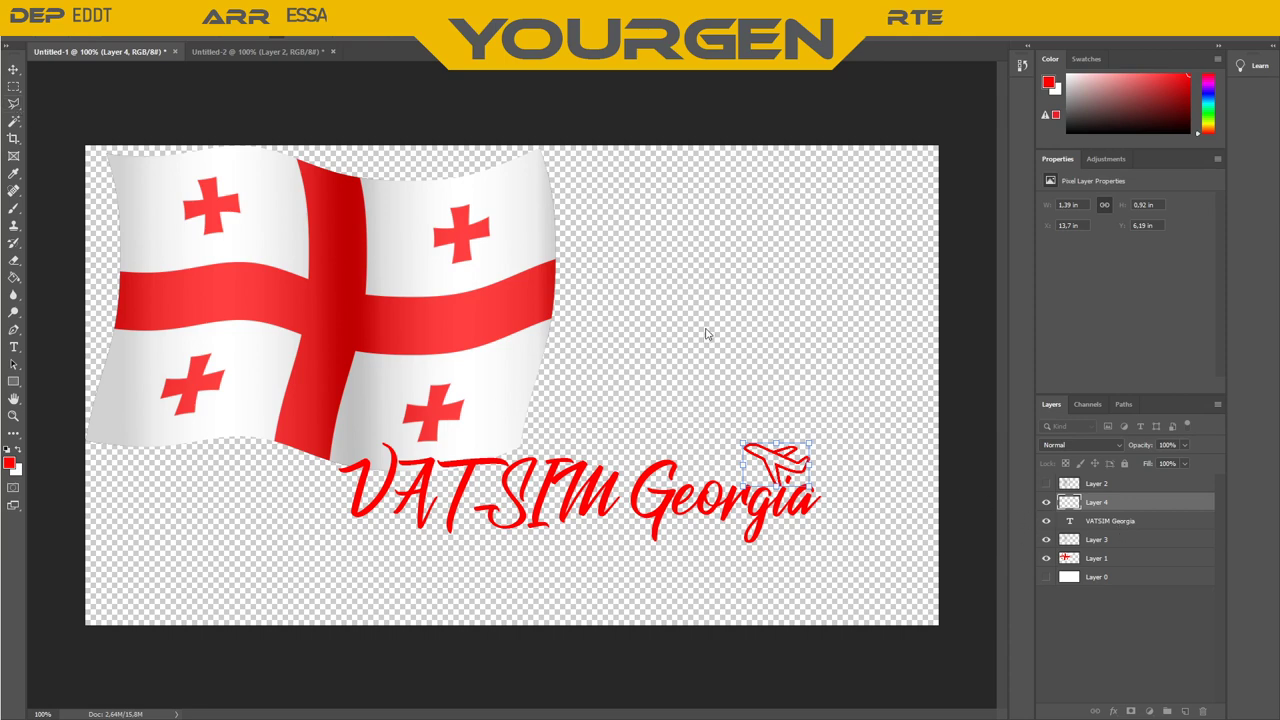
{"action": "left_click", "coordinate": [1150, 487]}
{"action": "key", "text": "g"}
{"action": "left_click", "coordinate": [1125, 505]}
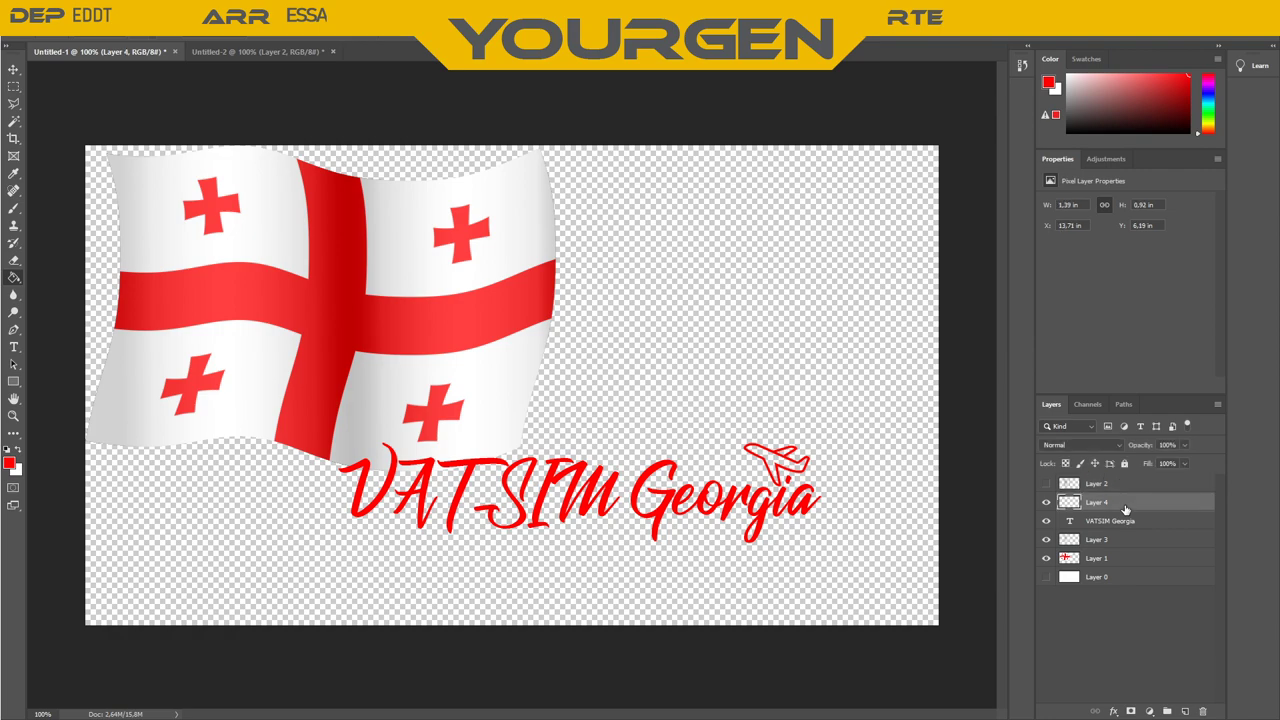
{"action": "key", "text": "ctrl+0"}
{"action": "scroll", "coordinate": [870, 518], "scroll_direction": "up", "scroll_amount": 4}
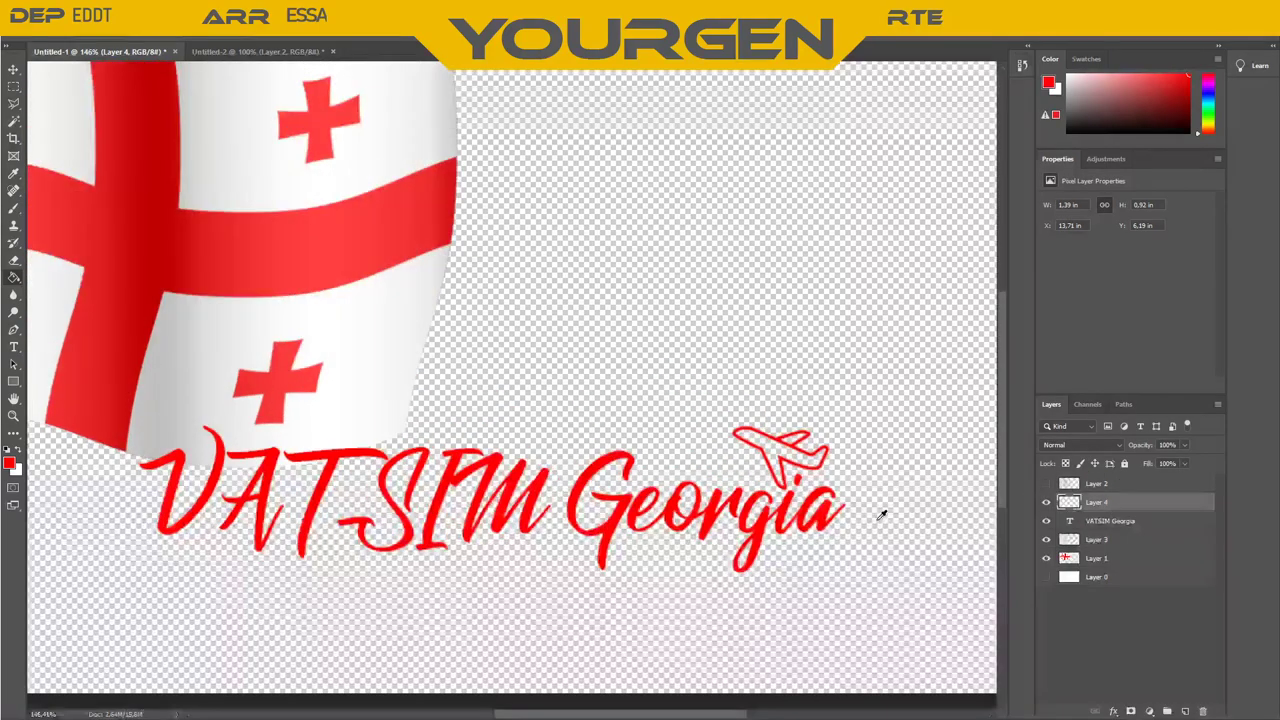
{"action": "scroll", "coordinate": [830, 417], "scroll_direction": "down", "scroll_amount": 5}
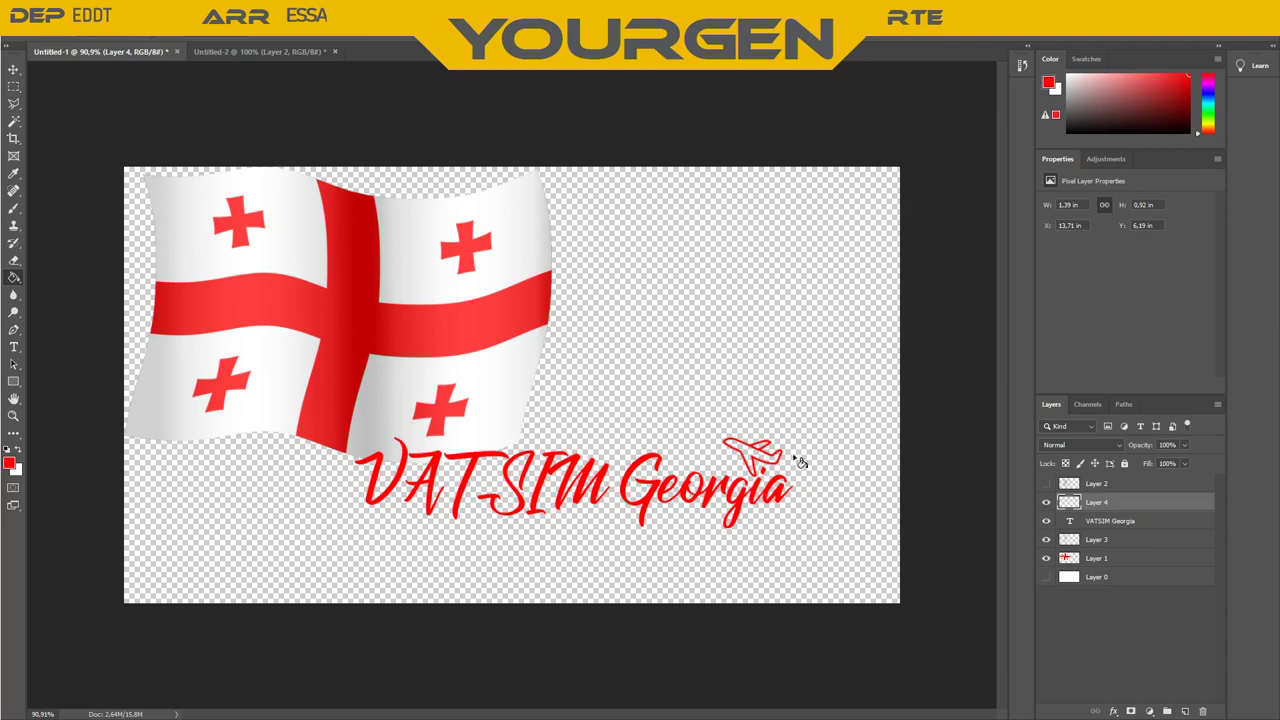
Try erasing part of the airplane layer around the dot of the "i" in Georgia, and undo it
{"action": "left_click", "coordinate": [14, 260]}
{"action": "scroll", "coordinate": [763, 460], "scroll_direction": "up", "scroll_amount": 6}
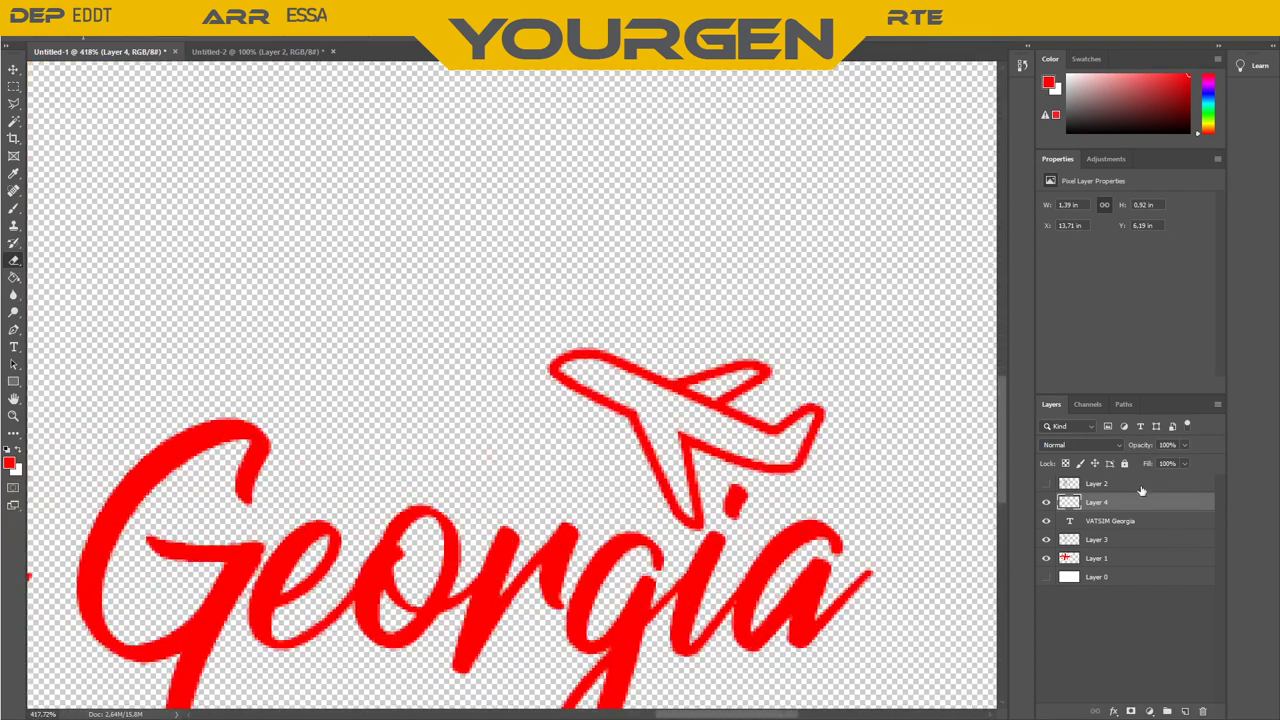
{"action": "left_click", "coordinate": [1128, 521]}
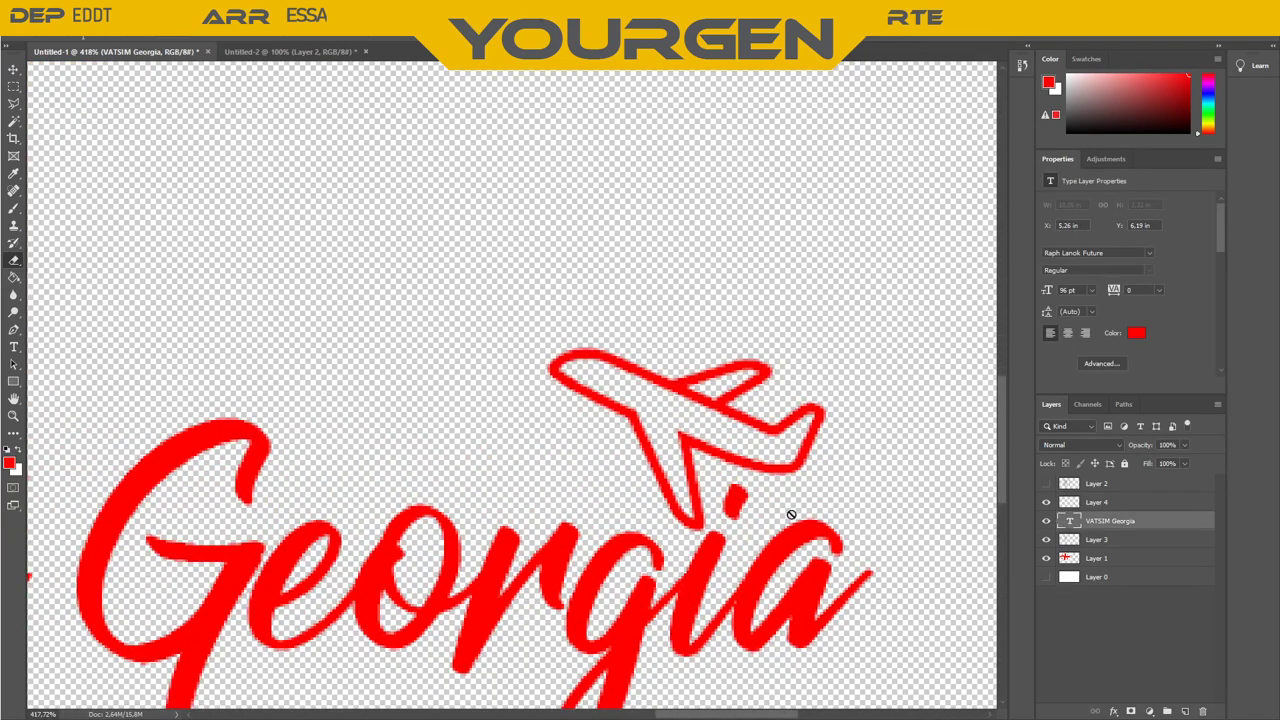
{"action": "left_click", "coordinate": [1066, 504]}
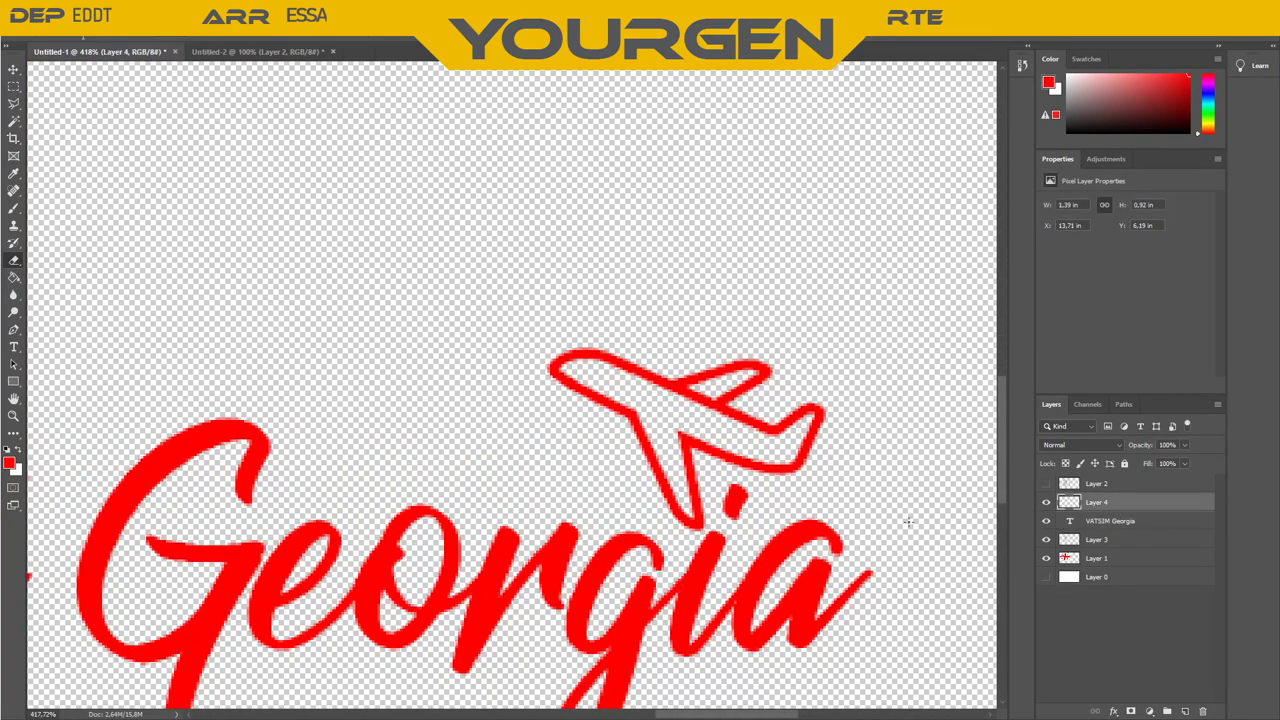
{"action": "left_click", "coordinate": [734, 496]}
{"action": "key", "text": "ctrl+z"}
Move the airplane to about X 13.92 in, Y 6.14 in so its wing tip meets the dot of the "i"
{"action": "scroll", "coordinate": [734, 488], "scroll_direction": "down", "scroll_amount": 4}
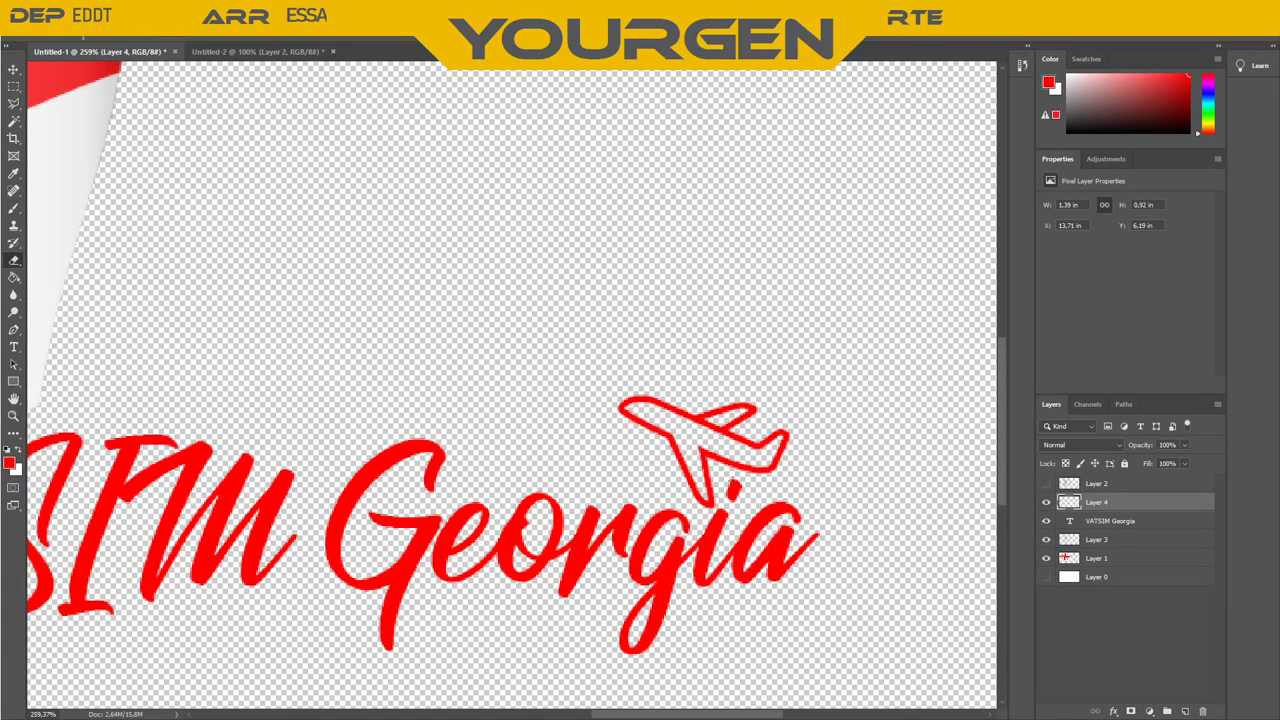
{"action": "left_click_drag", "start_coordinate": [702, 467], "coordinate": [729, 460]}
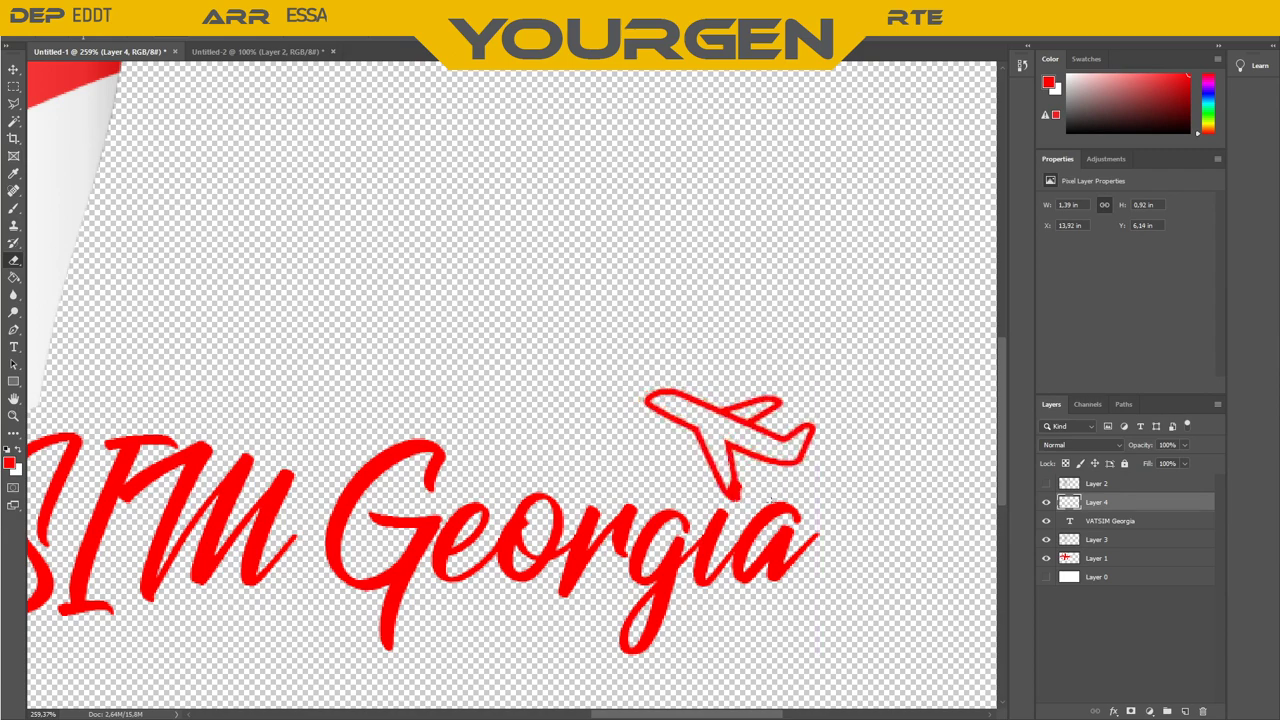
{"action": "key", "text": "ctrl+0"}
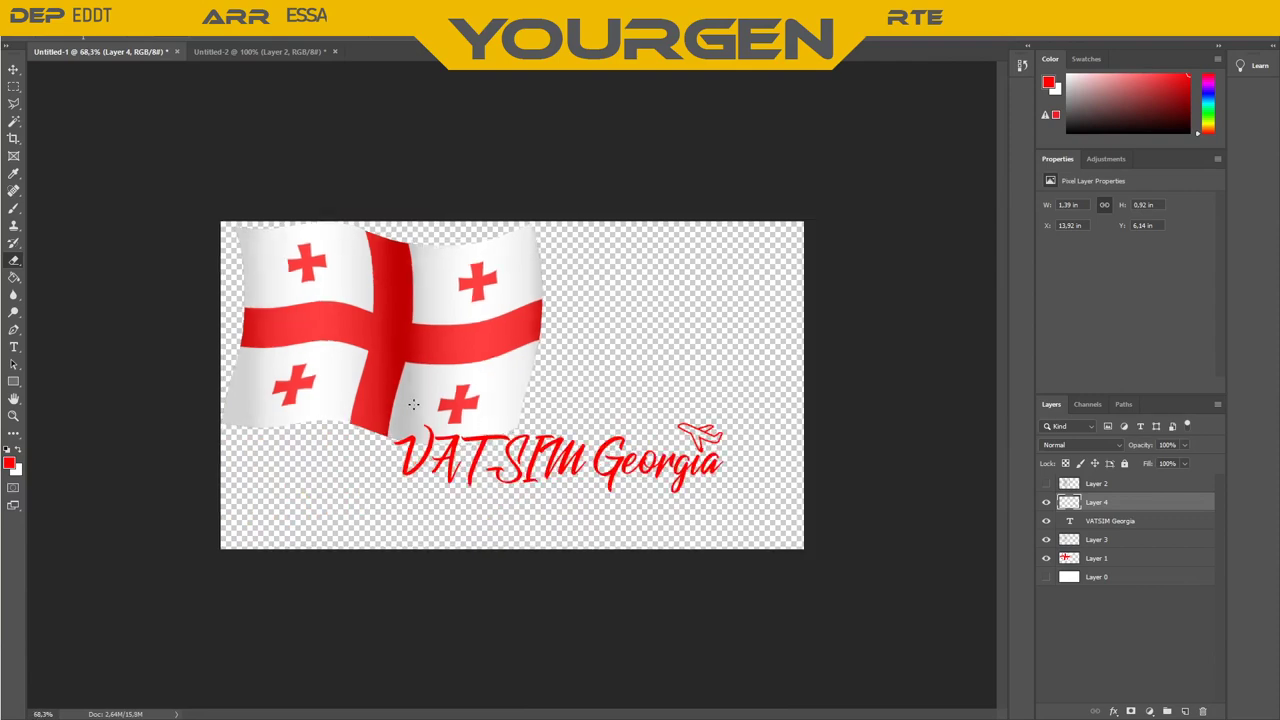
{"action": "scroll", "coordinate": [411, 404], "scroll_direction": "up", "scroll_amount": 2}
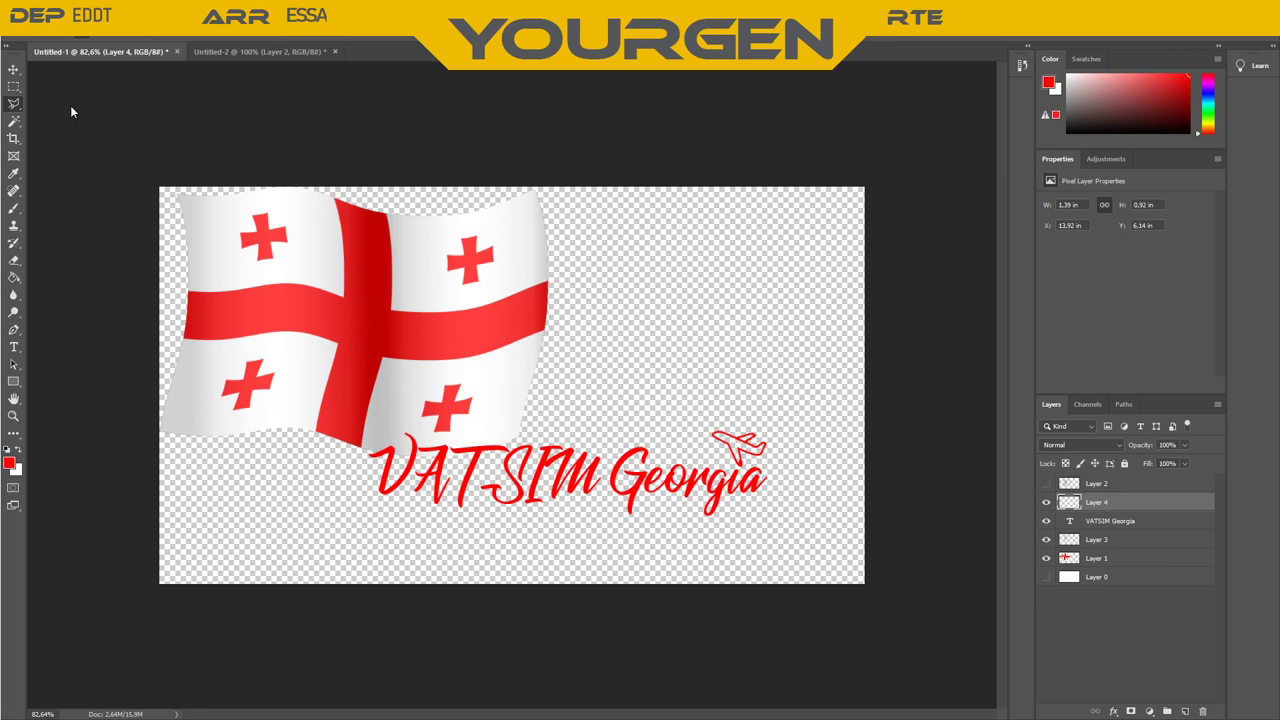
Outline a narrow trail with the Pen tool, running from a notched end below the last letters of Georgia up to the airplane's tail
{"action": "left_click", "coordinate": [15, 331]}
{"action": "scroll", "coordinate": [860, 545], "scroll_direction": "up", "scroll_amount": 4}
{"action": "scroll", "coordinate": [940, 518], "scroll_direction": "up", "scroll_amount": 1}
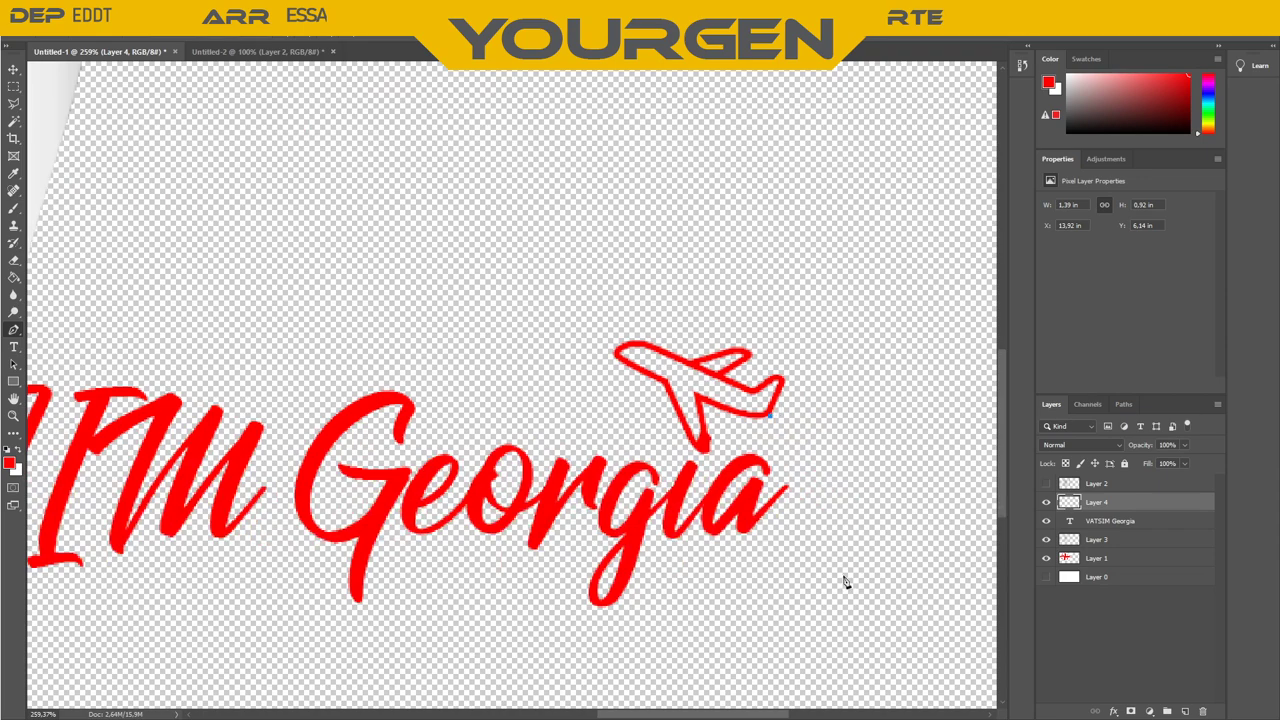
{"action": "left_click", "coordinate": [707, 620]}
{"action": "left_click", "coordinate": [748, 611]}
{"action": "left_click", "coordinate": [762, 635]}
{"action": "left_click", "coordinate": [776, 407]}
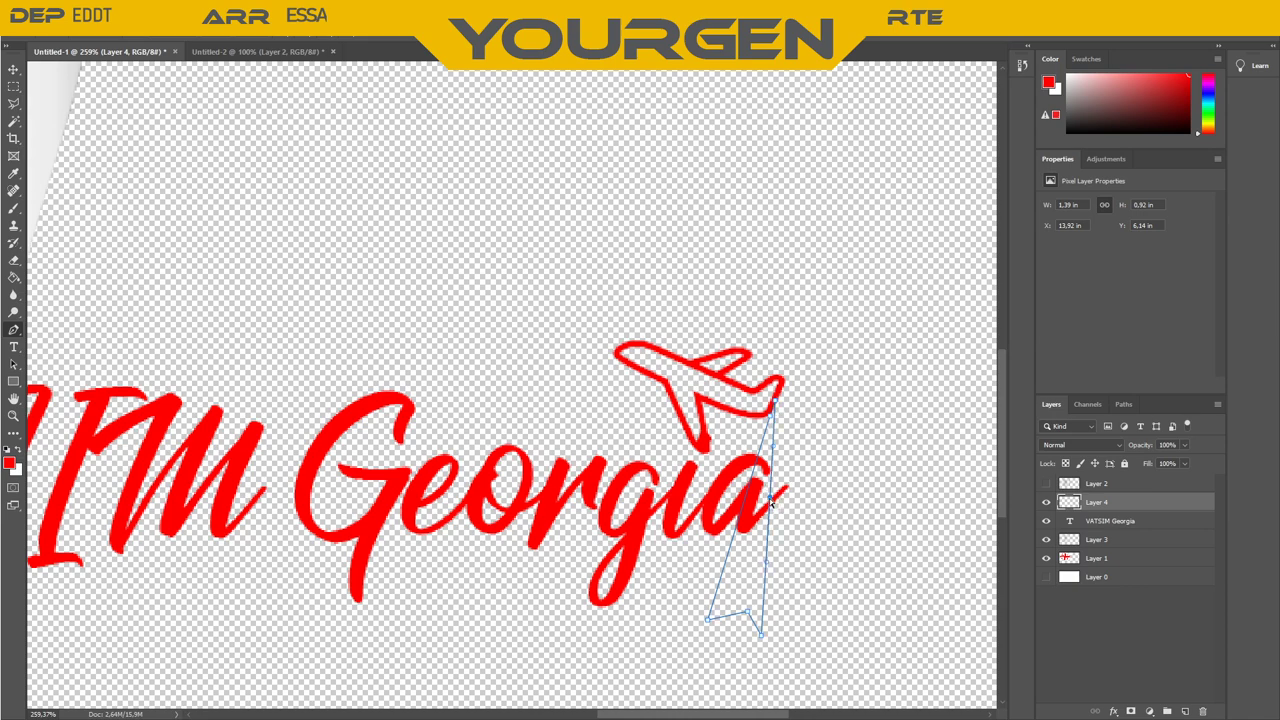
Bow both long sides of the trail path outward around the final "a" and deepen the notch at its lower end
{"action": "left_click_drag", "start_coordinate": [769, 498], "coordinate": [841, 487]}
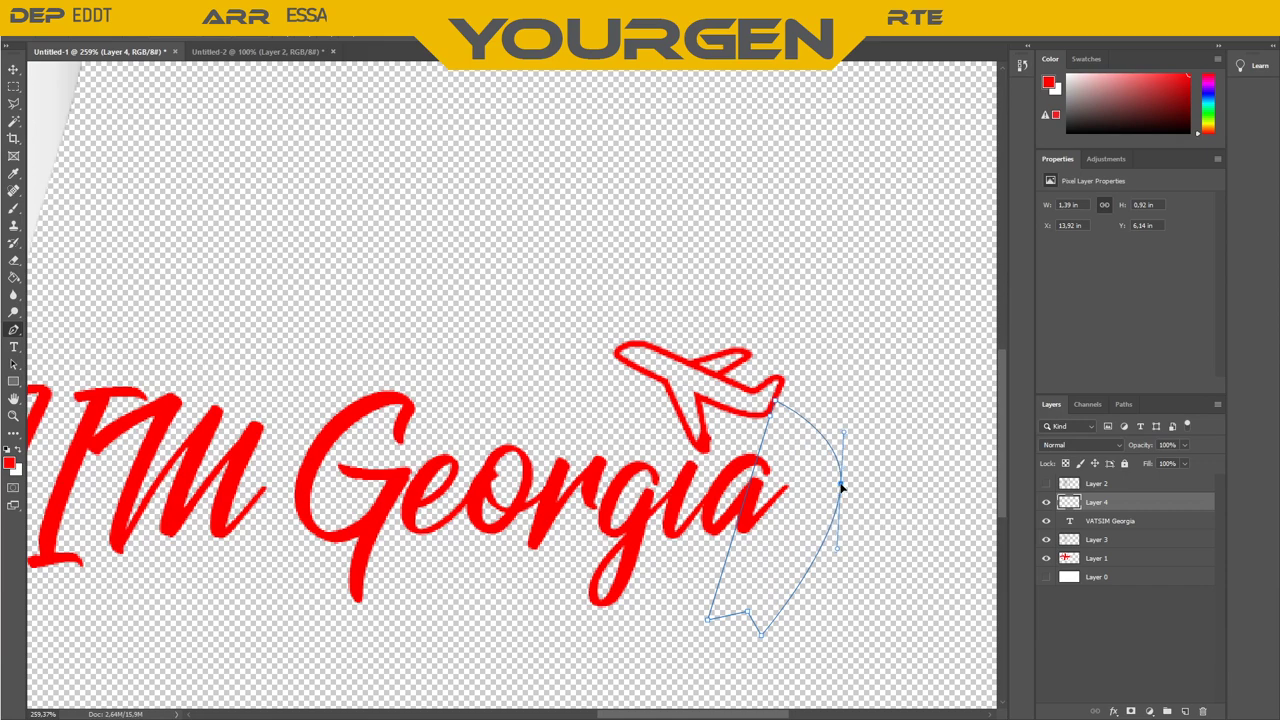
{"action": "left_click", "coordinate": [746, 500]}
{"action": "left_click_drag", "start_coordinate": [746, 500], "coordinate": [812, 497]}
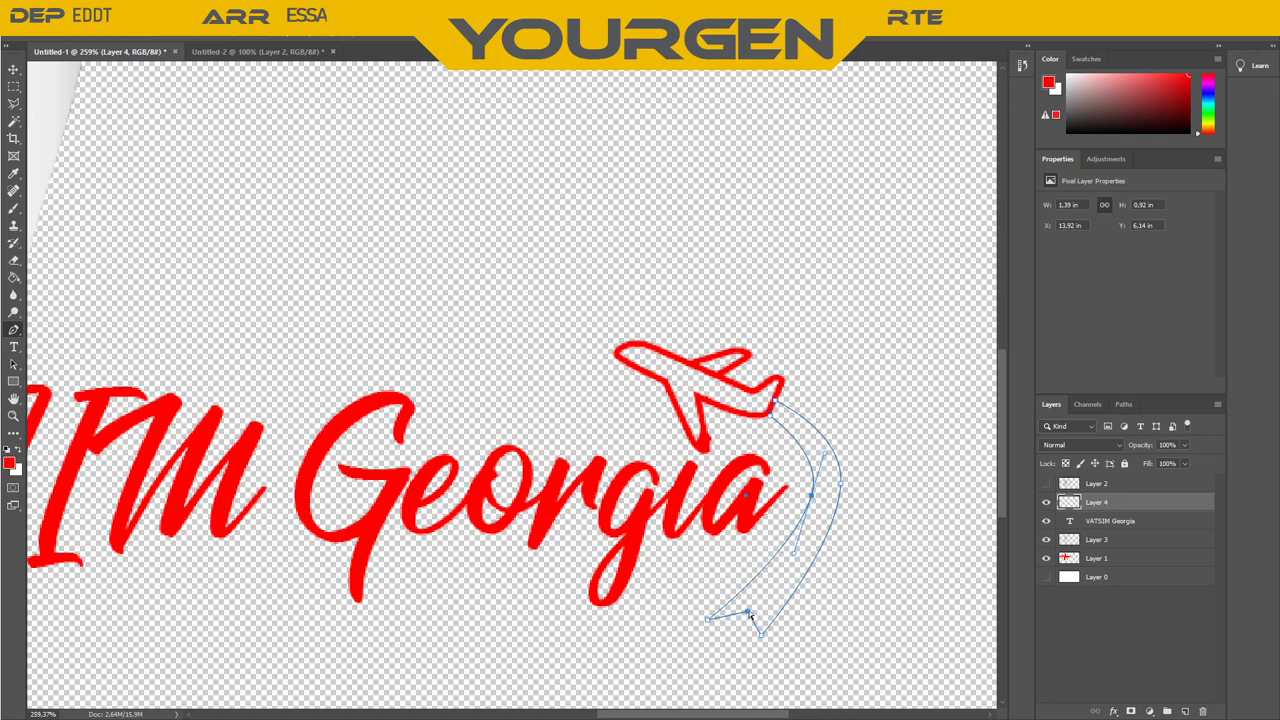
{"action": "left_click_drag", "start_coordinate": [750, 614], "coordinate": [772, 595]}
{"action": "left_click_drag", "start_coordinate": [708, 619], "coordinate": [706, 607]}
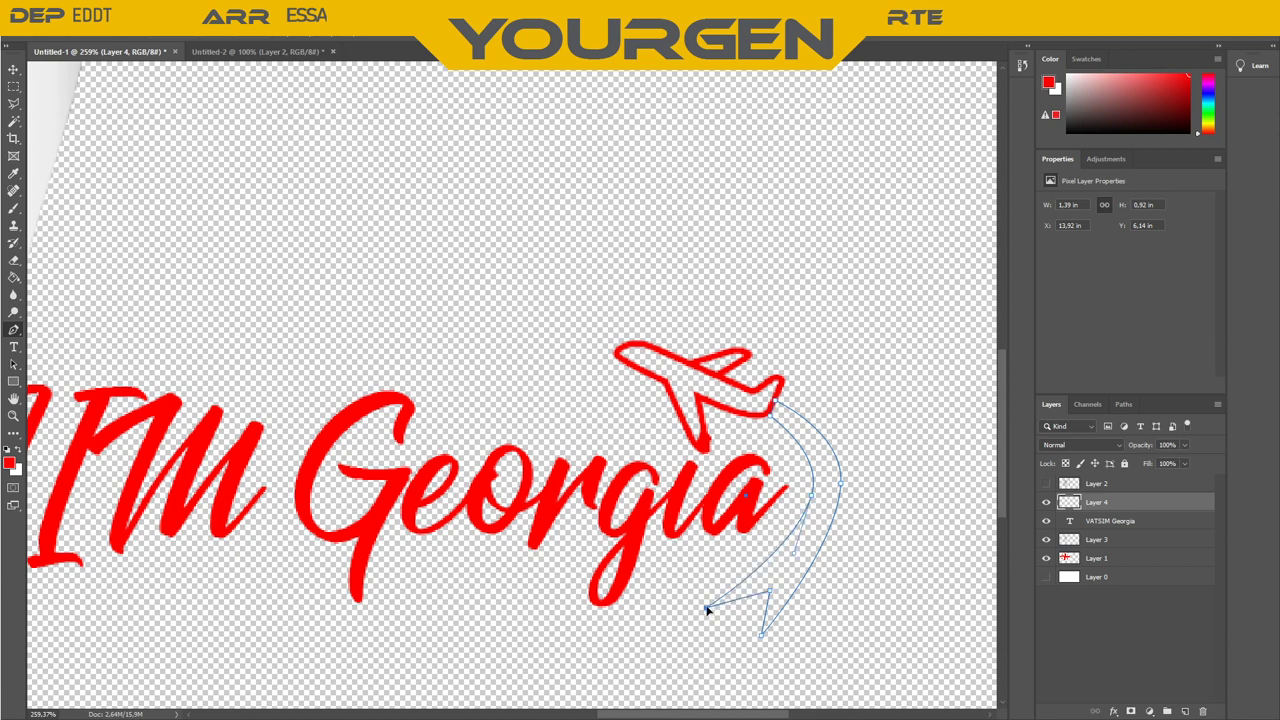
Add an anchor on the lower part of the trail's inner edge and shift its middle anchor outward to narrow the trail
{"action": "left_click", "coordinate": [768, 561]}
{"action": "left_click", "coordinate": [778, 564]}
{"action": "left_click", "coordinate": [772, 419]}
{"action": "left_click", "coordinate": [775, 404]}
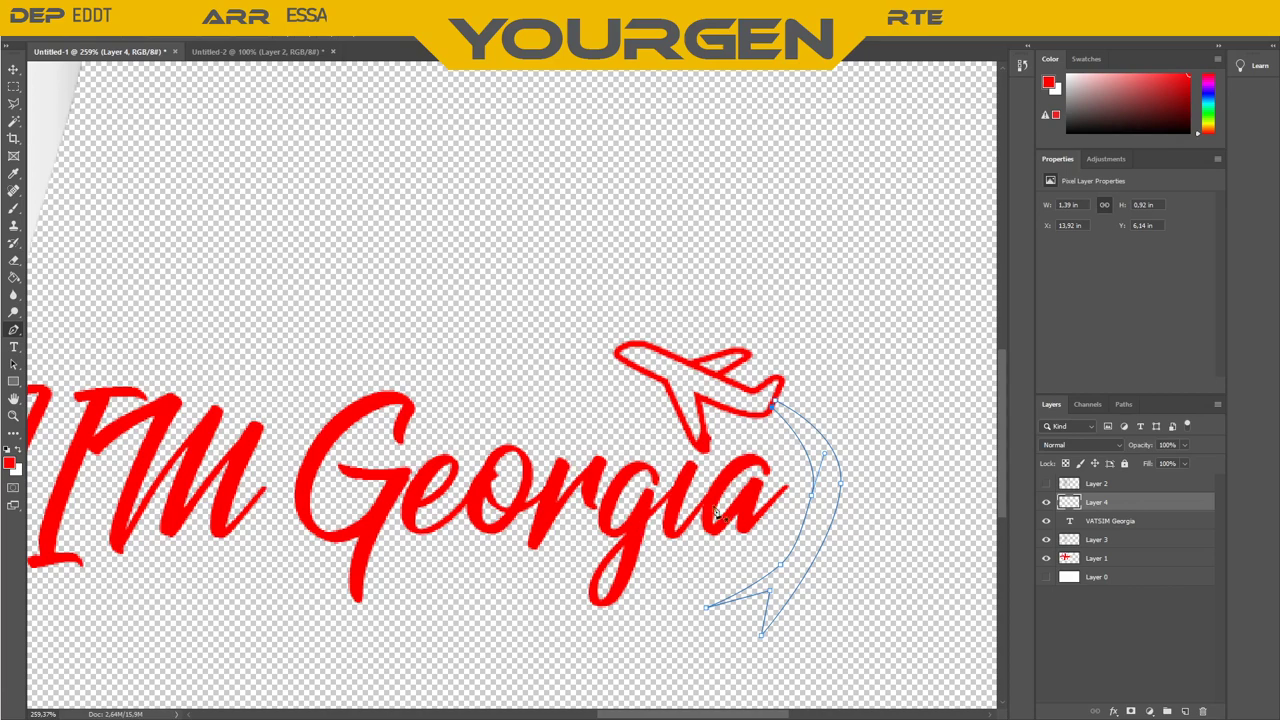
{"action": "left_click", "coordinate": [773, 410]}
{"action": "left_click_drag", "start_coordinate": [814, 500], "coordinate": [820, 516]}
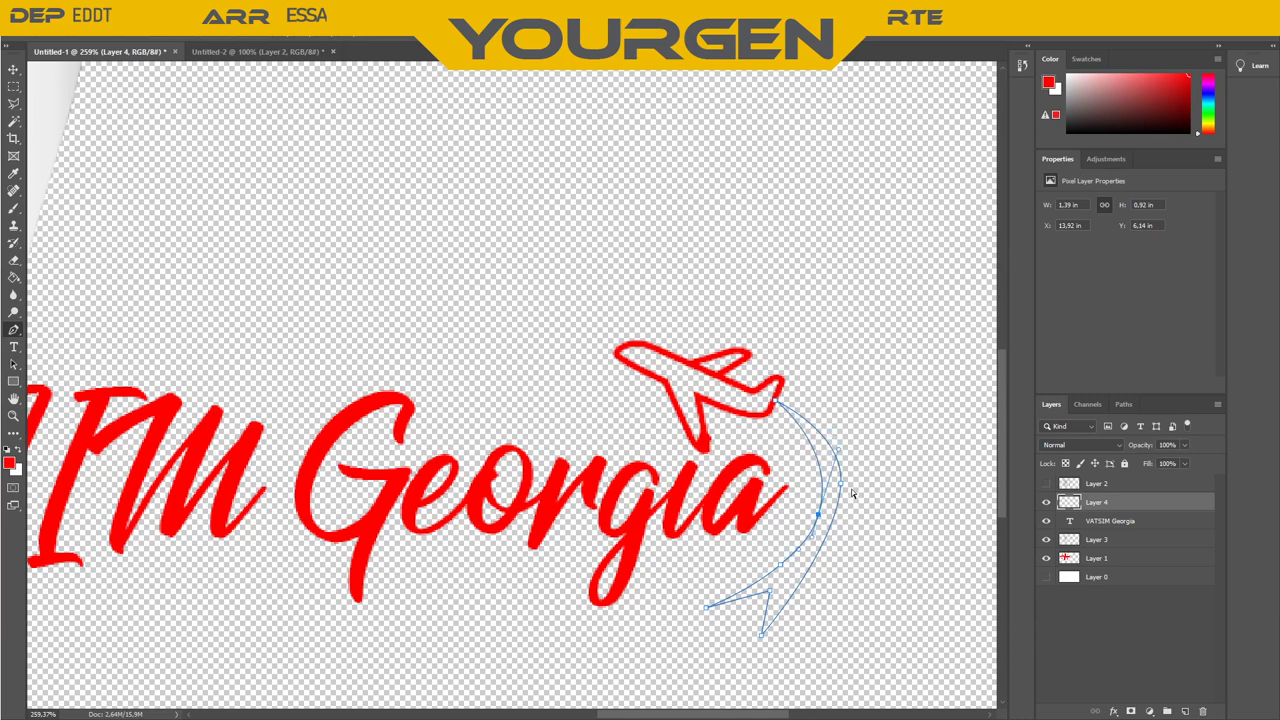
Add a lower anchor to the trail's outer edge, bulge that edge outward, and set the upper tip on the airplane's tail
{"action": "left_click", "coordinate": [842, 484]}
{"action": "left_click", "coordinate": [817, 556]}
{"action": "left_click_drag", "start_coordinate": [816, 557], "coordinate": [831, 563]}
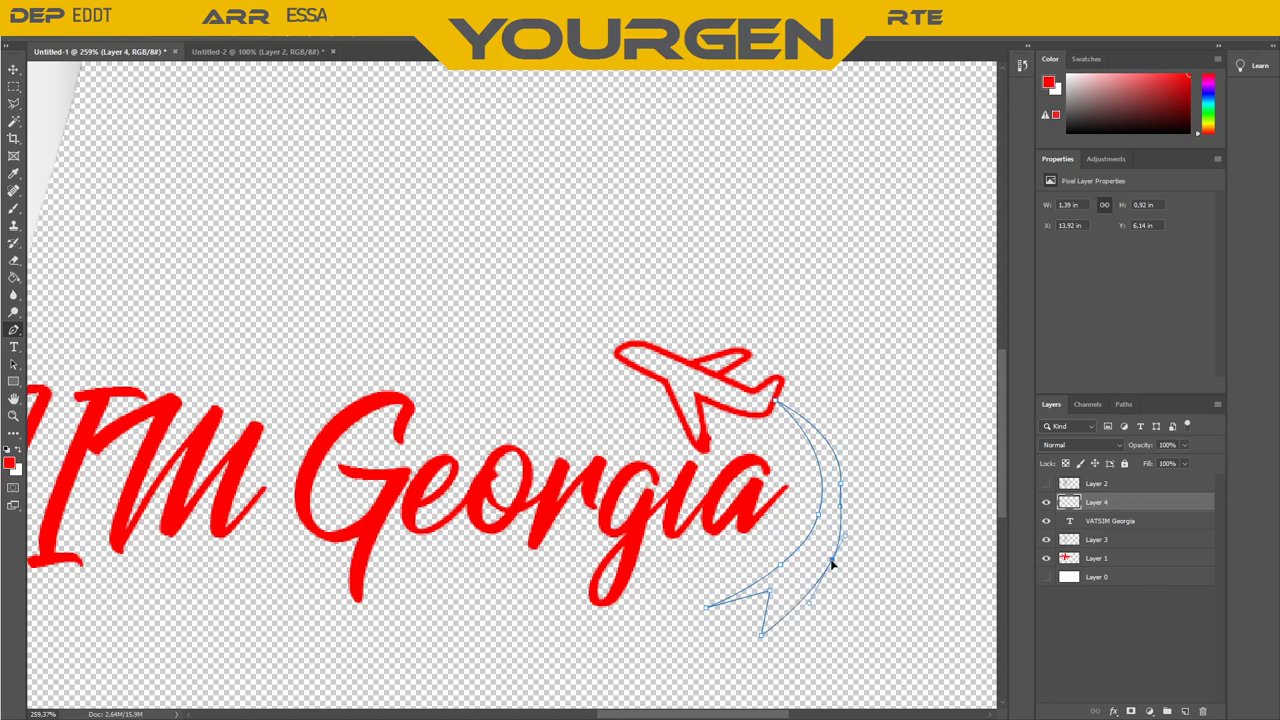
{"action": "left_click_drag", "start_coordinate": [843, 482], "coordinate": [848, 510]}
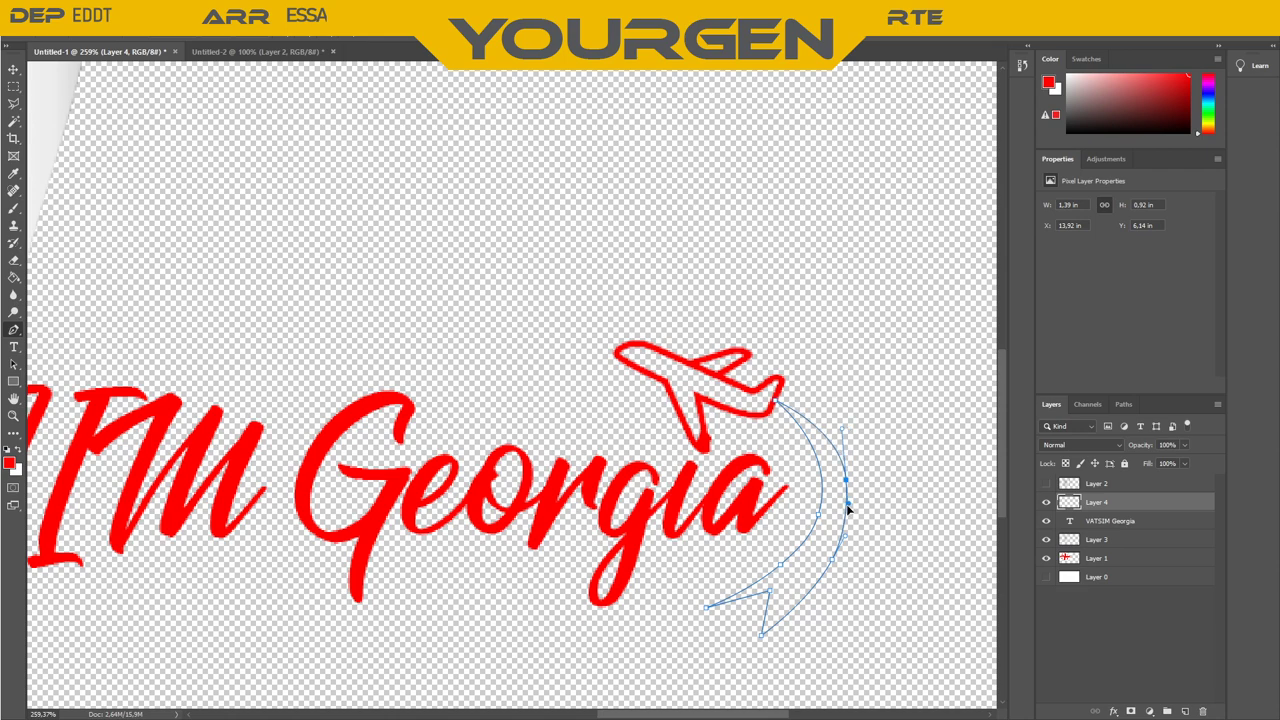
{"action": "left_click", "coordinate": [781, 567], "text": "ctrl"}
{"action": "left_click_drag", "start_coordinate": [776, 402], "coordinate": [773, 412]}
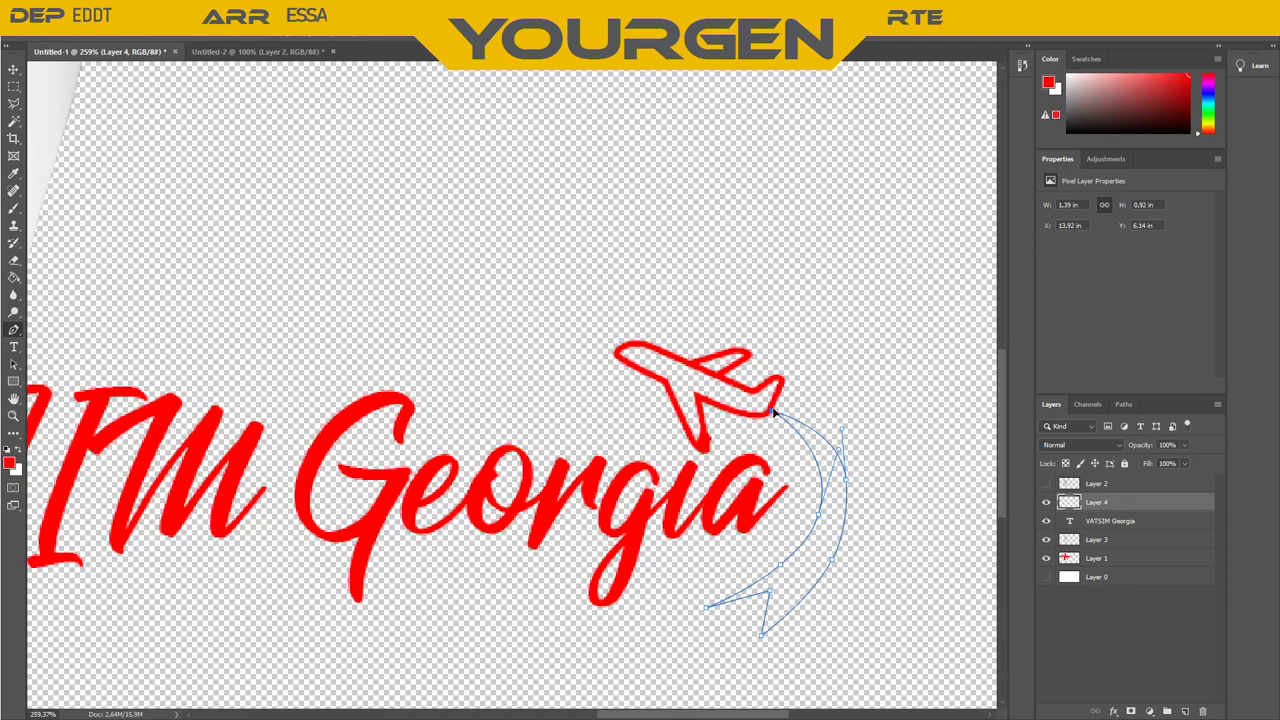
Try reshaping the lower bend of the trail's inner edge with its anchors and handles, and undo those changes
{"action": "left_click", "coordinate": [818, 518], "text": "ctrl"}
{"action": "left_click_drag", "start_coordinate": [820, 518], "coordinate": [808, 563]}
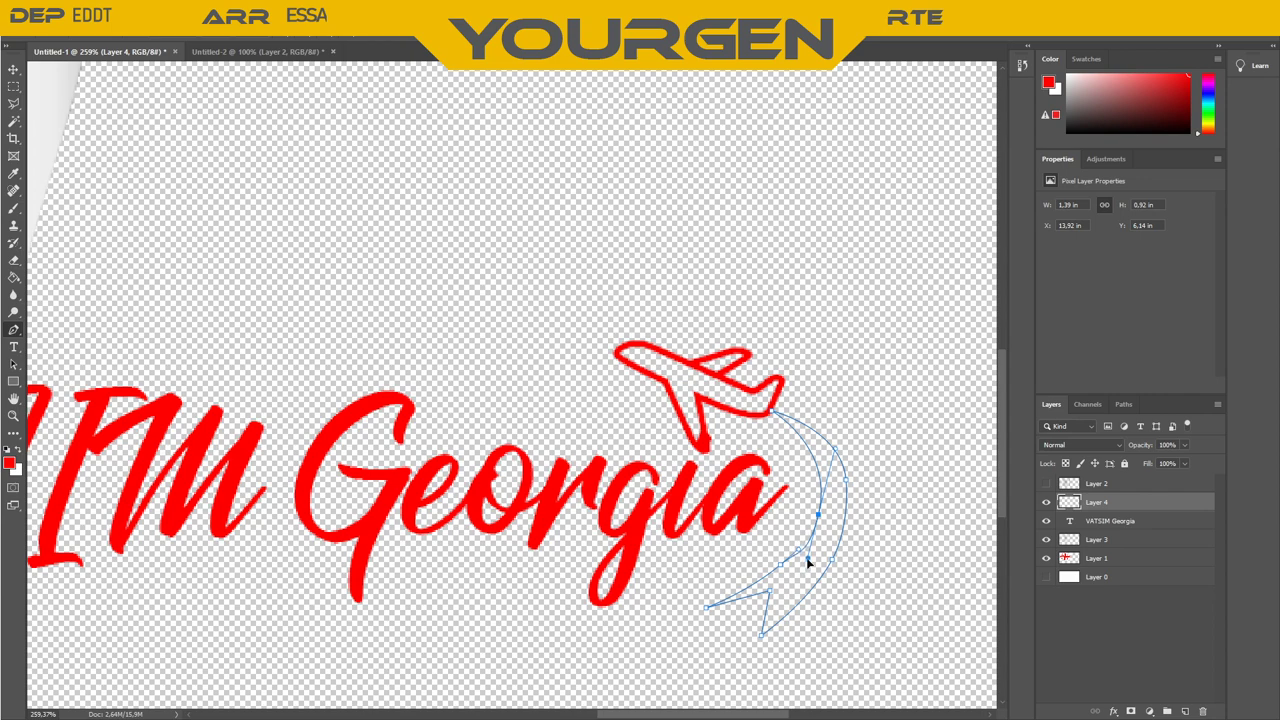
{"action": "left_click", "coordinate": [780, 565]}
{"action": "left_click_drag", "start_coordinate": [740, 597], "coordinate": [735, 589]}
{"action": "left_click_drag", "start_coordinate": [808, 555], "coordinate": [812, 455]}
{"action": "key", "text": "ctrl+z"}
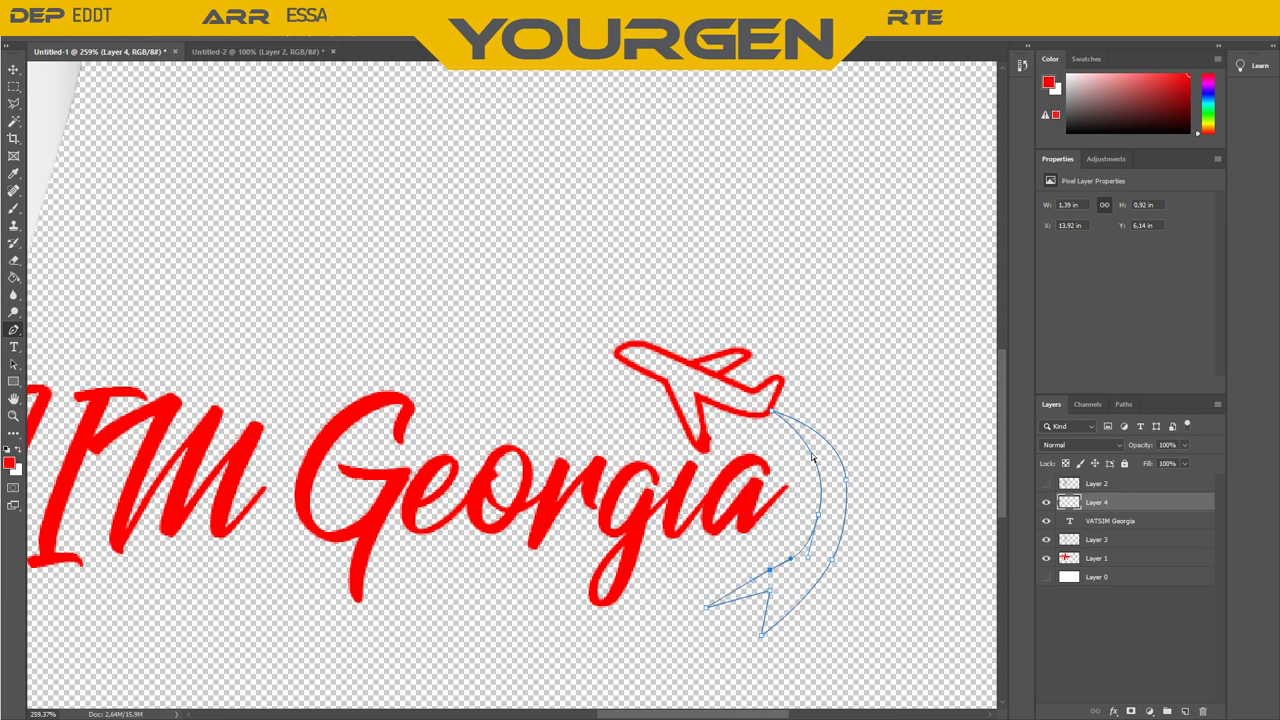
{"action": "key", "text": "ctrl+z"}
{"action": "key", "text": "ctrl+z"}
{"action": "key", "text": "ctrl+z"}
{"action": "key", "text": "ctrl+z"}
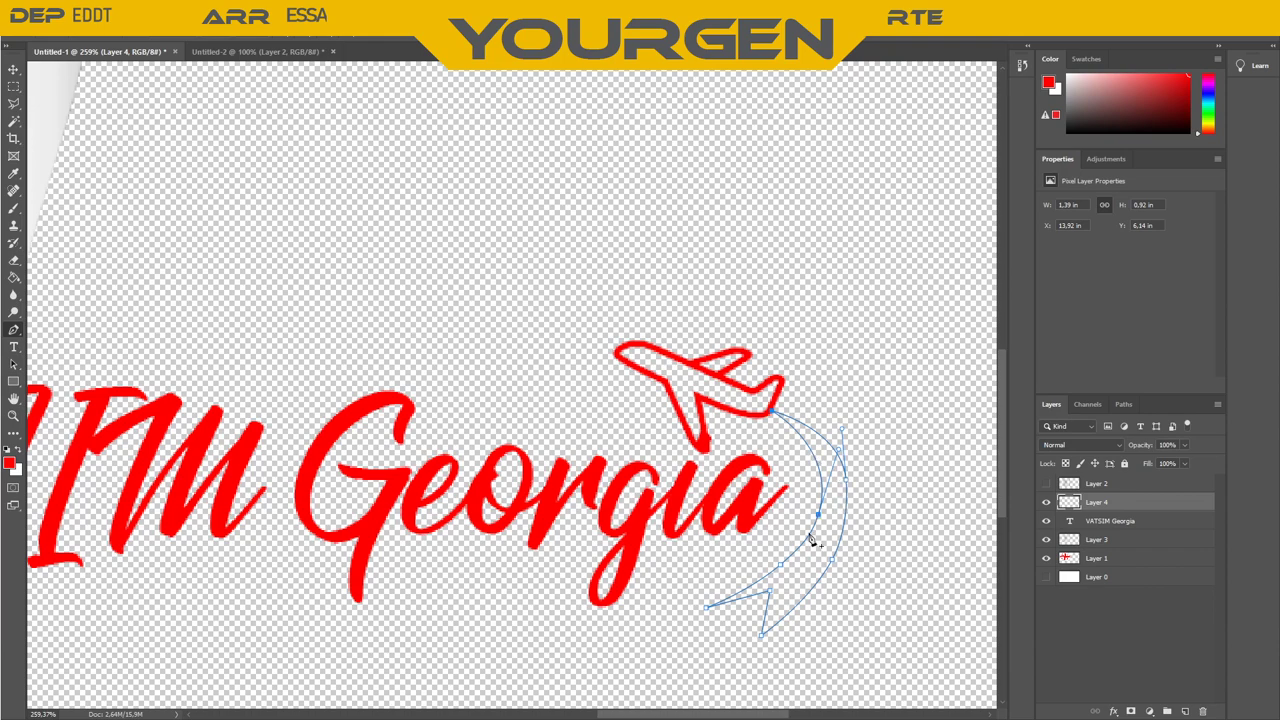
Smooth the trail's inner edge by shifting its lower anchor slightly outward and its middle anchor down and outward
{"action": "left_click", "coordinate": [780, 566]}
{"action": "left_click_drag", "start_coordinate": [780, 556], "coordinate": [792, 563]}
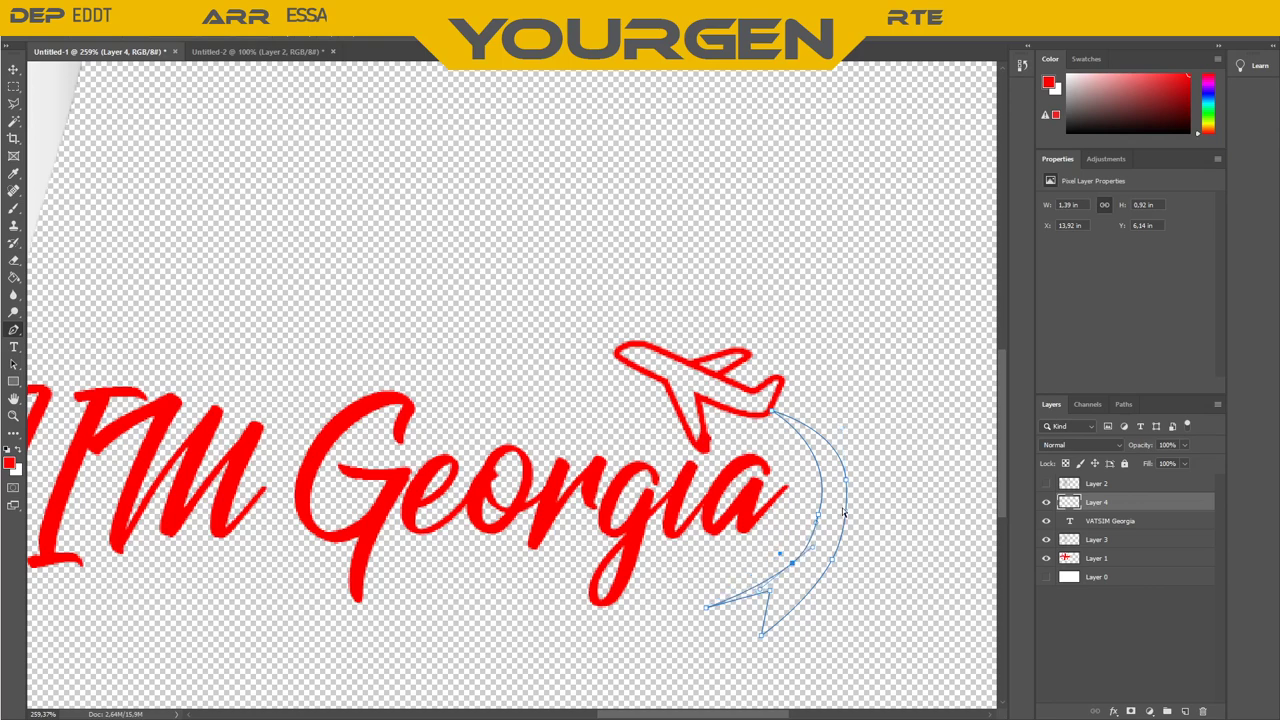
{"action": "left_click", "coordinate": [820, 514], "text": "ctrl"}
{"action": "left_click", "coordinate": [816, 522], "text": "alt"}
{"action": "key", "text": "ctrl+z"}
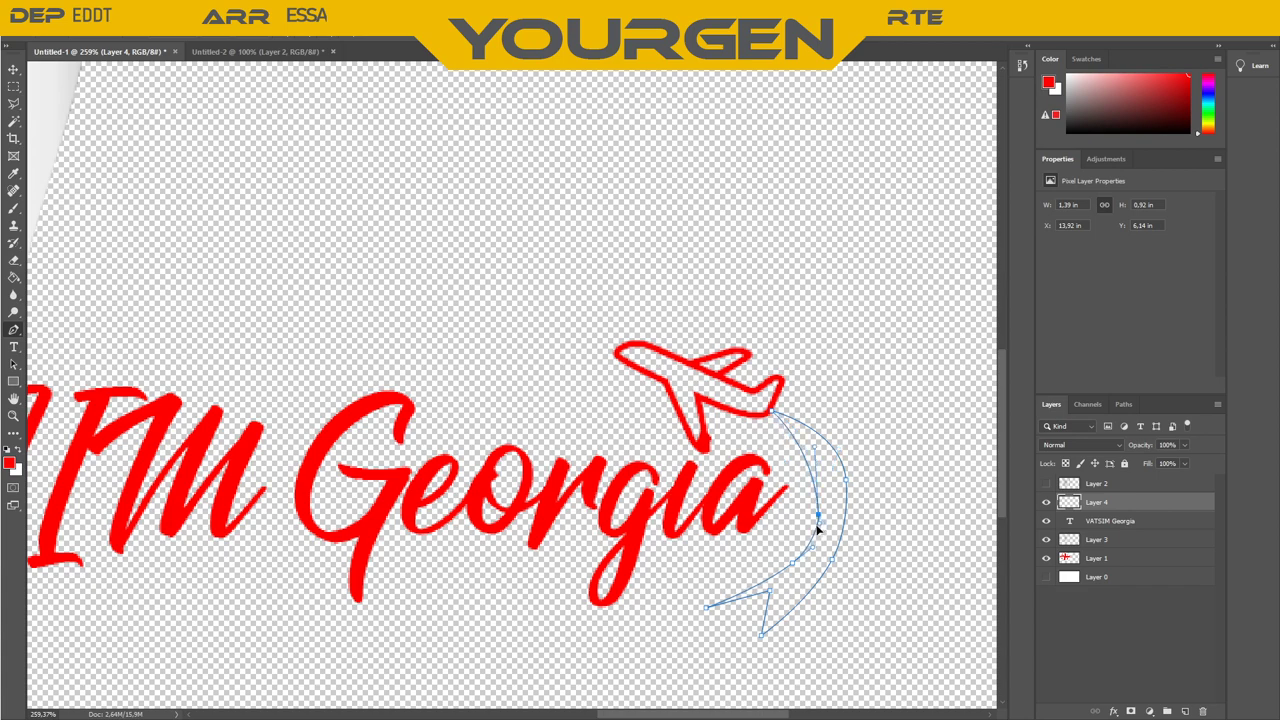
{"action": "mouse_move", "coordinate": [818, 530]}
{"action": "left_mouse_down"}
{"action": "mouse_move", "coordinate": [823, 504]}
{"action": "mouse_move", "coordinate": [823, 528]}
{"action": "left_mouse_up"}
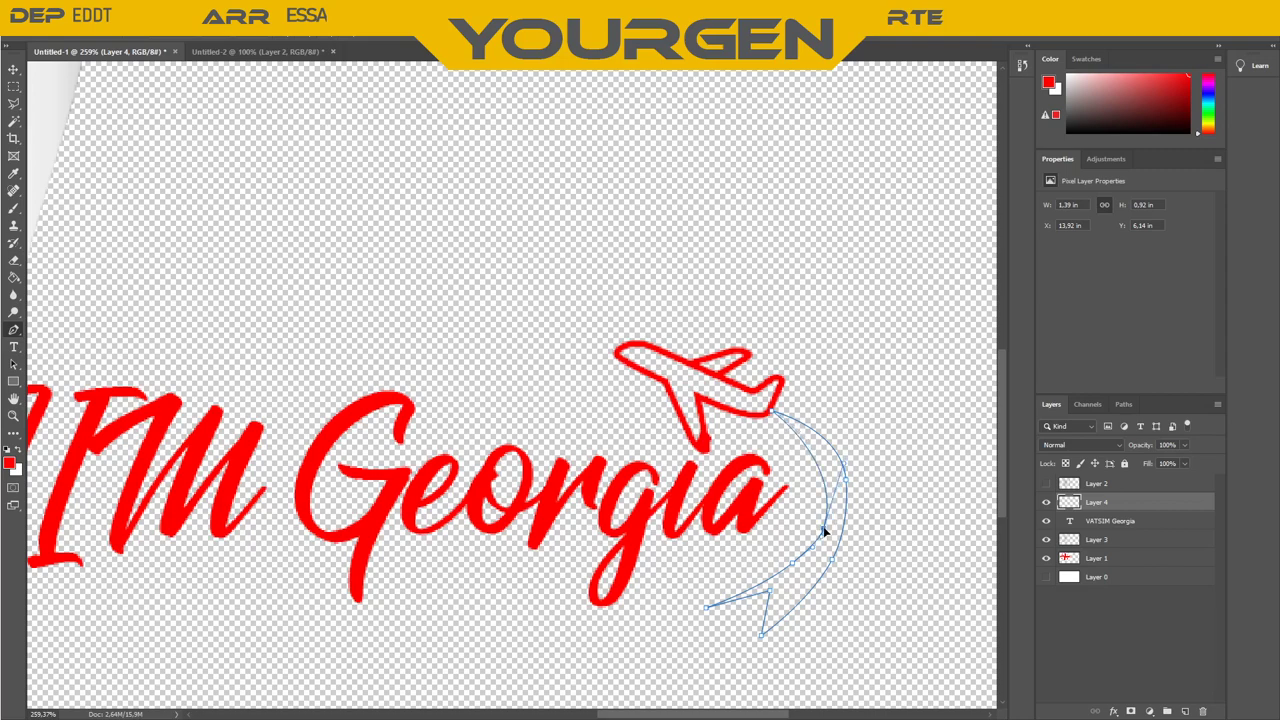
Pull the middle of the trail's outer edge inward and move its lower anchor down to smooth the curve toward the notched end
{"action": "left_click_drag", "start_coordinate": [848, 484], "coordinate": [843, 500]}
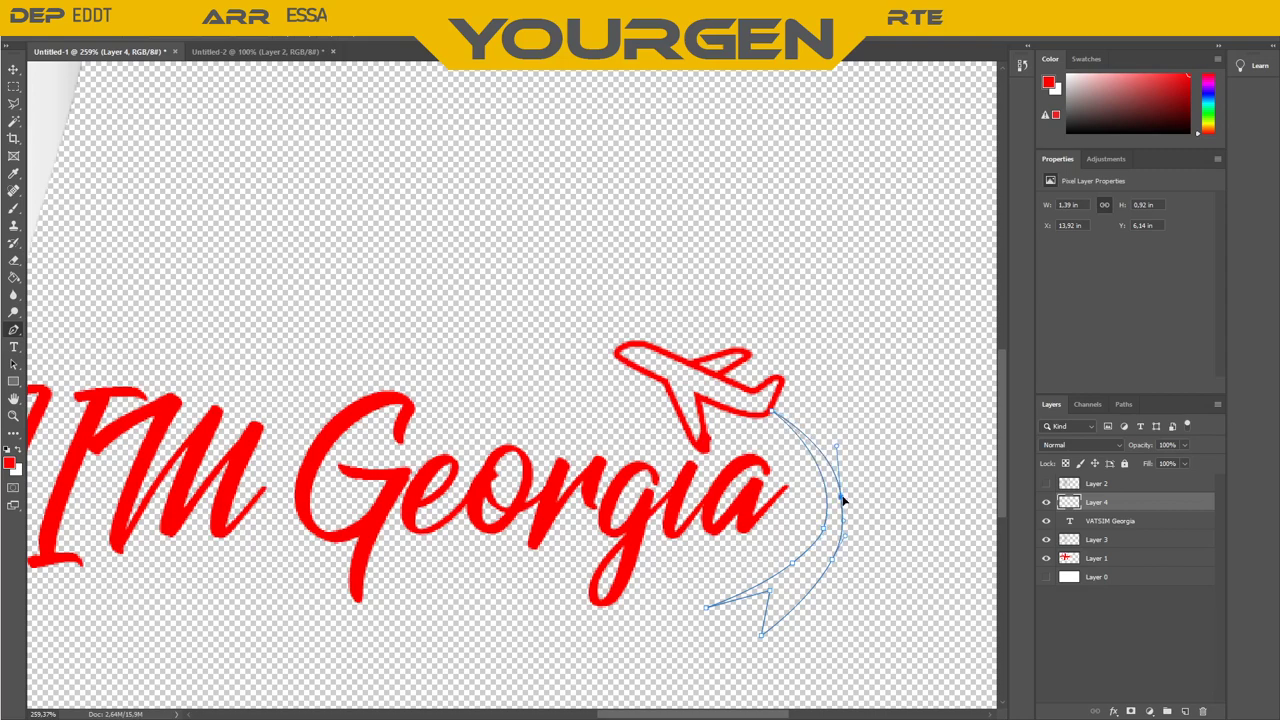
{"action": "left_click", "coordinate": [830, 564]}
{"action": "left_click_drag", "start_coordinate": [830, 566], "coordinate": [815, 583]}
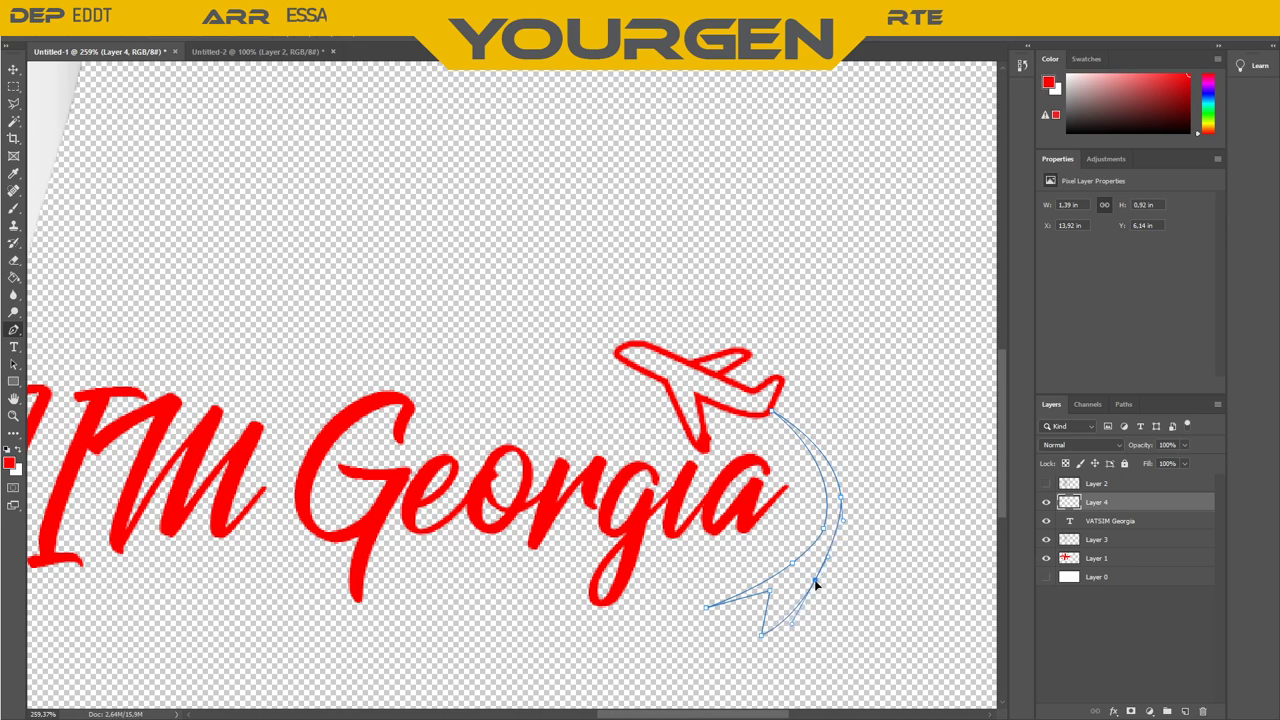
{"action": "left_click", "coordinate": [787, 626]}
{"action": "left_click", "coordinate": [793, 605], "text": "ctrl"}
{"action": "left_click_drag", "start_coordinate": [832, 561], "coordinate": [827, 578]}
{"action": "left_click_drag", "start_coordinate": [805, 621], "coordinate": [795, 616]}
Refine the inner curve's anchors and handle, move the notch deeper into the trail, and push the middle of both edges outward
{"action": "left_click_drag", "start_coordinate": [824, 527], "coordinate": [818, 526]}
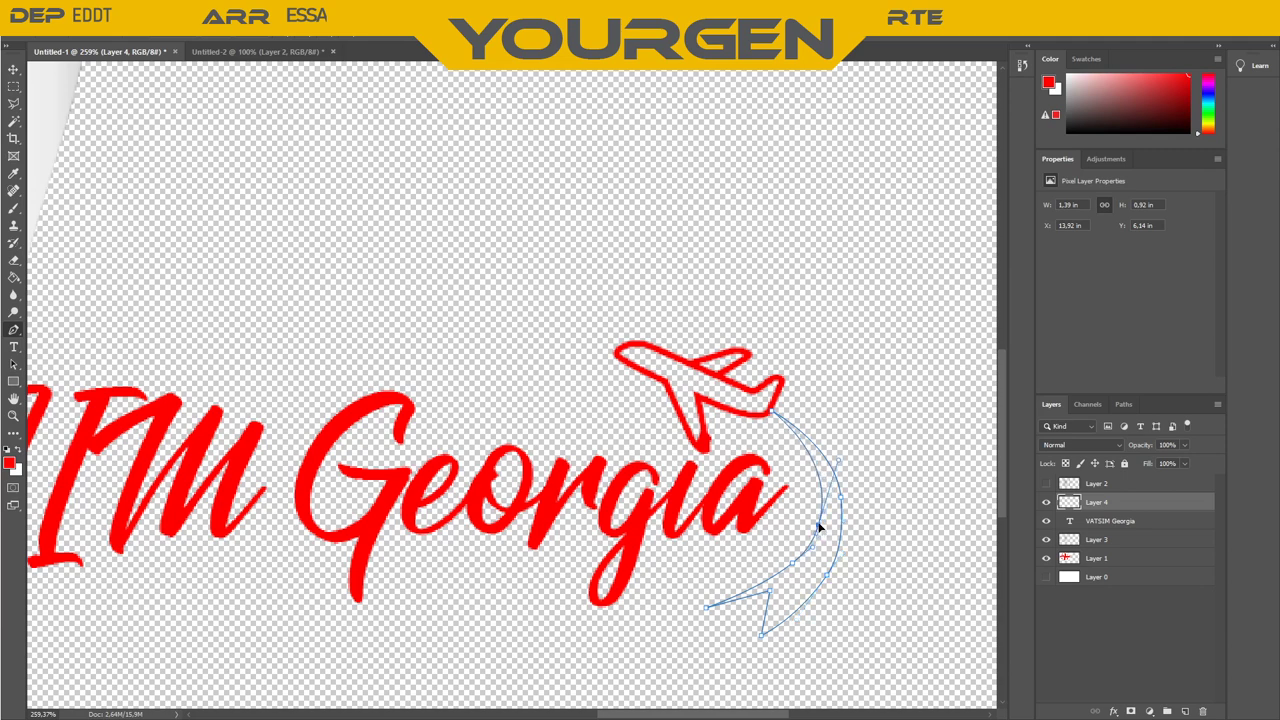
{"action": "left_click", "coordinate": [839, 461]}
{"action": "left_click_drag", "start_coordinate": [839, 461], "coordinate": [825, 440]}
{"action": "left_click", "coordinate": [793, 565]}
{"action": "left_click_drag", "start_coordinate": [771, 591], "coordinate": [782, 596]}
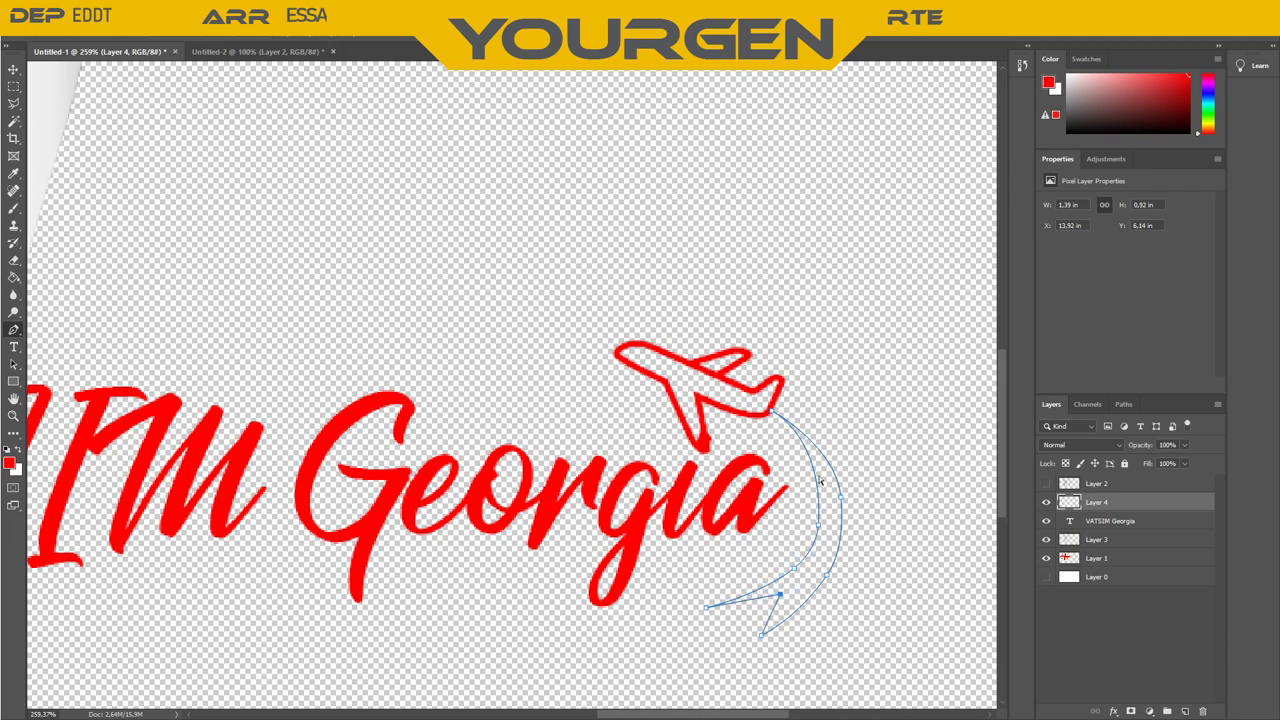
{"action": "left_click_drag", "start_coordinate": [817, 528], "coordinate": [847, 496]}
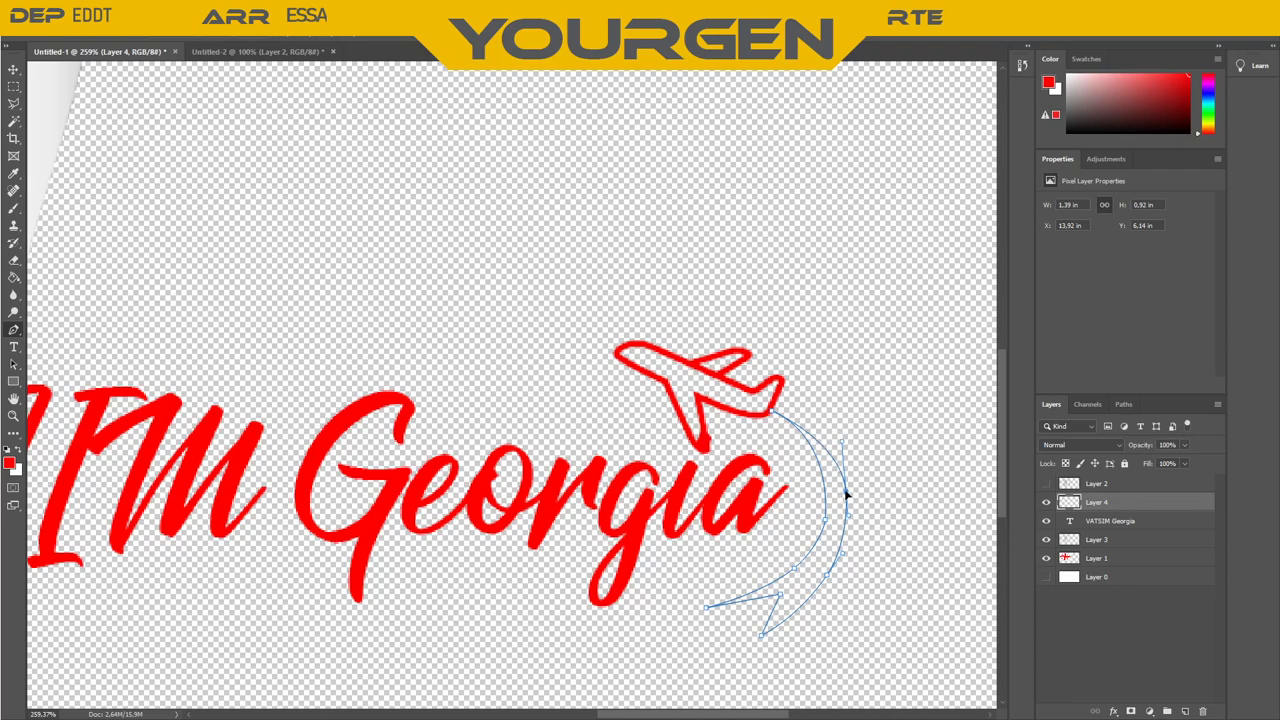
Adjust the trail's upper end at the airplane's tail, shorten the inner point of the notched end, and reposition the inner edge anchors
{"action": "left_click", "coordinate": [800, 430]}
{"action": "left_click_drag", "start_coordinate": [800, 429], "coordinate": [780, 411]}
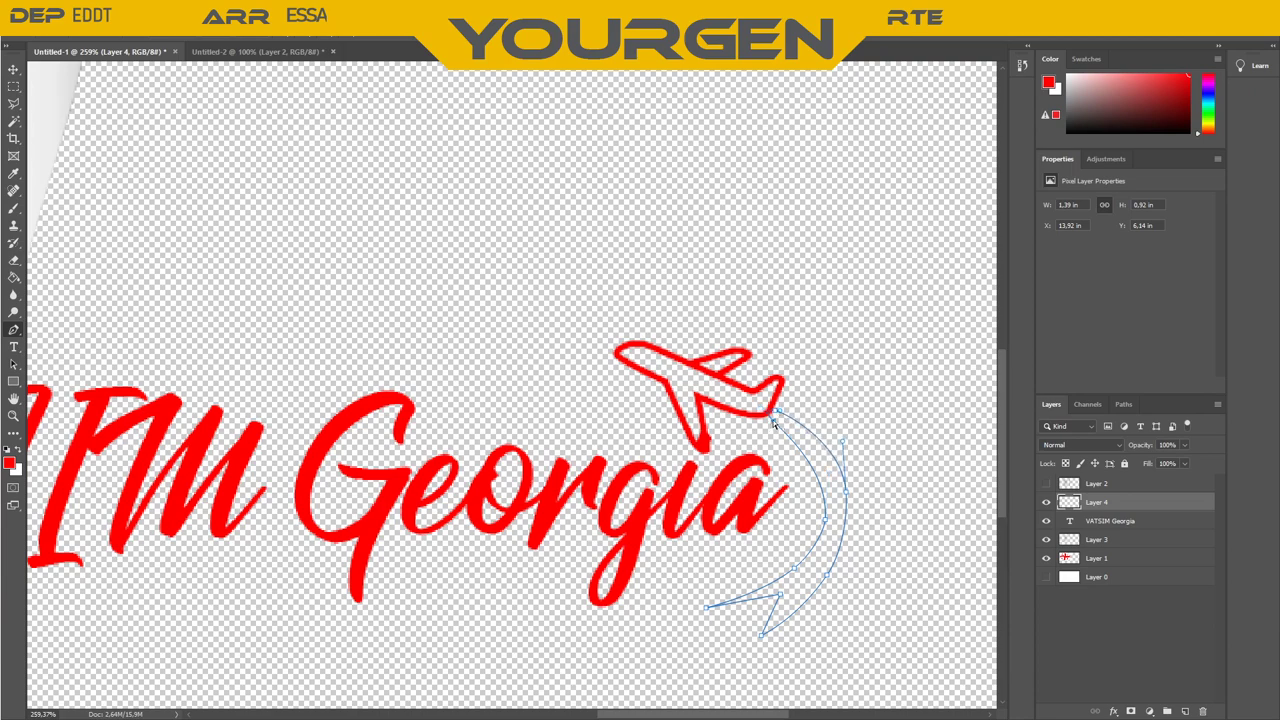
{"action": "left_click", "coordinate": [773, 423]}
{"action": "mouse_move", "coordinate": [705, 608]}
{"action": "left_mouse_down"}
{"action": "mouse_move", "coordinate": [706, 594]}
{"action": "mouse_move", "coordinate": [707, 609]}
{"action": "mouse_move", "coordinate": [728, 603]}
{"action": "left_mouse_up"}
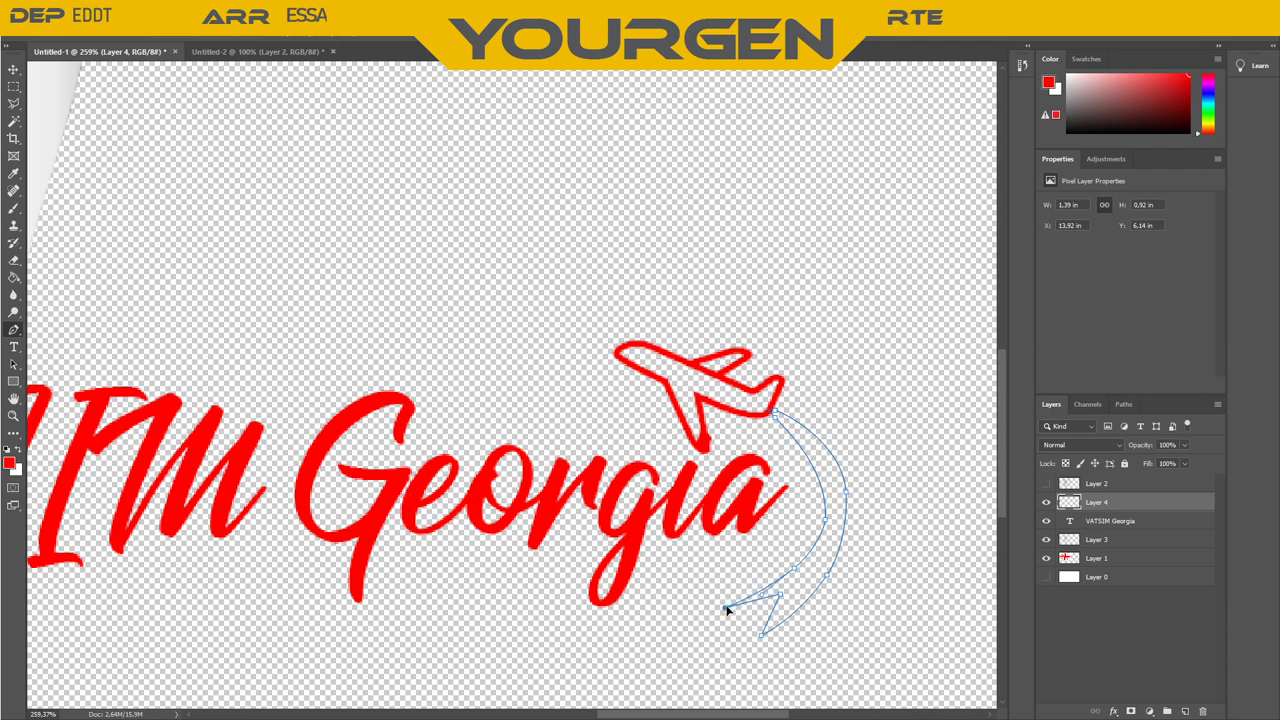
{"action": "left_click", "coordinate": [795, 569]}
{"action": "left_click_drag", "start_coordinate": [796, 573], "coordinate": [802, 567]}
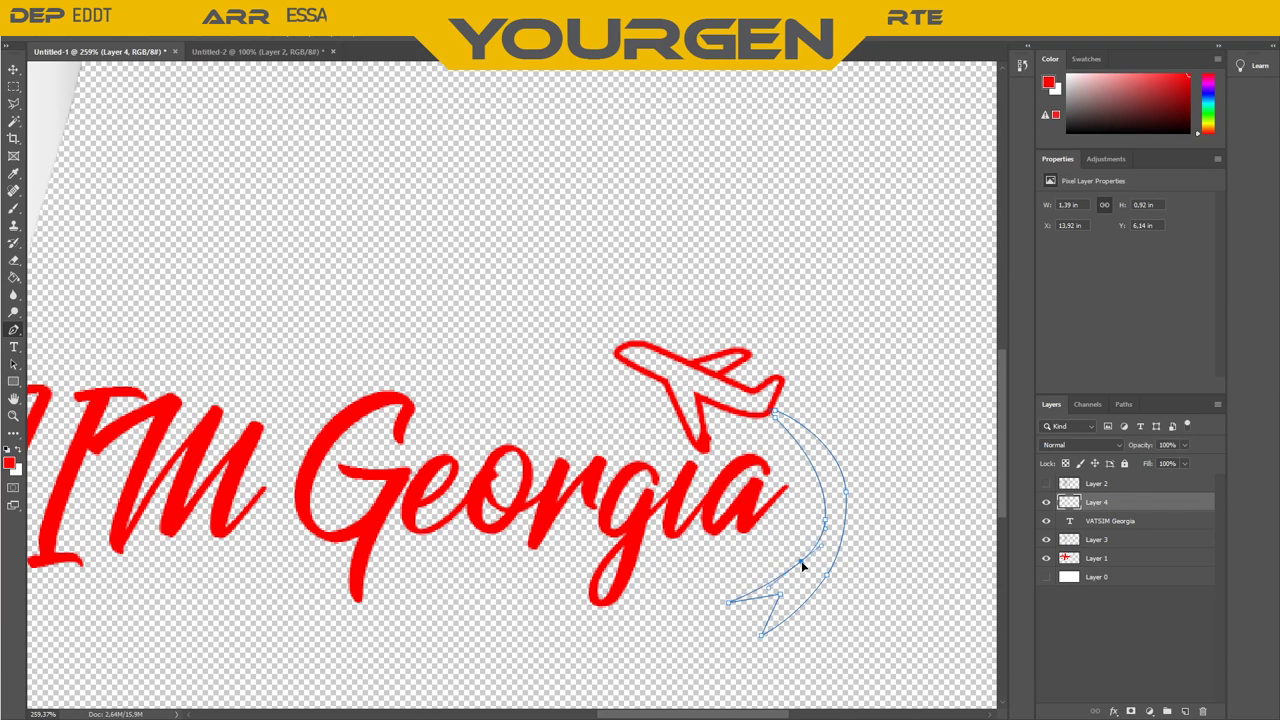
{"action": "left_click_drag", "start_coordinate": [826, 519], "coordinate": [827, 503]}
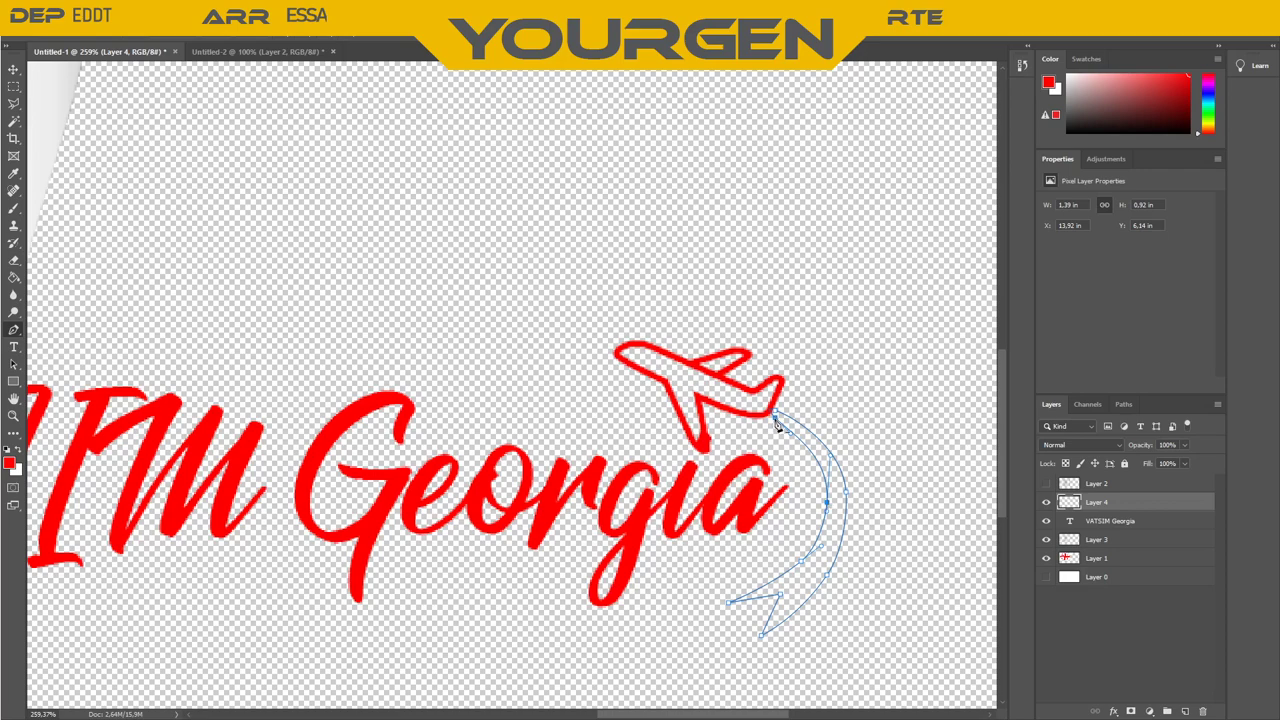
Widen the trail by moving the inner edge's middle anchor toward the letters and round its lower bend with the handles
{"action": "left_click_drag", "start_coordinate": [777, 426], "coordinate": [777, 420]}
{"action": "left_click_drag", "start_coordinate": [827, 505], "coordinate": [845, 492]}
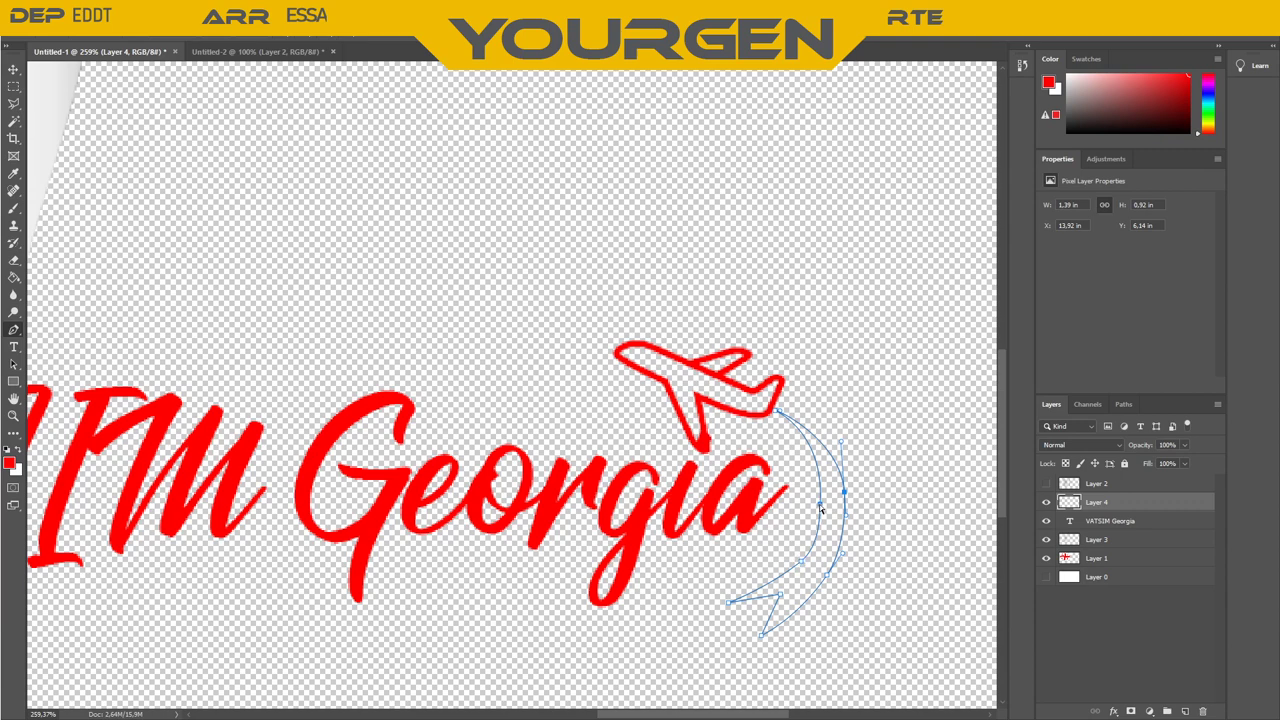
{"action": "left_click", "coordinate": [819, 504]}
{"action": "mouse_move", "coordinate": [823, 545]}
{"action": "left_mouse_down"}
{"action": "mouse_move", "coordinate": [823, 515]}
{"action": "mouse_move", "coordinate": [798, 627]}
{"action": "mouse_move", "coordinate": [815, 544]}
{"action": "left_mouse_up"}
{"action": "mouse_move", "coordinate": [825, 431]}
{"action": "left_mouse_down"}
{"action": "mouse_move", "coordinate": [824, 442]}
{"action": "mouse_move", "coordinate": [826, 430]}
{"action": "left_mouse_up"}
{"action": "left_click_drag", "start_coordinate": [821, 545], "coordinate": [818, 540]}
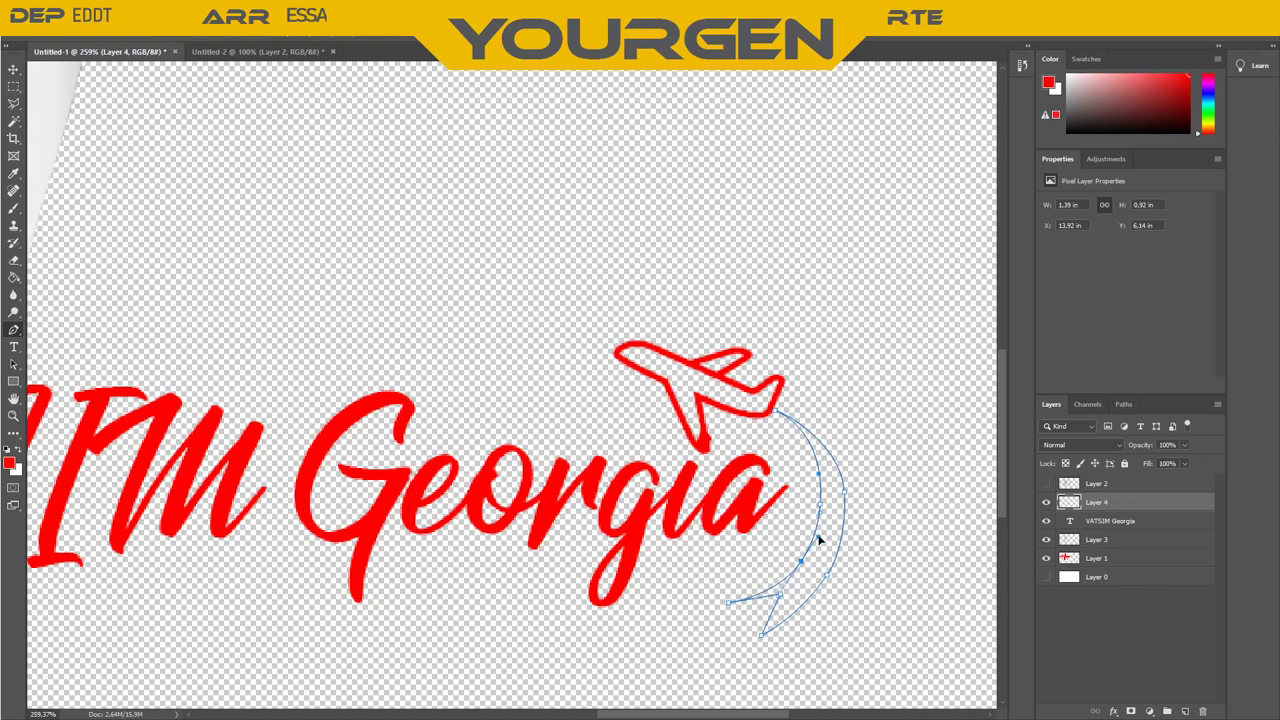
Fine-tune the notch, set the trail's tip on the underside of the airplane's tail, and shift the inner edge anchors outward
{"action": "left_click", "coordinate": [782, 594]}
{"action": "left_click_drag", "start_coordinate": [785, 586], "coordinate": [777, 599]}
{"action": "left_click", "coordinate": [845, 493]}
{"action": "left_click", "coordinate": [770, 413]}
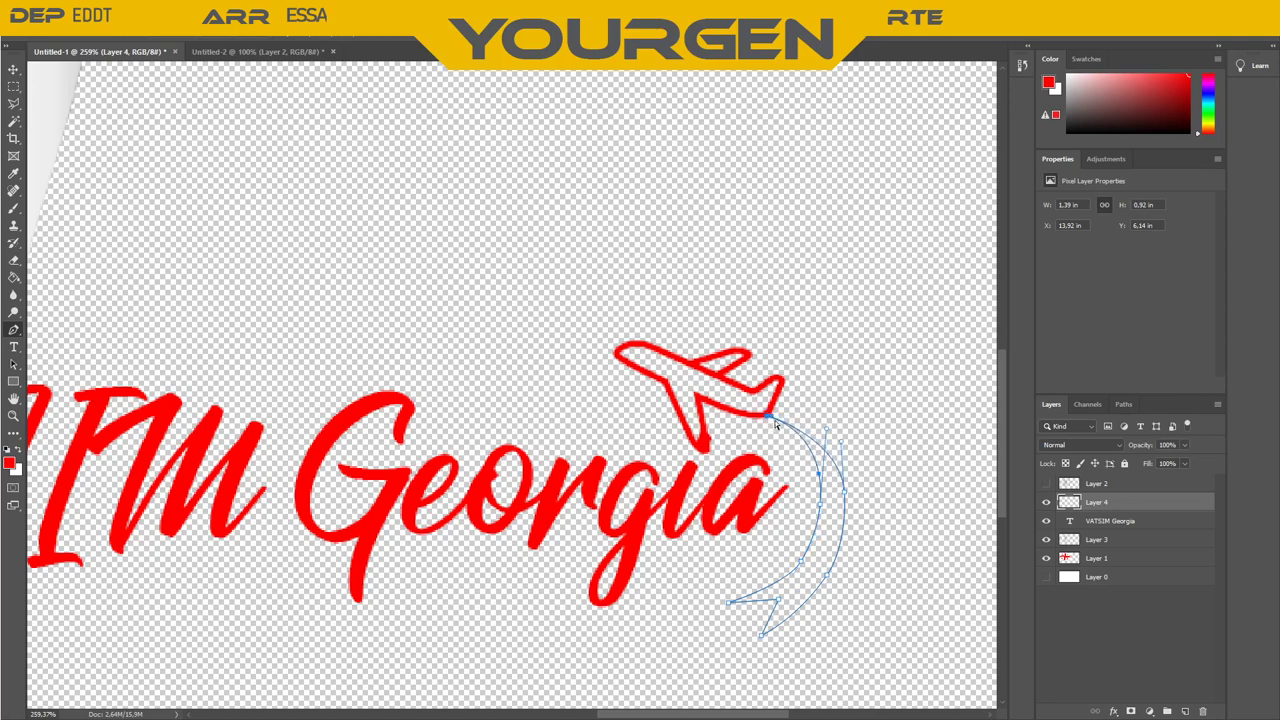
{"action": "left_click", "coordinate": [846, 493]}
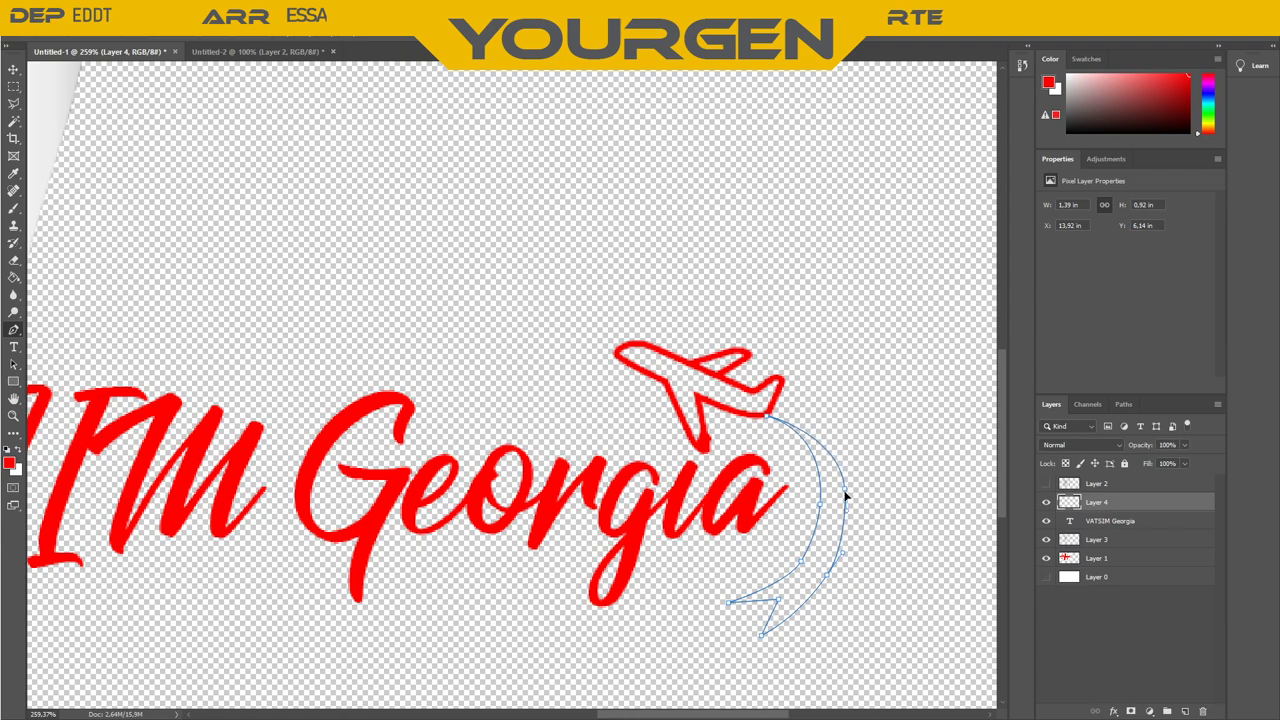
{"action": "left_click_drag", "start_coordinate": [846, 495], "coordinate": [825, 509]}
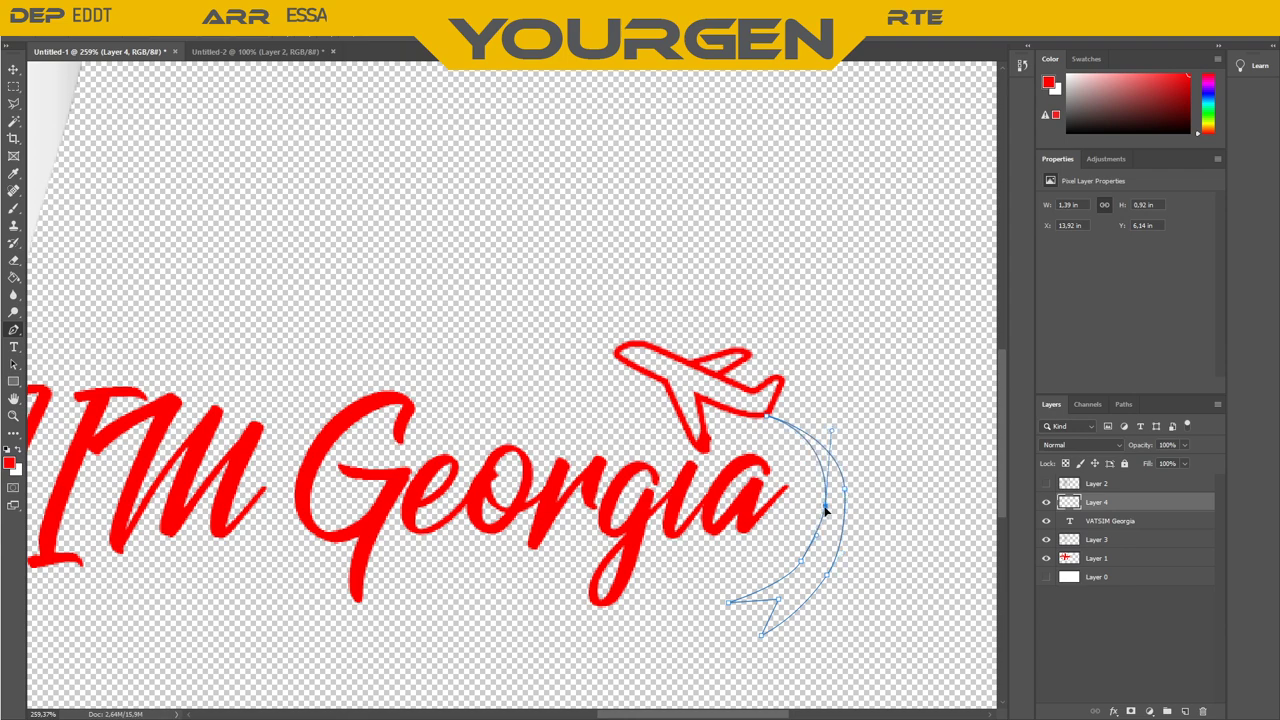
{"action": "left_click_drag", "start_coordinate": [801, 561], "coordinate": [806, 566]}
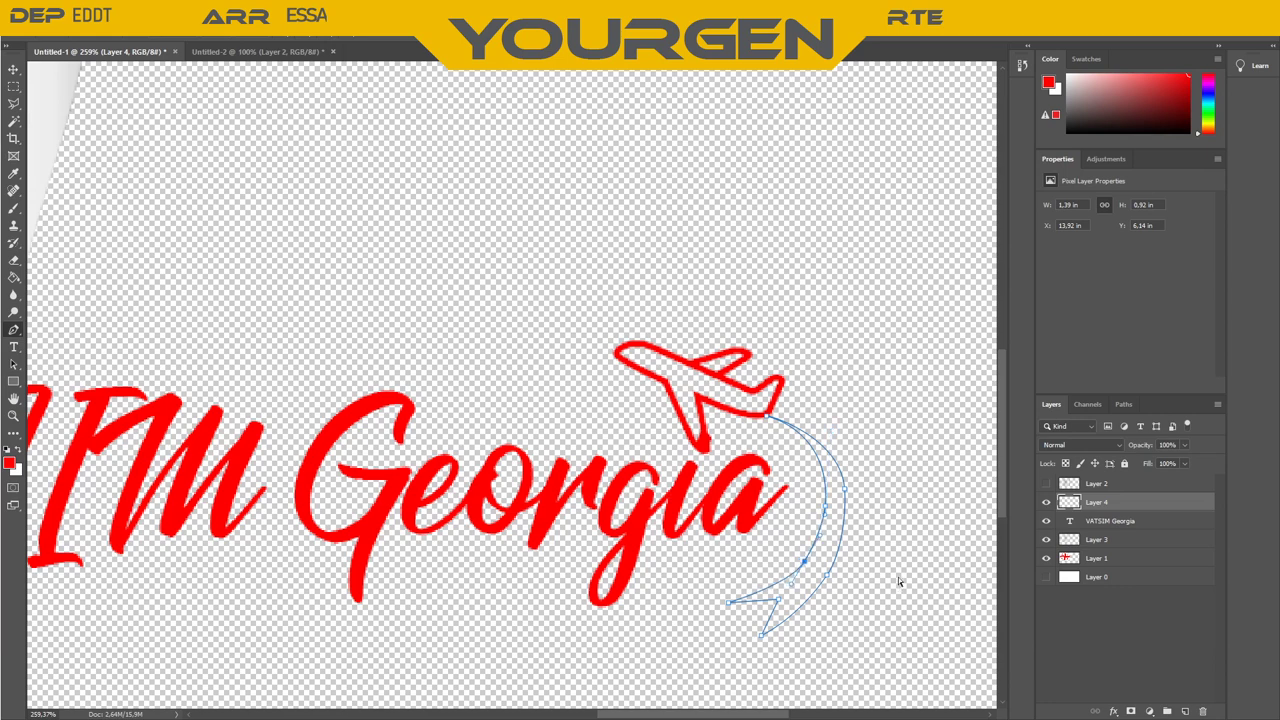
Convert the finished trail path into a selection and move it closer to the final "a", with its tip at the airplane's tail
{"action": "left_click", "coordinate": [845, 490]}
{"action": "key", "text": "i"}
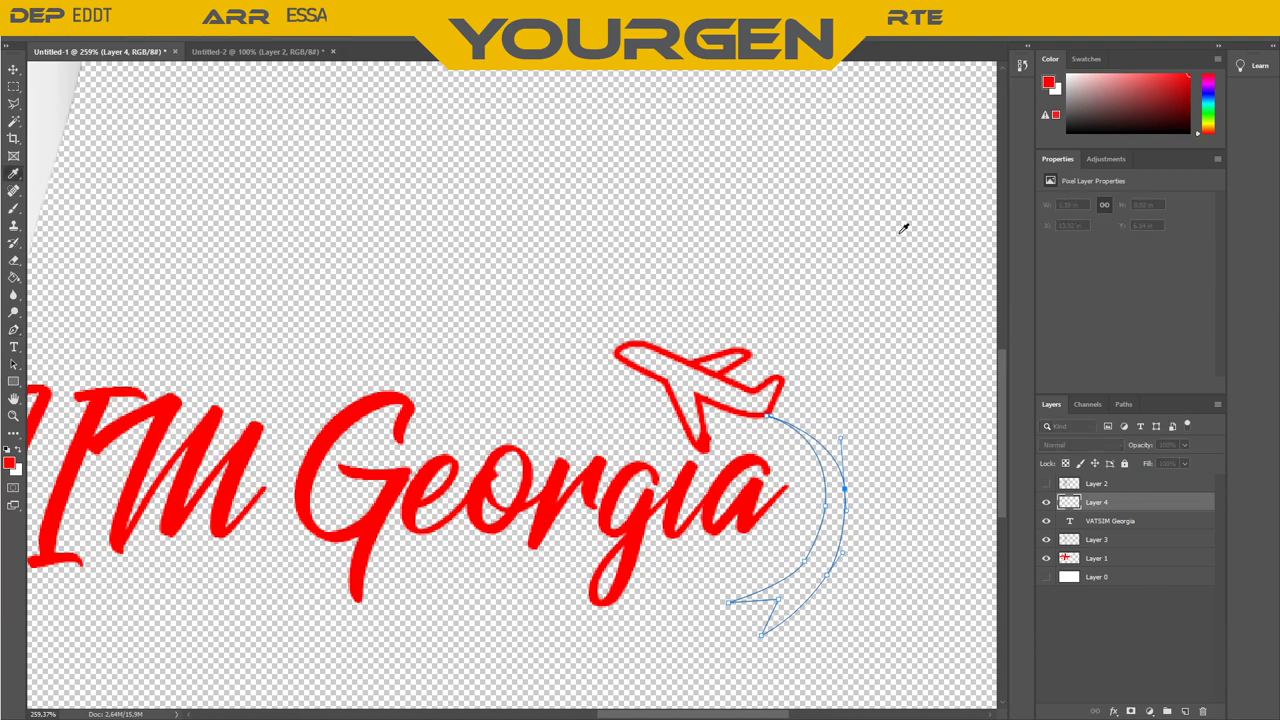
{"action": "key", "text": "p"}
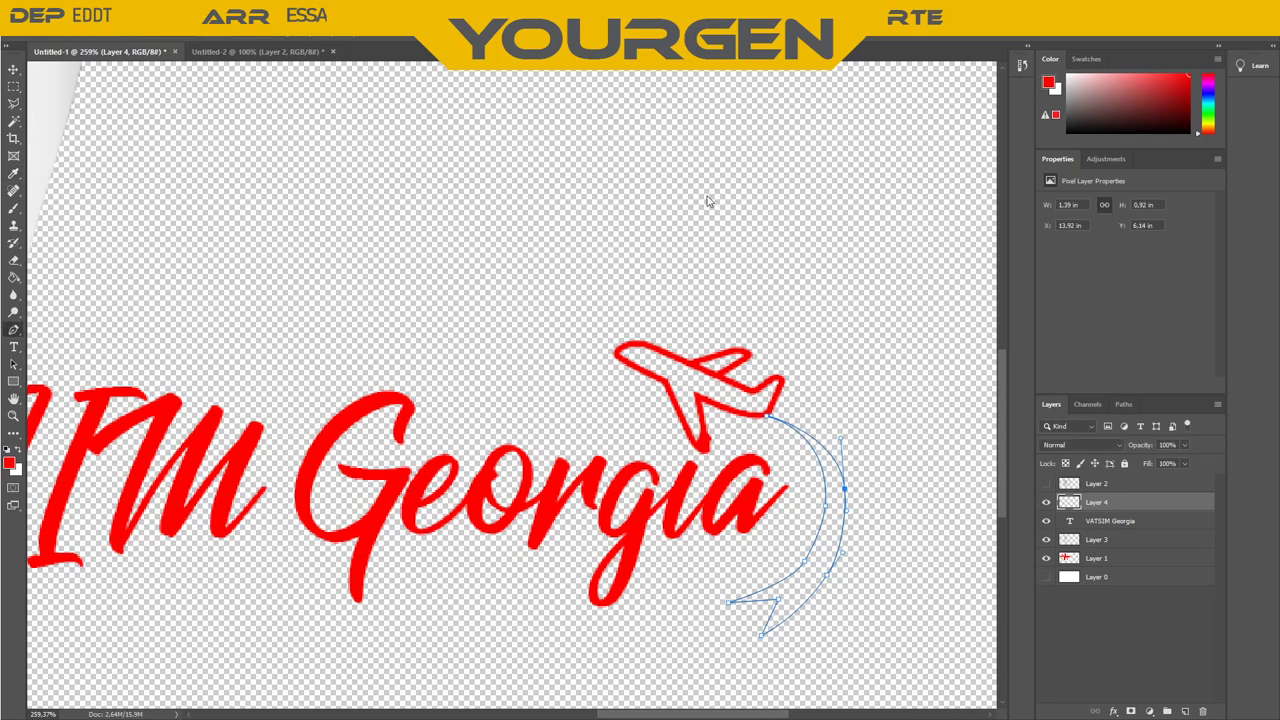
{"action": "key", "text": "ctrl+Return"}
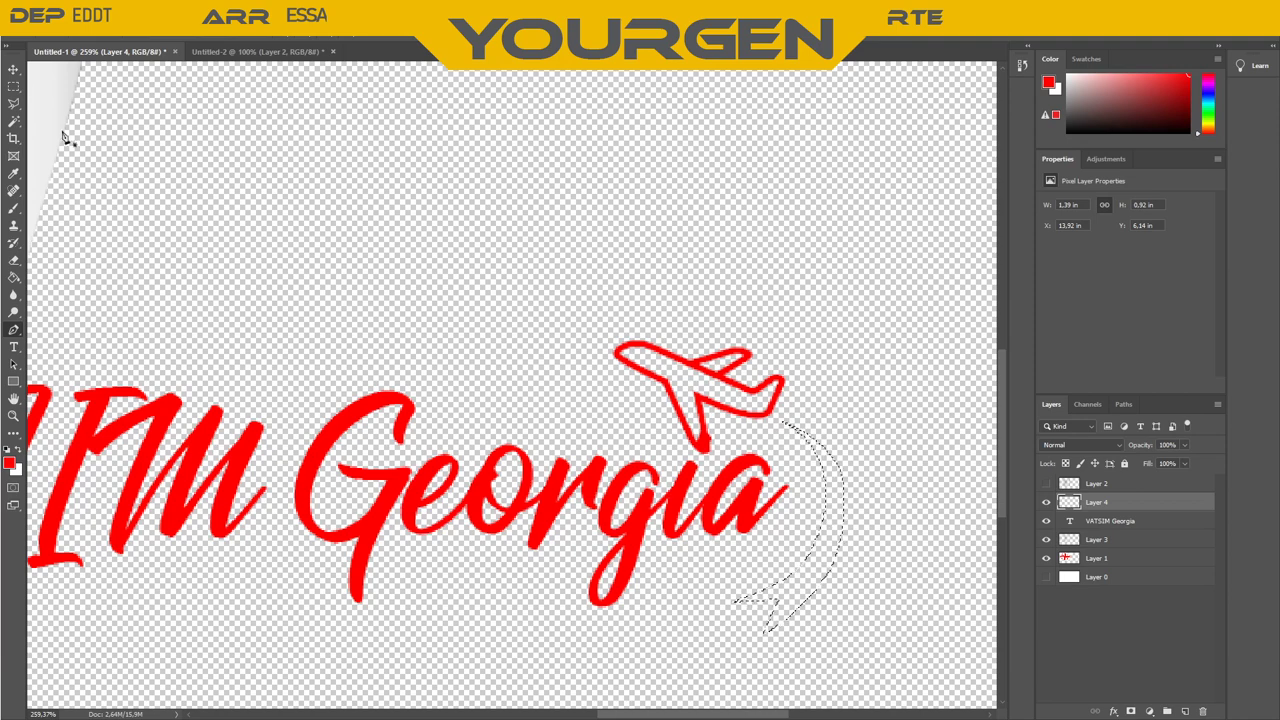
{"action": "key", "text": "m"}
{"action": "mouse_move", "coordinate": [815, 551]}
{"action": "left_mouse_down"}
{"action": "mouse_move", "coordinate": [826, 549]}
{"action": "mouse_move", "coordinate": [811, 548]}
{"action": "left_mouse_up"}
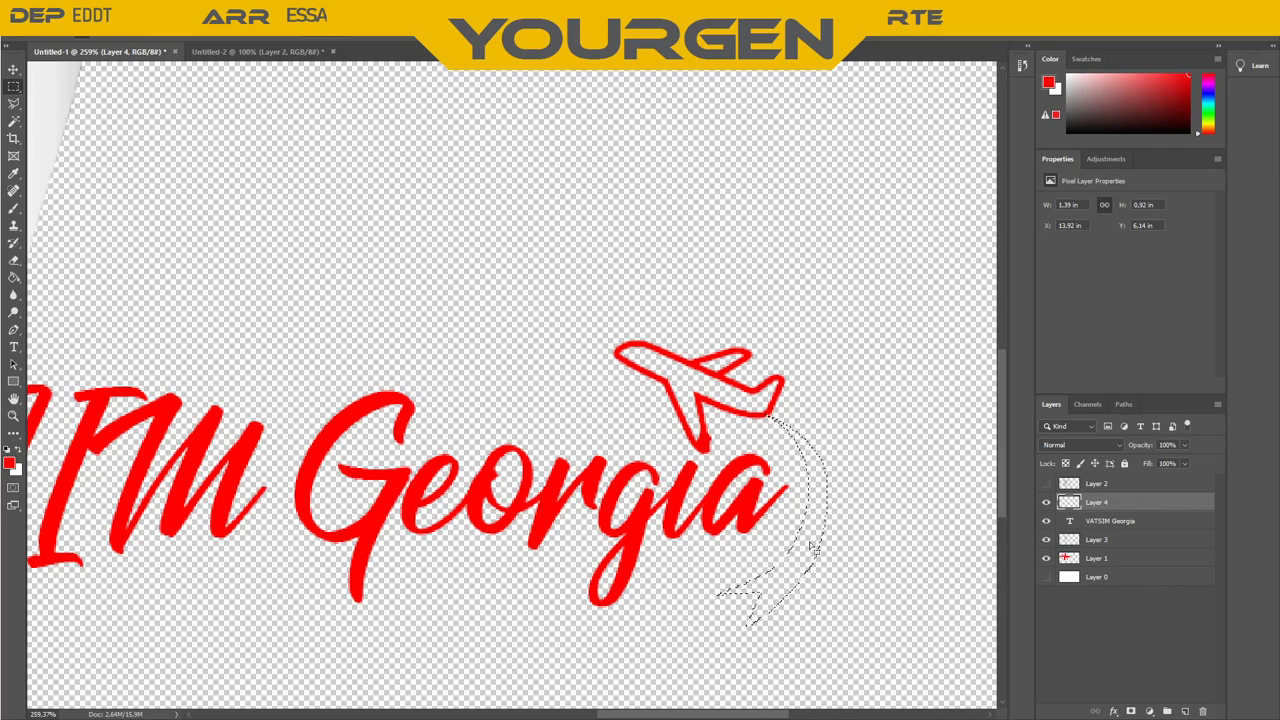
Fill the trail selection with red using the Paint Bucket and deselect it
{"action": "key", "text": "g"}
{"action": "left_click", "coordinate": [812, 548]}
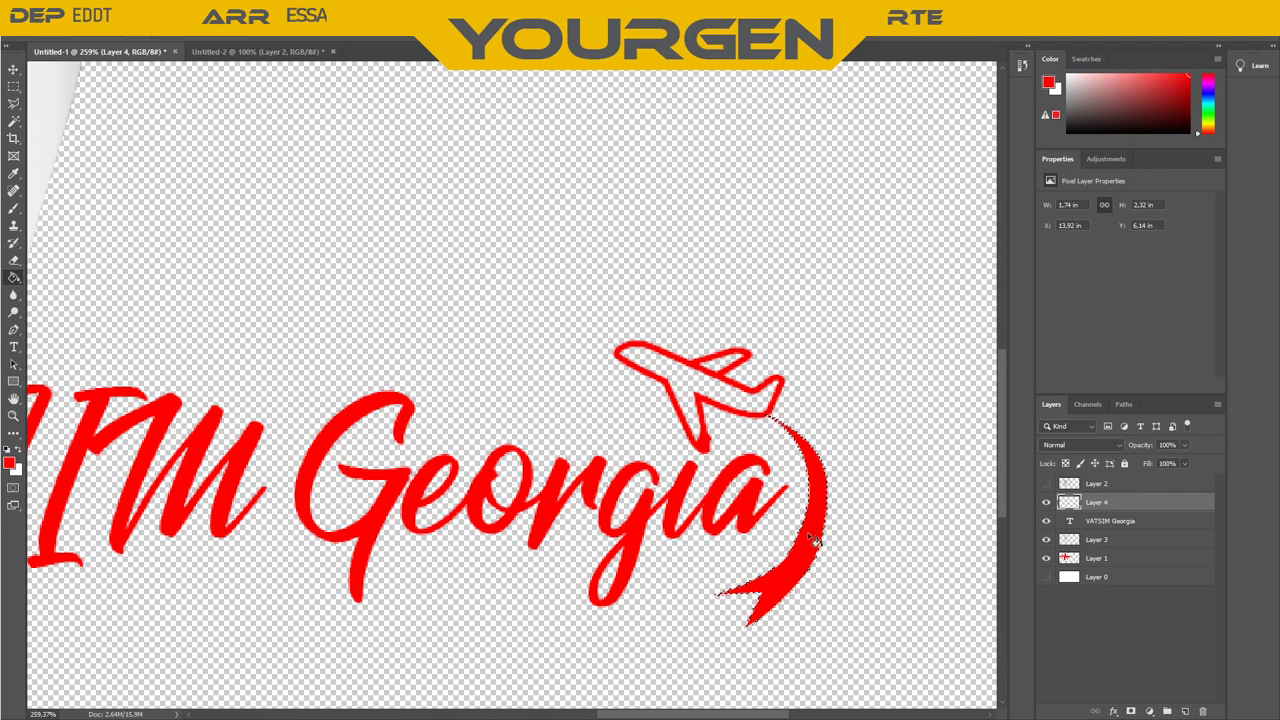
{"action": "left_click", "coordinate": [8, 84]}
{"action": "left_click", "coordinate": [429, 223]}
{"action": "scroll", "coordinate": [440, 253], "scroll_direction": "down", "scroll_amount": 1}
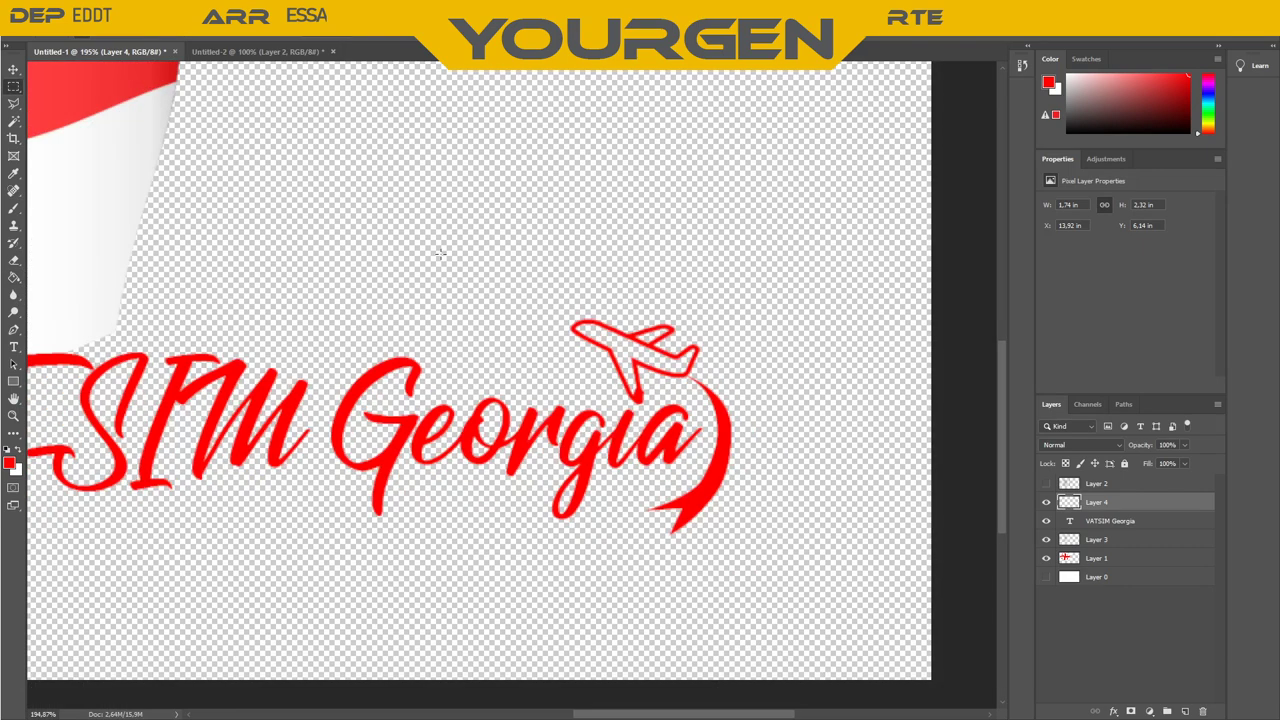
{"action": "scroll", "coordinate": [440, 253], "scroll_direction": "down", "scroll_amount": 1}
{"action": "scroll", "coordinate": [408, 297], "scroll_direction": "down", "scroll_amount": 1}
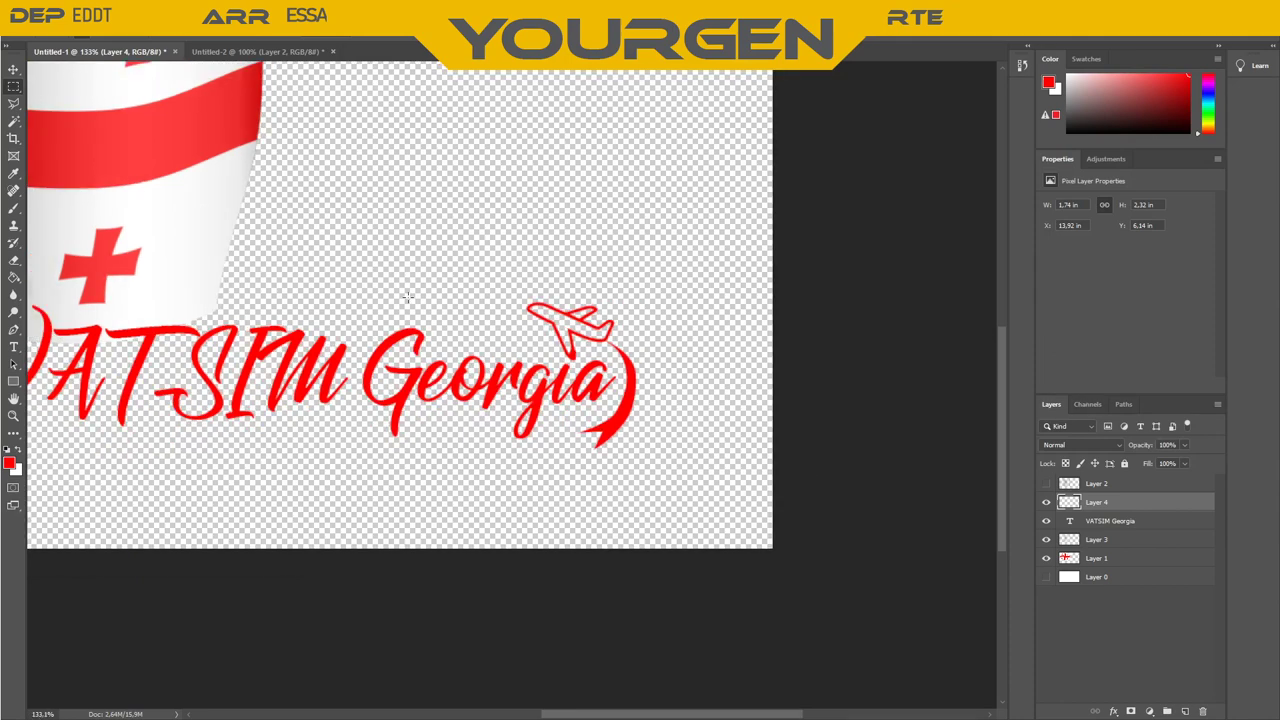
{"action": "scroll", "coordinate": [840, 490], "scroll_direction": "down", "scroll_amount": 1}
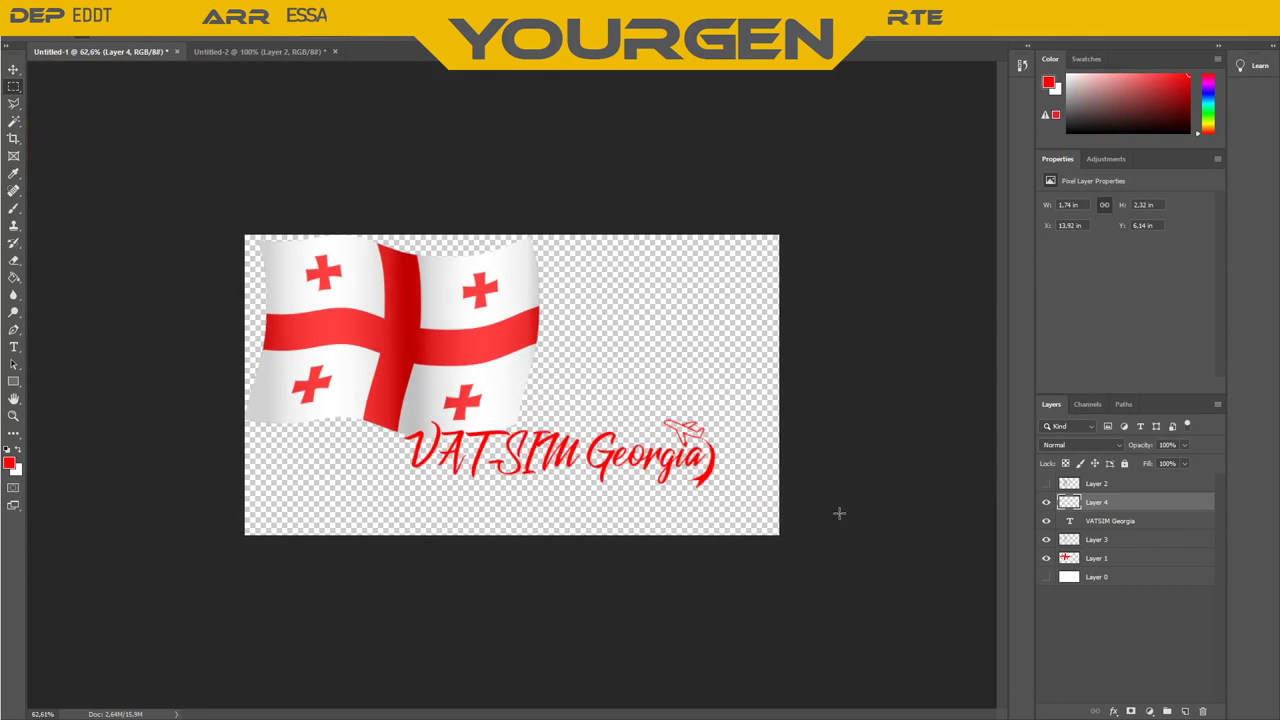
{"action": "scroll", "coordinate": [574, 335], "scroll_direction": "up", "scroll_amount": 2}
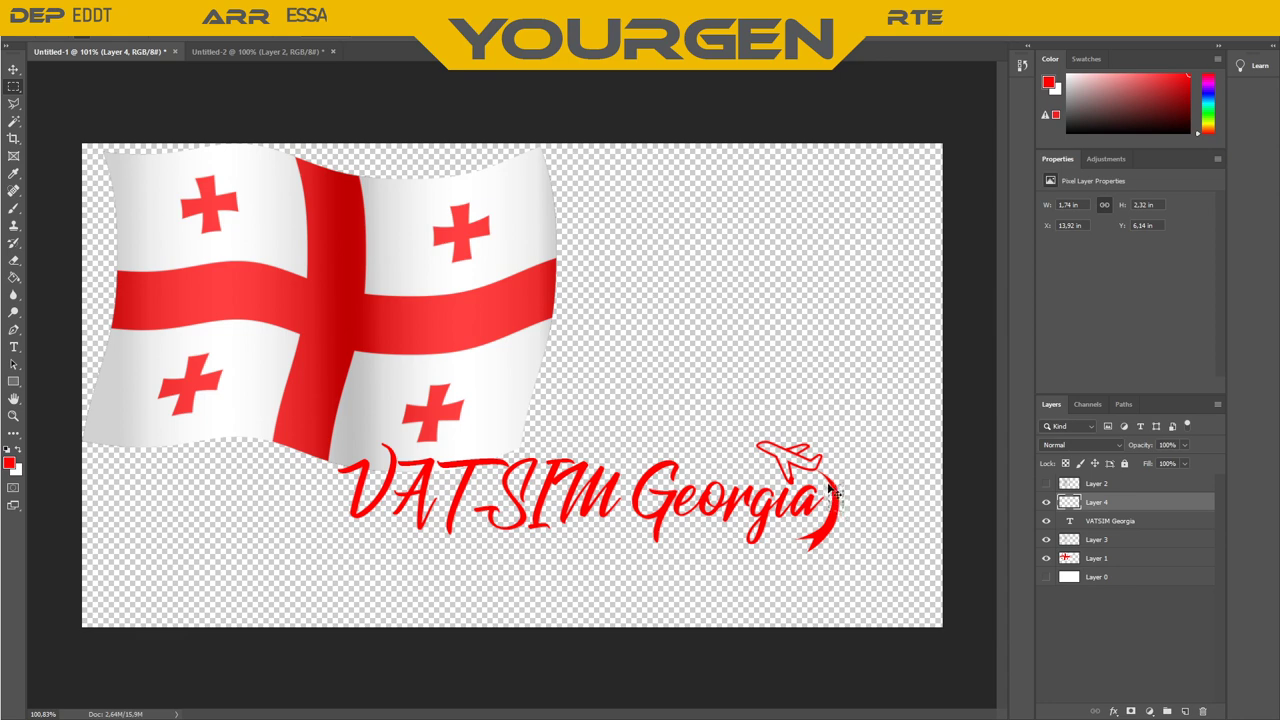
Select the red trail on Layer 4 with the Magic Wand and delete its fill
{"action": "left_click_drag", "start_coordinate": [842, 510], "coordinate": [938, 608]}
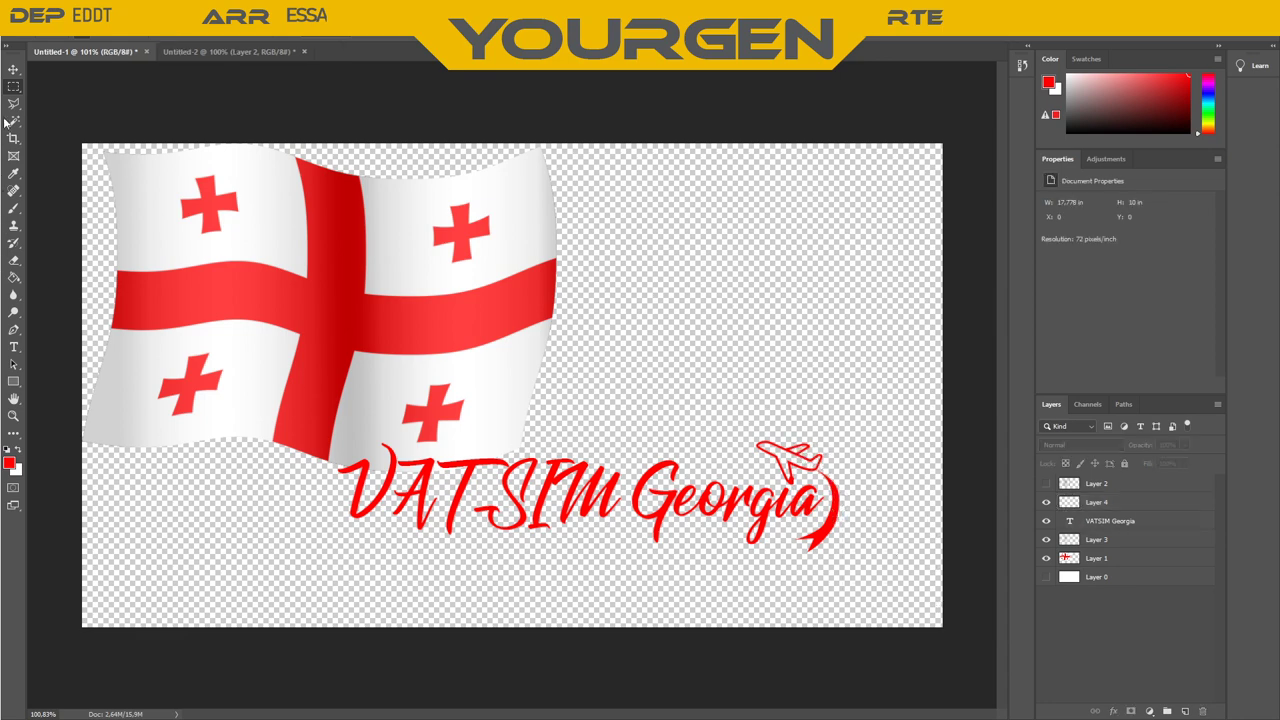
{"action": "key", "text": "w"}
{"action": "left_click", "coordinate": [1134, 502]}
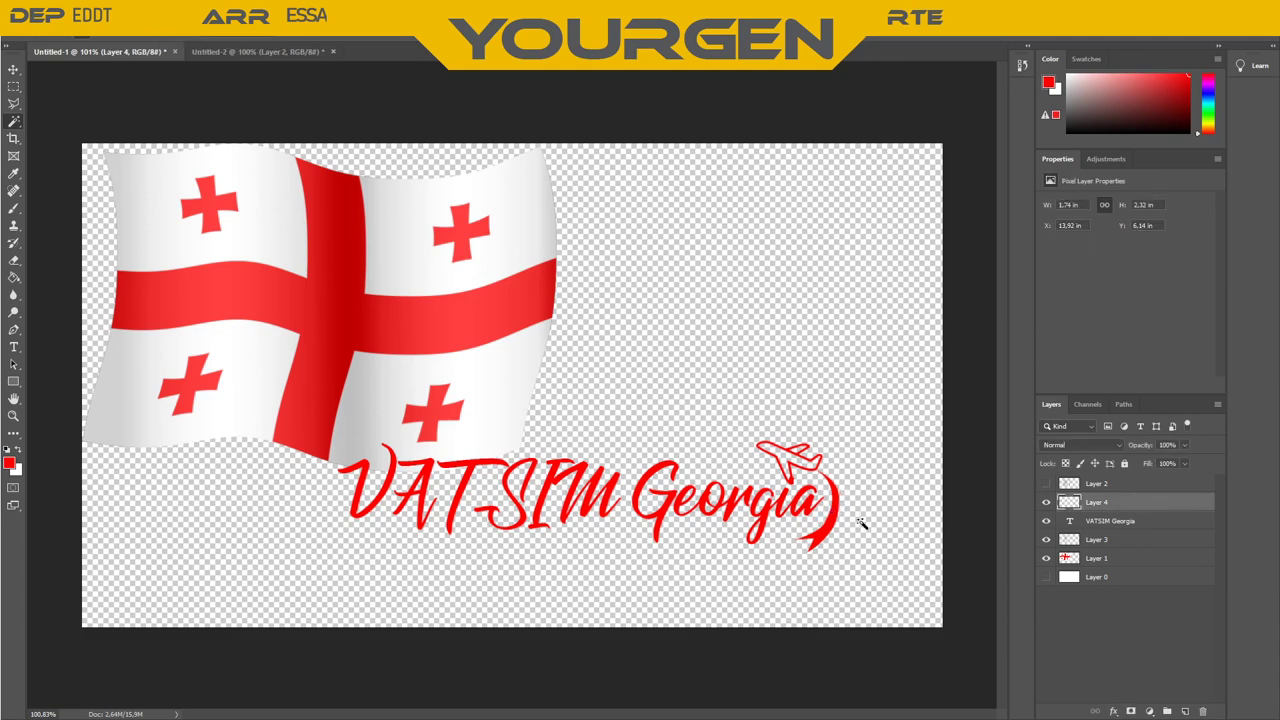
{"action": "left_click", "coordinate": [837, 520]}
{"action": "key", "text": "ctrl+d"}
{"action": "key", "text": "Delete"}
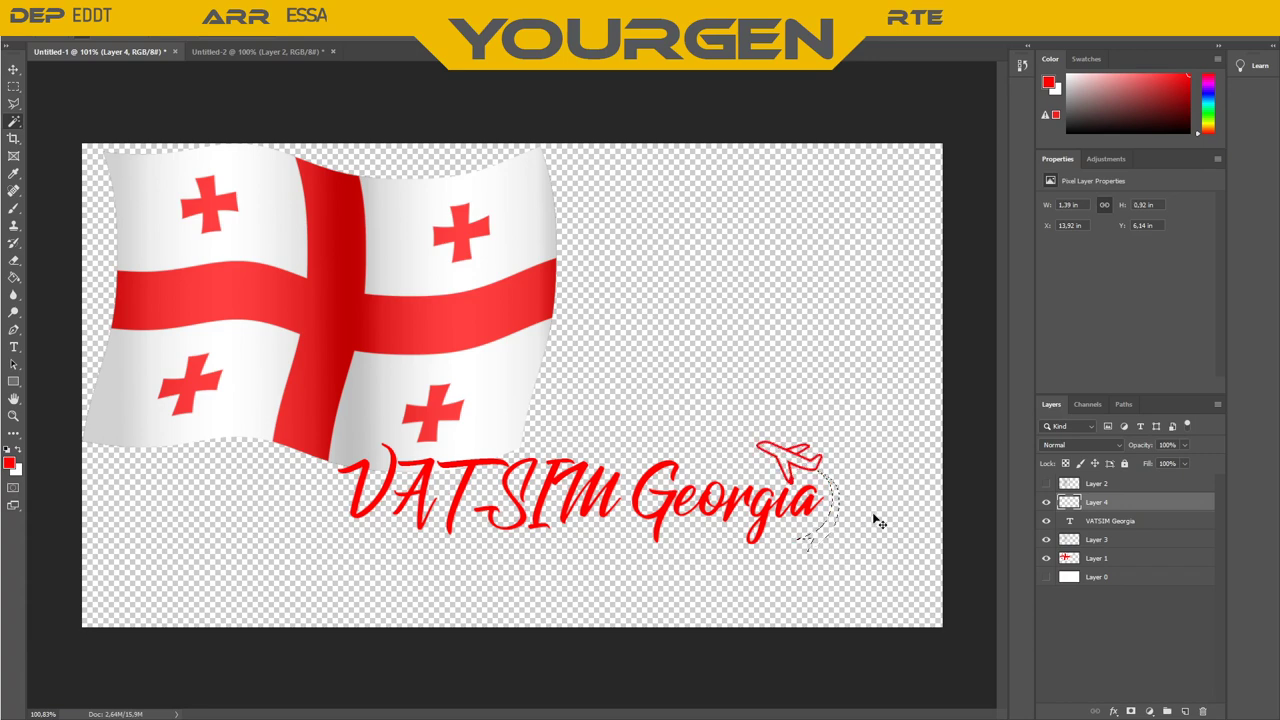
Move the trail selection so its tip meets the underside of the airplane's tail, and fill it with red
{"action": "scroll", "coordinate": [870, 515], "scroll_direction": "up", "scroll_amount": 5}
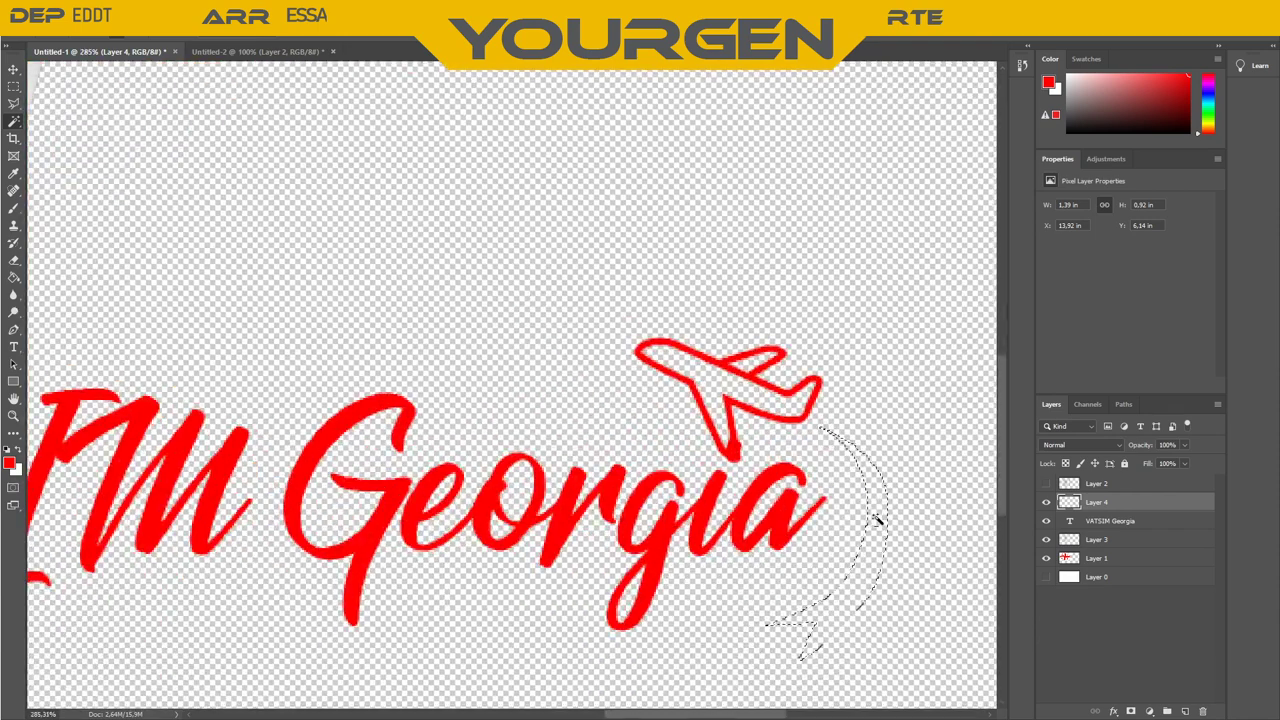
{"action": "left_click_drag", "start_coordinate": [885, 517], "coordinate": [843, 500]}
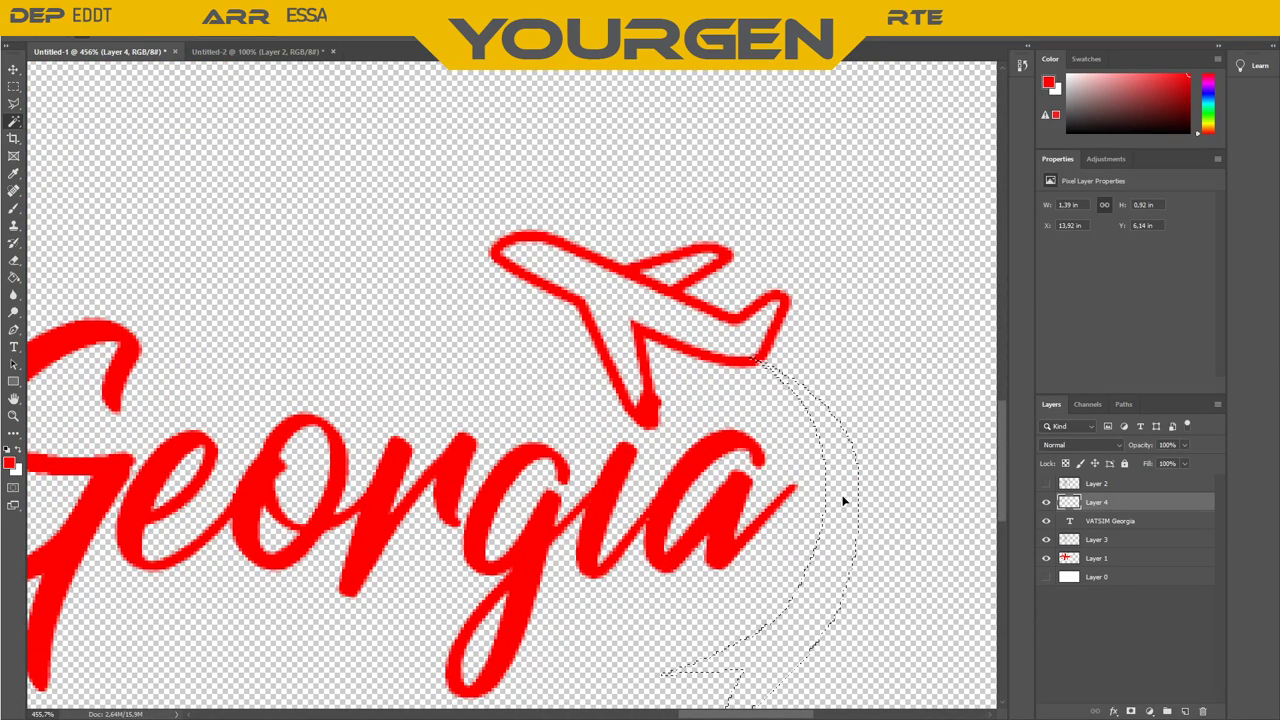
{"action": "key", "text": "g"}
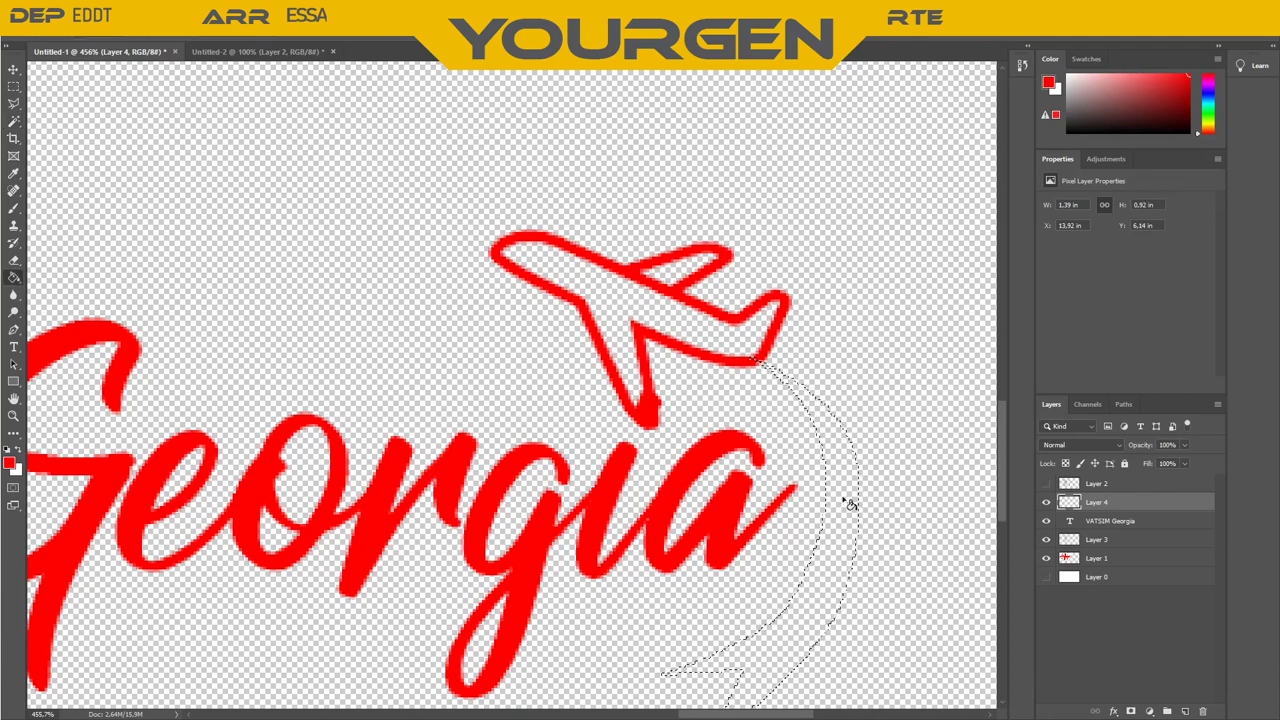
{"action": "left_click", "coordinate": [846, 501]}
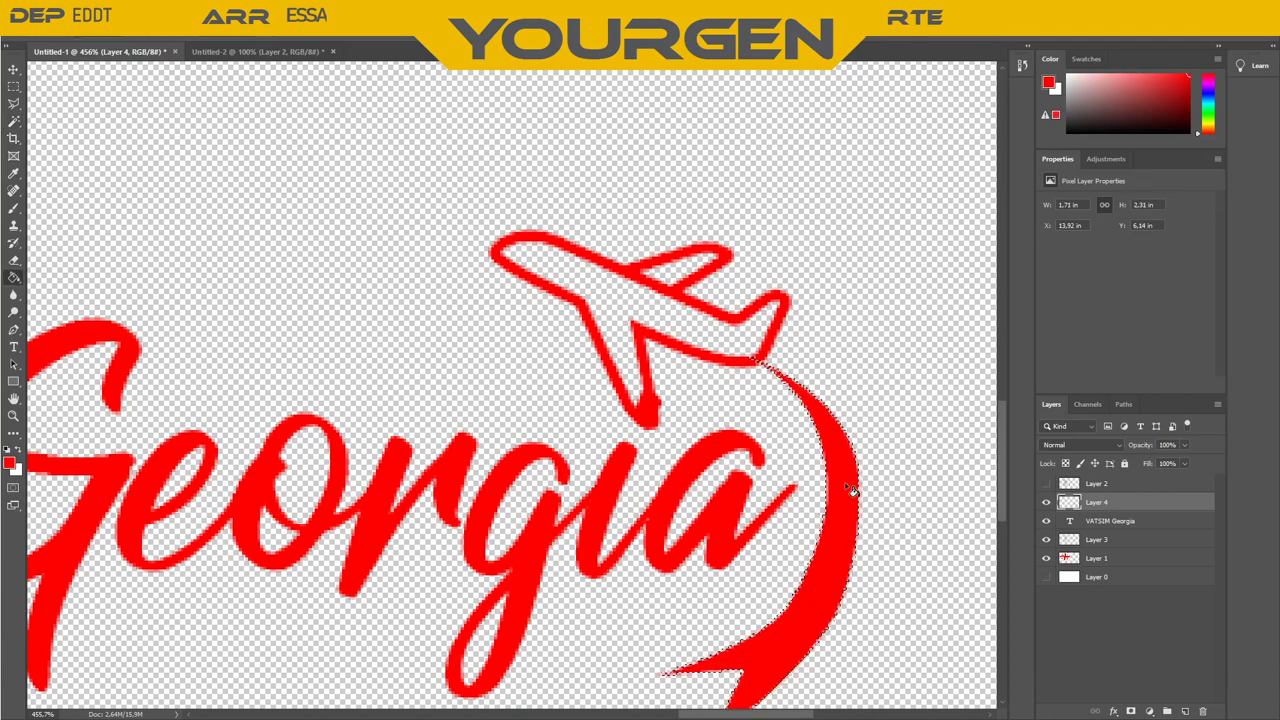
{"action": "scroll", "coordinate": [850, 490], "scroll_direction": "down", "scroll_amount": 5}
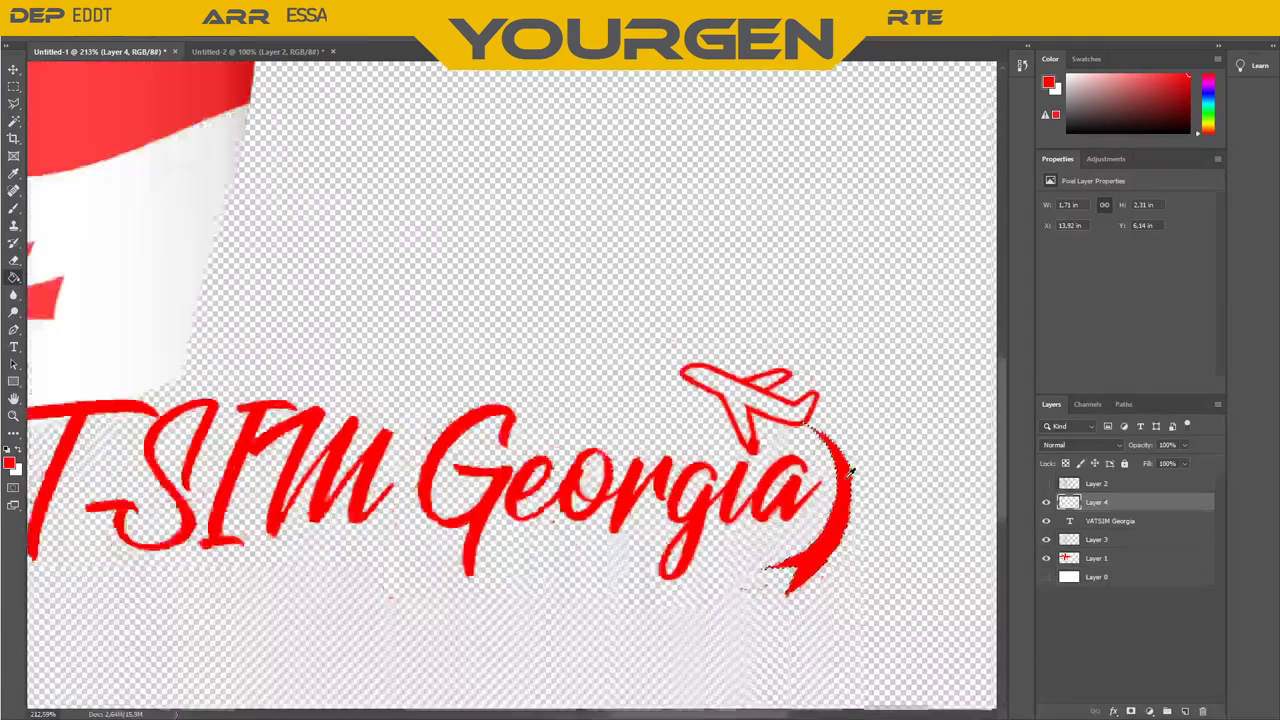
{"action": "scroll", "coordinate": [848, 471], "scroll_direction": "down", "scroll_amount": 2}
{"action": "scroll", "coordinate": [846, 460], "scroll_direction": "up", "scroll_amount": 2}
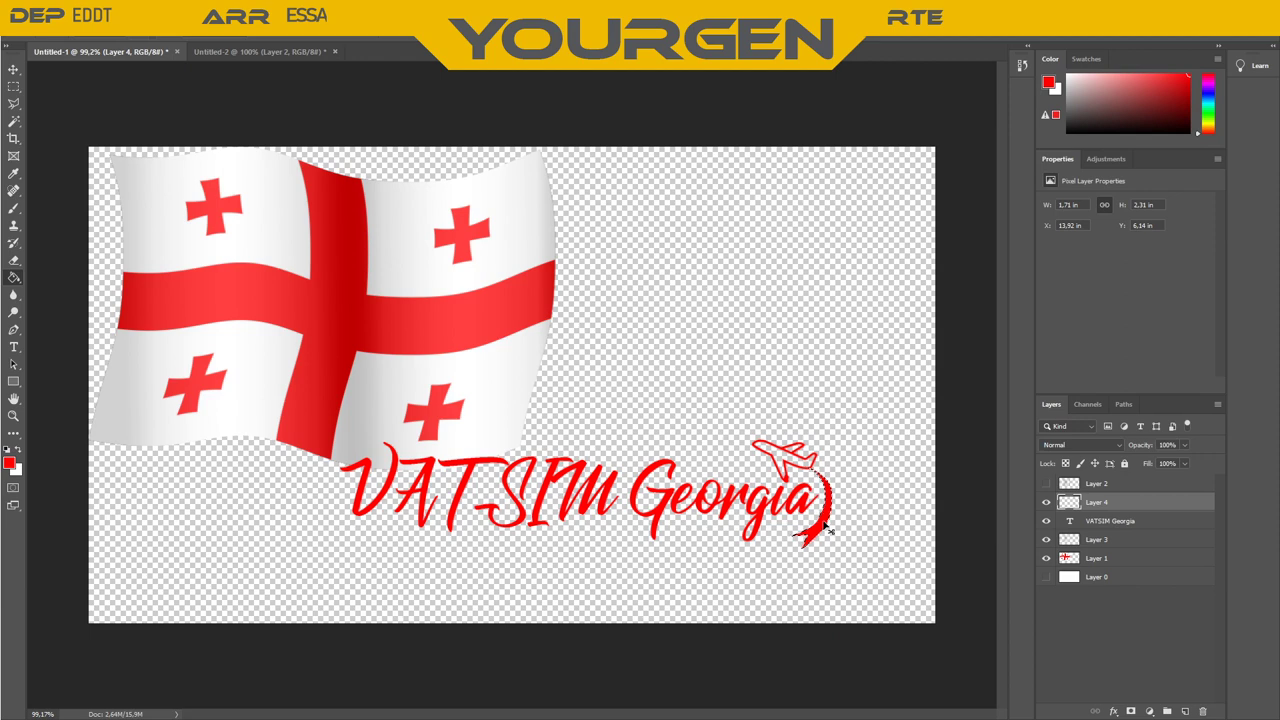
{"action": "left_click_drag", "start_coordinate": [828, 530], "coordinate": [846, 541]}
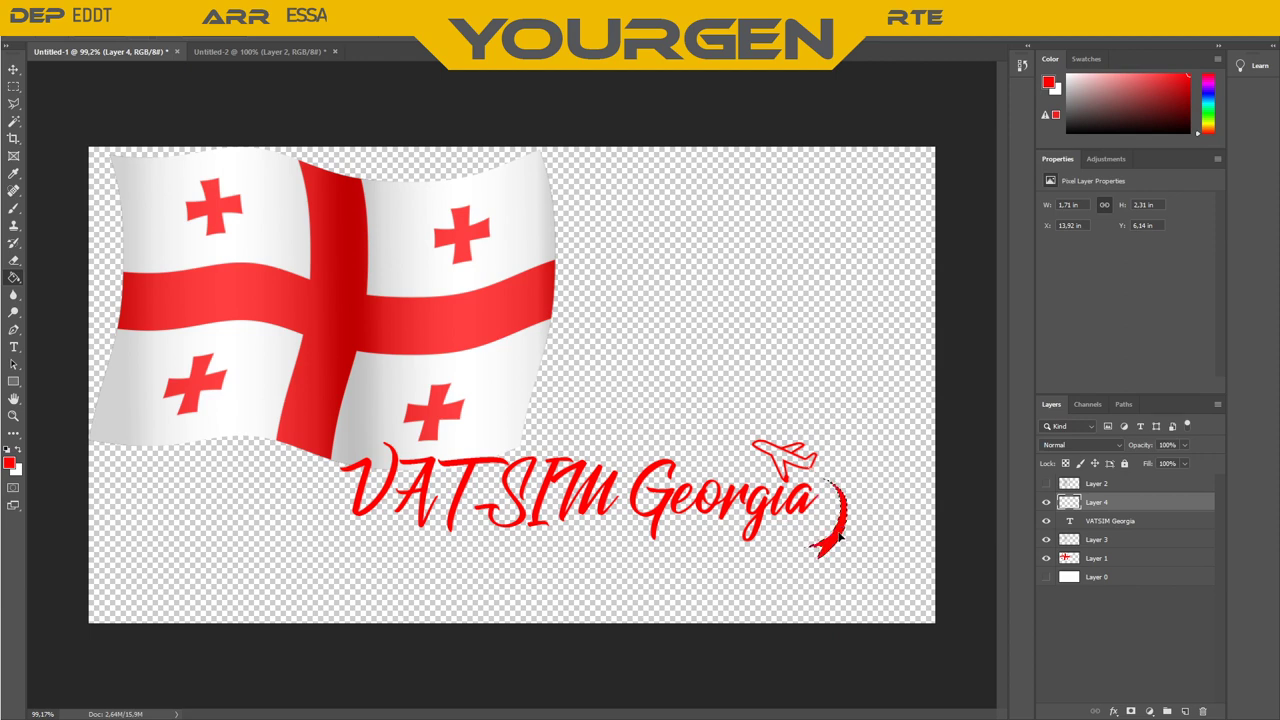
{"action": "key", "text": "ctrl+z"}
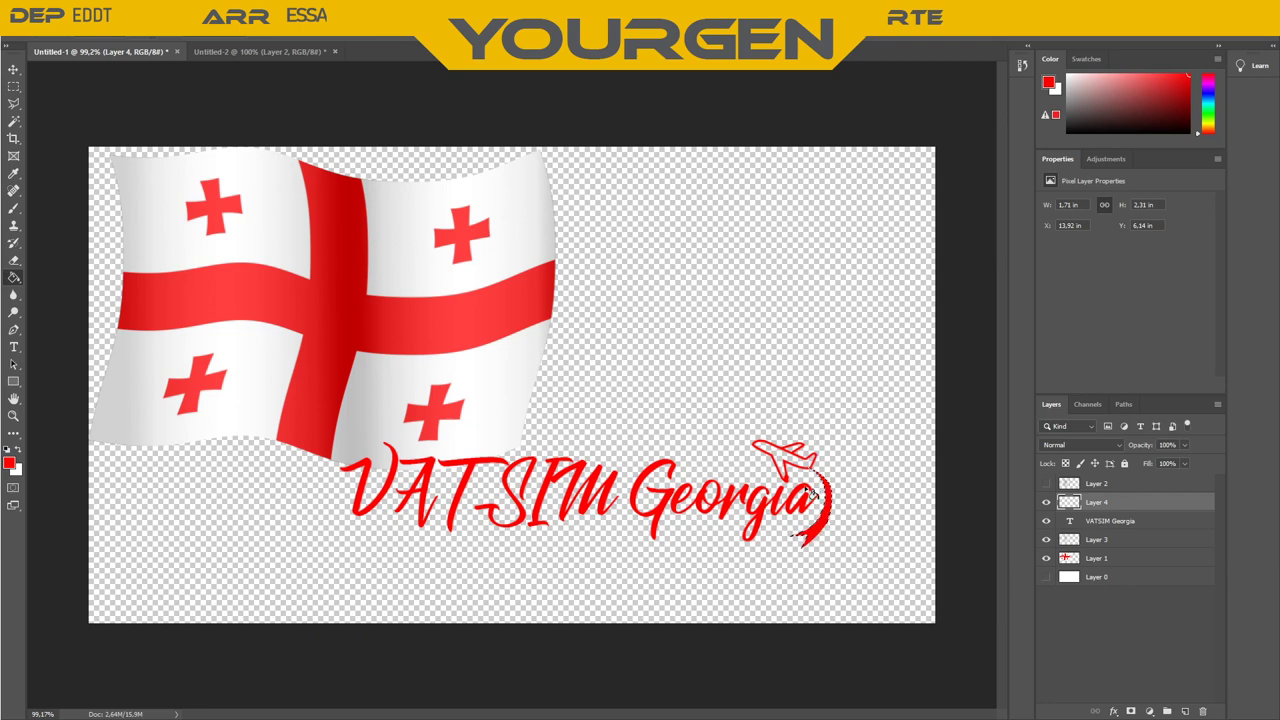
Select the airplane outline together with its trail using the Magic Wand
{"action": "left_click", "coordinate": [13, 121]}
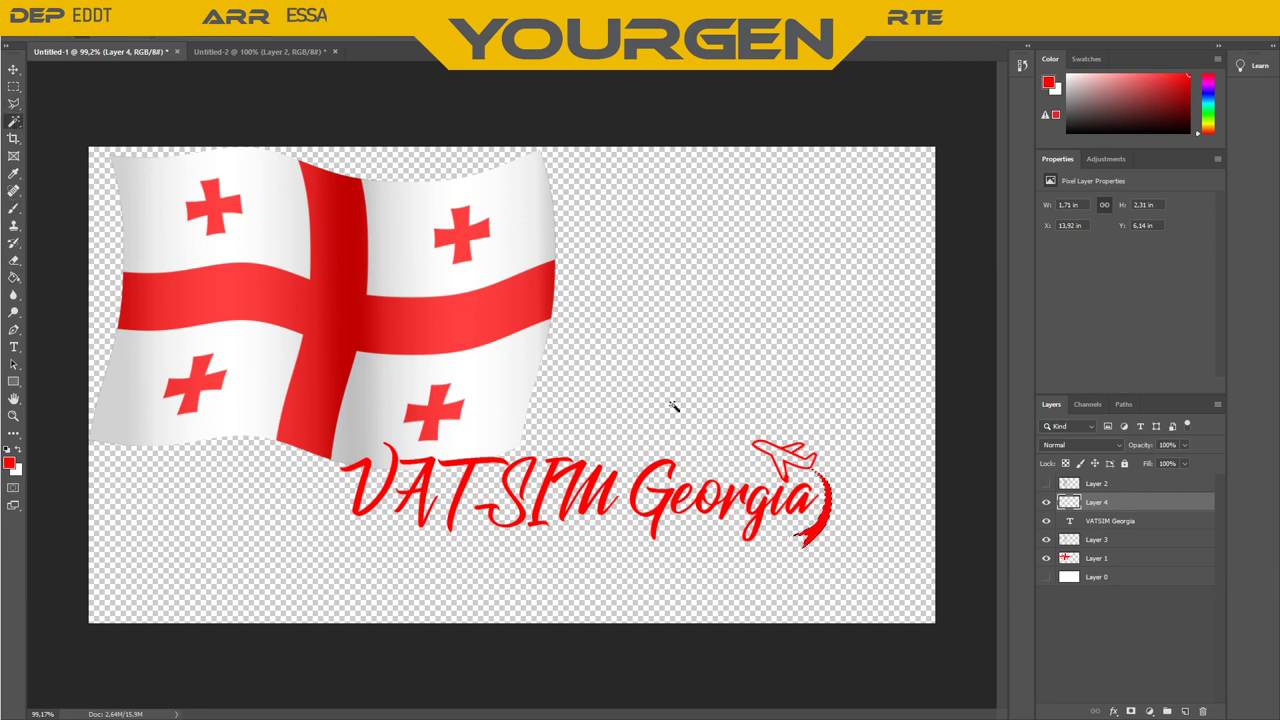
{"action": "scroll", "coordinate": [680, 410], "scroll_direction": "up", "scroll_amount": 3}
{"action": "scroll", "coordinate": [787, 452], "scroll_direction": "up", "scroll_amount": 2}
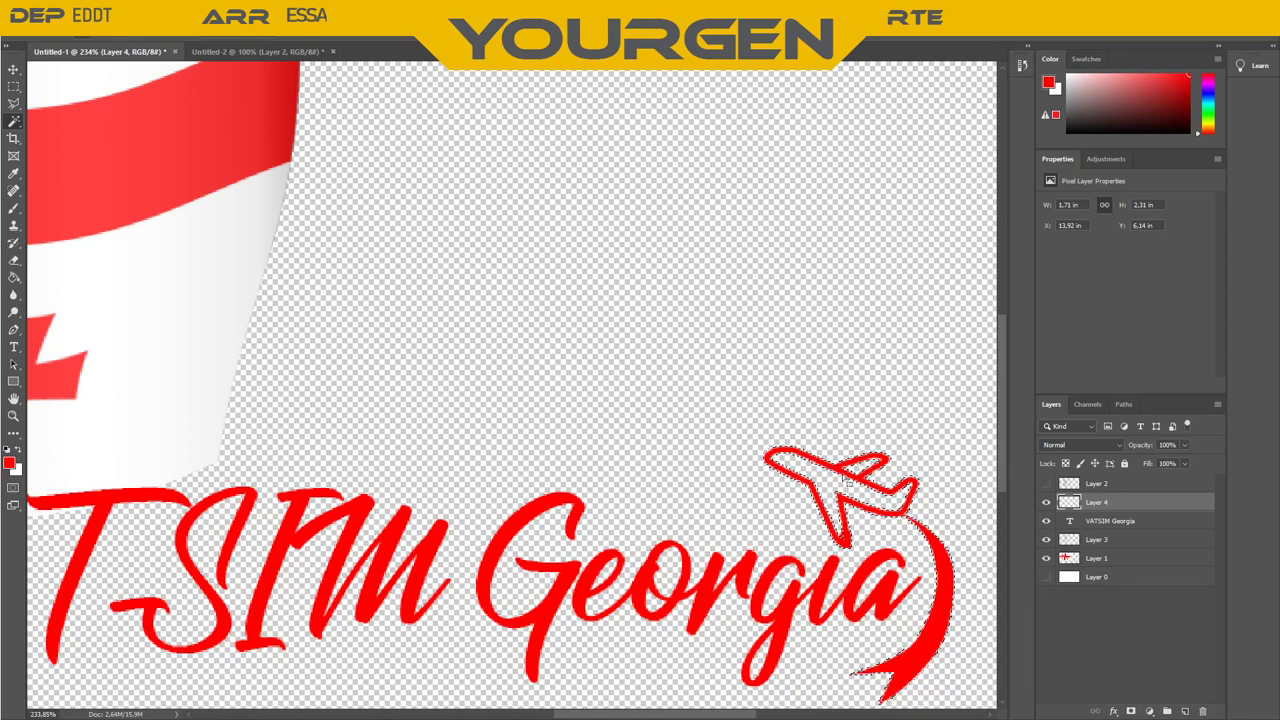
{"action": "key", "text": "g"}
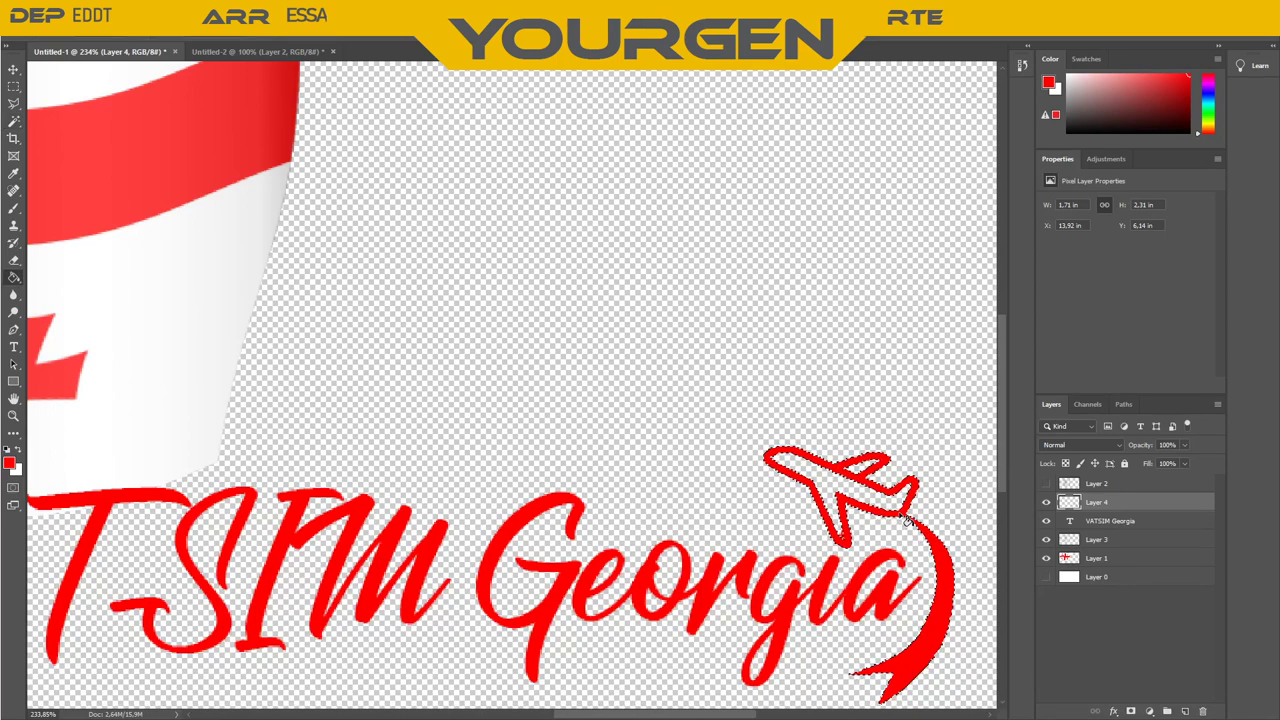
{"action": "key", "text": "ctrl+d"}
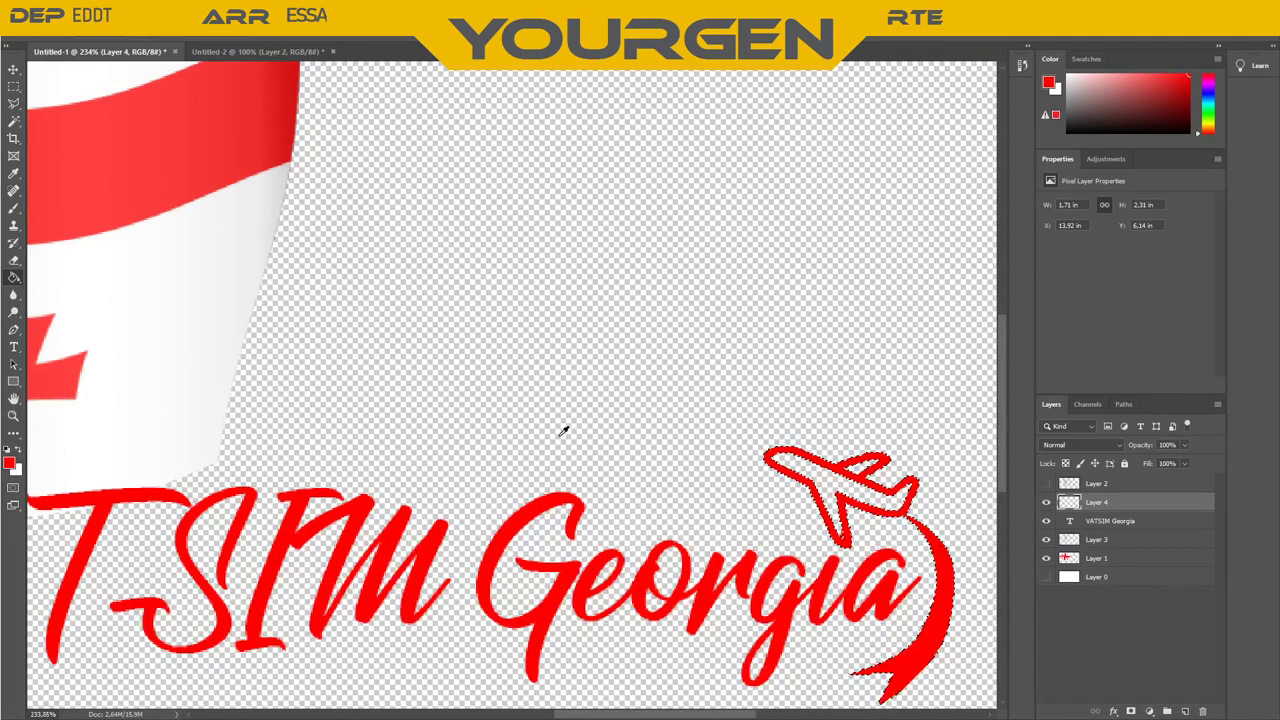
{"action": "scroll", "coordinate": [563, 430], "scroll_direction": "down", "scroll_amount": 5}
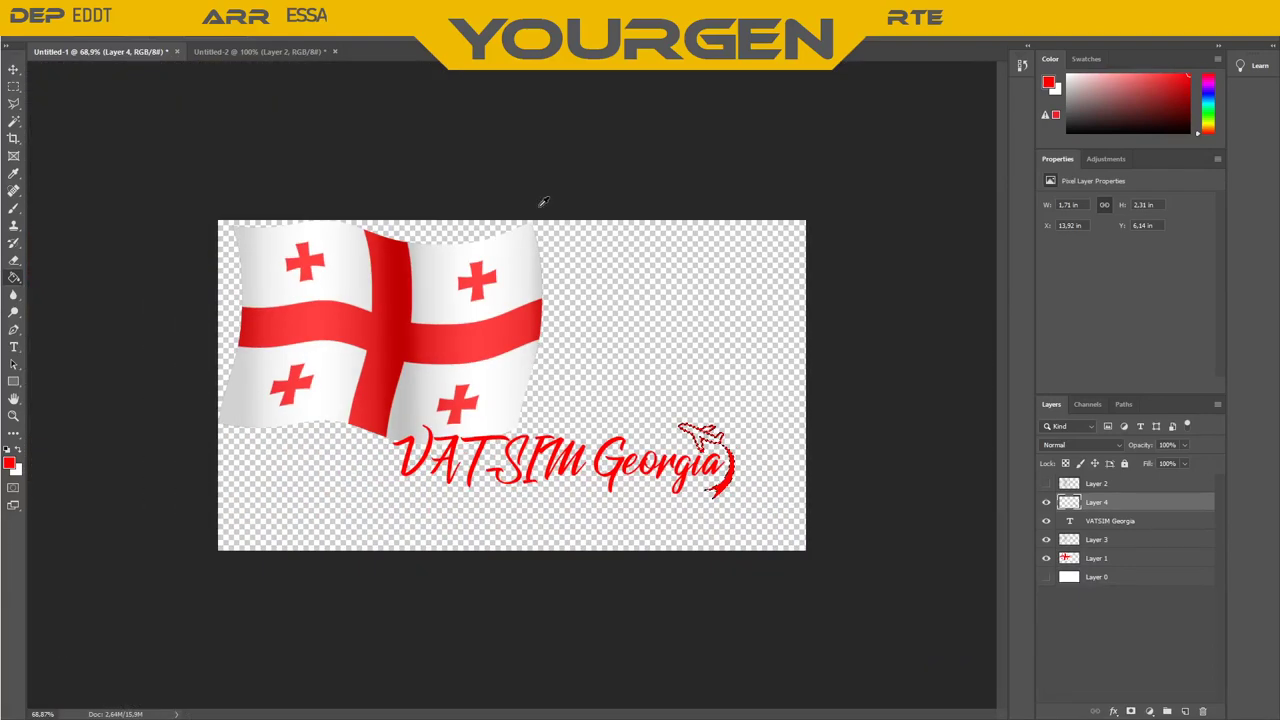
{"action": "scroll", "coordinate": [430, 200], "scroll_direction": "up", "scroll_amount": 1}
{"action": "scroll", "coordinate": [740, 445], "scroll_direction": "down", "scroll_amount": 3}
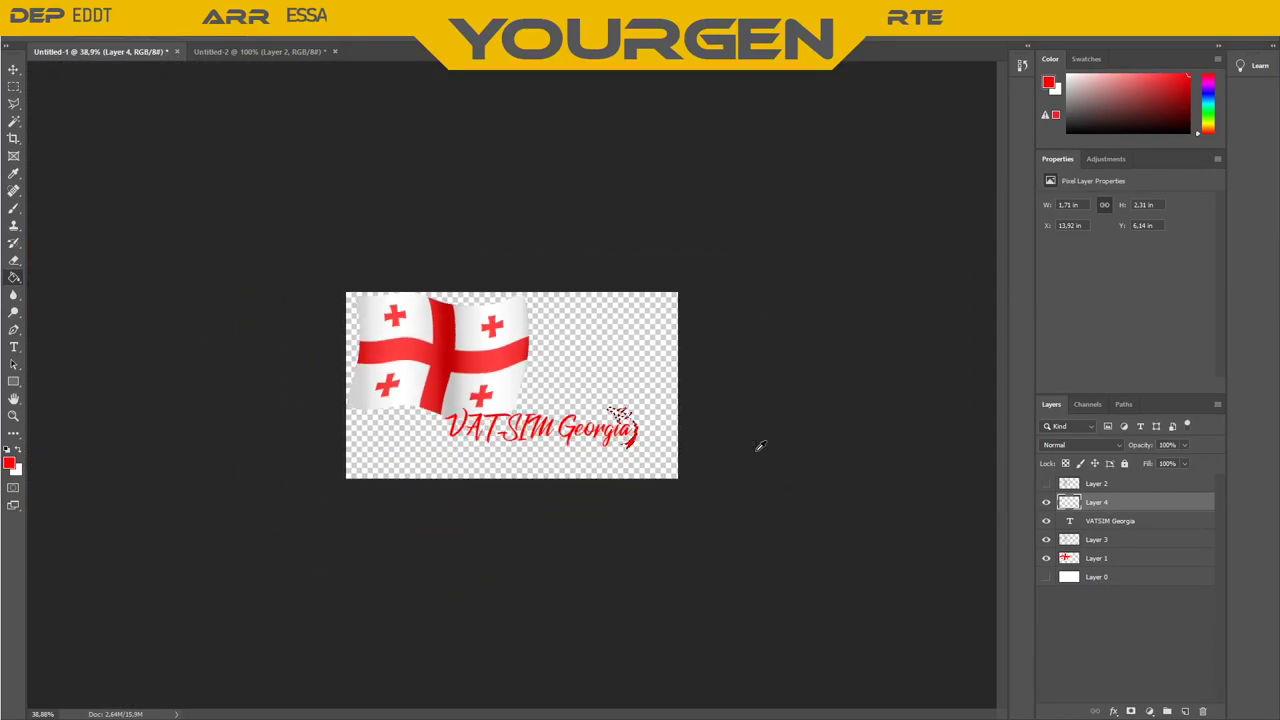
{"action": "scroll", "coordinate": [260, 316], "scroll_direction": "up", "scroll_amount": 3}
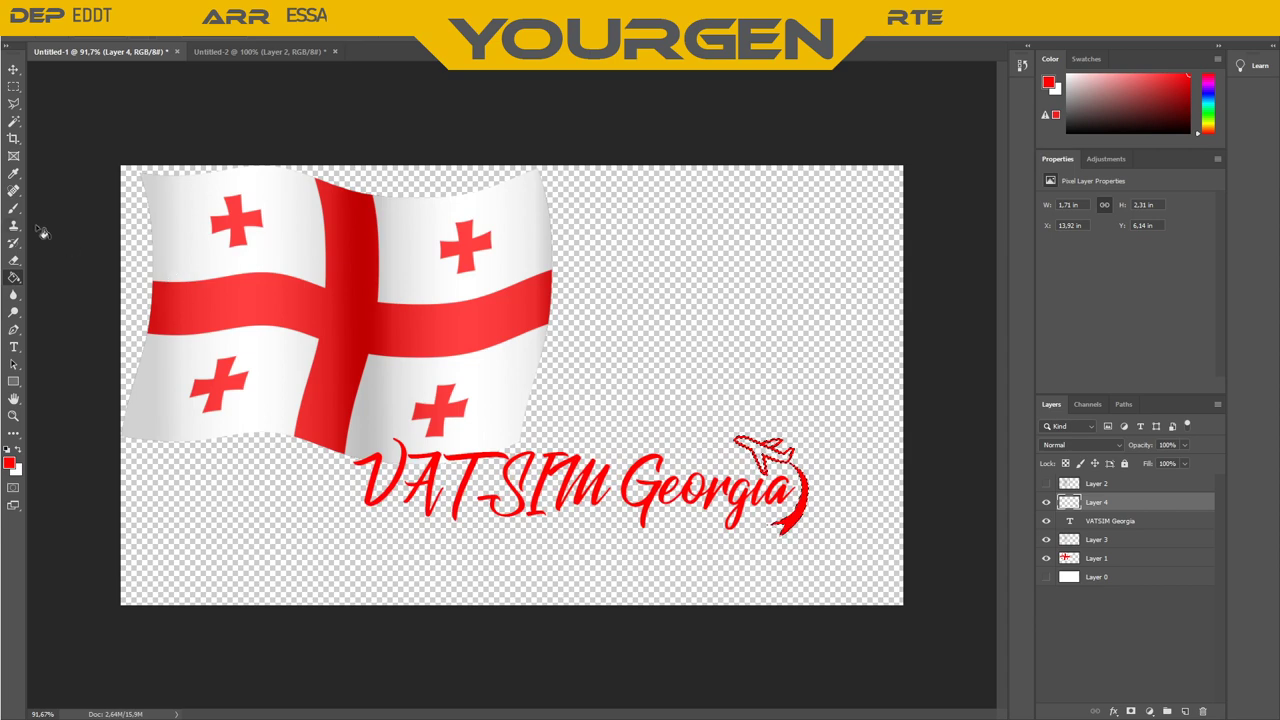
Select the flag's large central cross and the four small crosses on Layer 1 with the Magic Wand
{"action": "left_click", "coordinate": [1110, 558]}
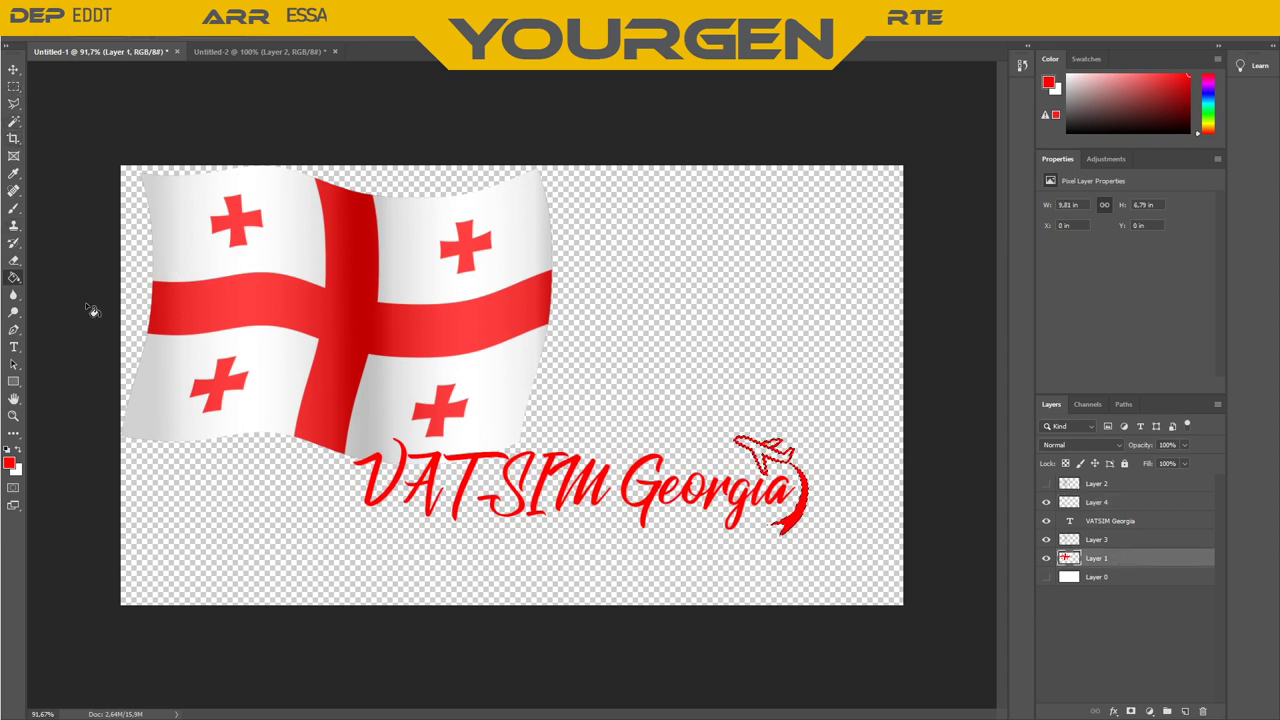
{"action": "left_click", "coordinate": [12, 122]}
{"action": "left_click", "coordinate": [363, 326]}
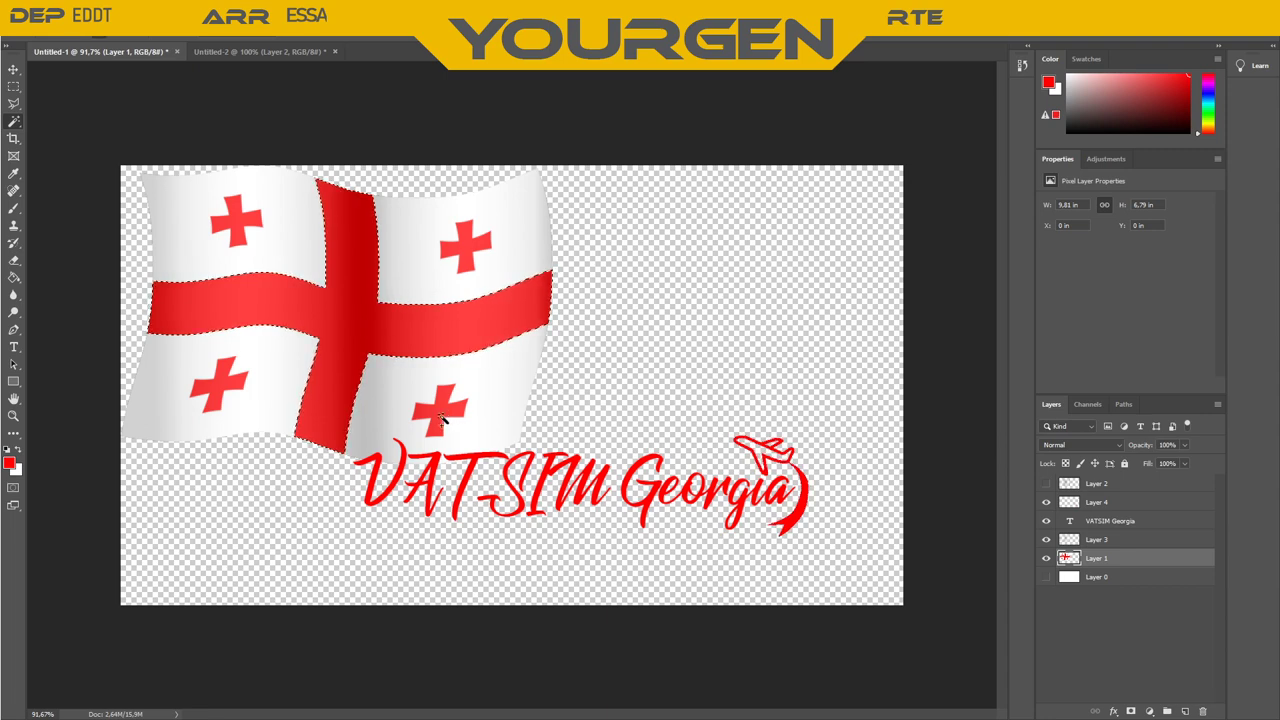
{"action": "left_click", "coordinate": [212, 392], "text": "shift"}
{"action": "left_click", "coordinate": [237, 222], "text": "shift"}
{"action": "key", "text": "g"}
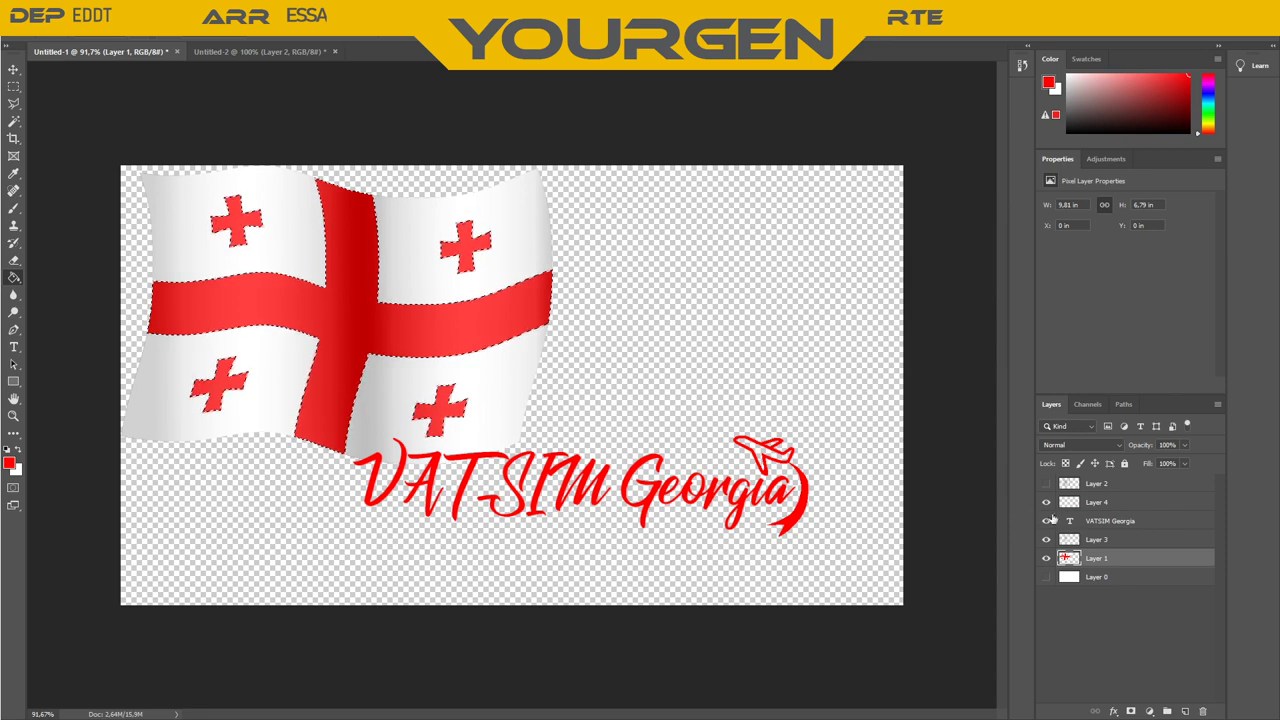
Move Layer 4 directly above Layer 1 and fill the selected flag crosses with red on Layer 4
{"action": "left_click", "coordinate": [1121, 506]}
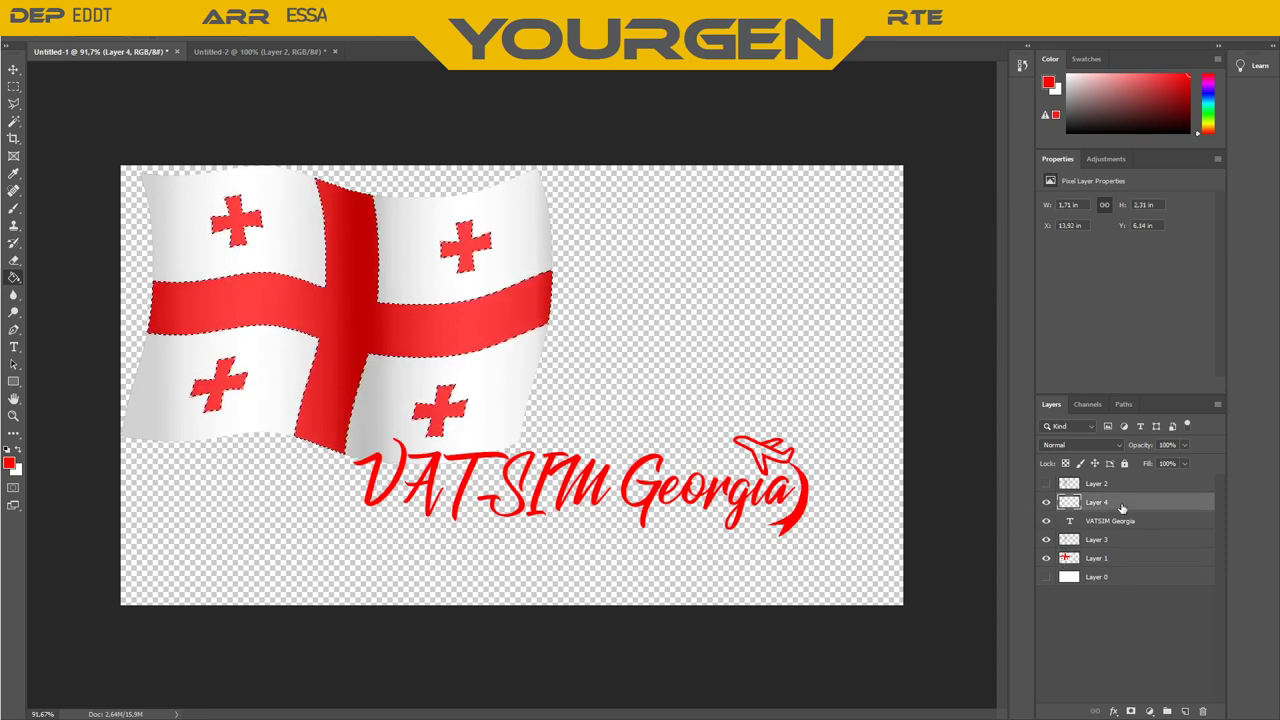
{"action": "left_click_drag", "start_coordinate": [1121, 506], "coordinate": [1121, 549]}
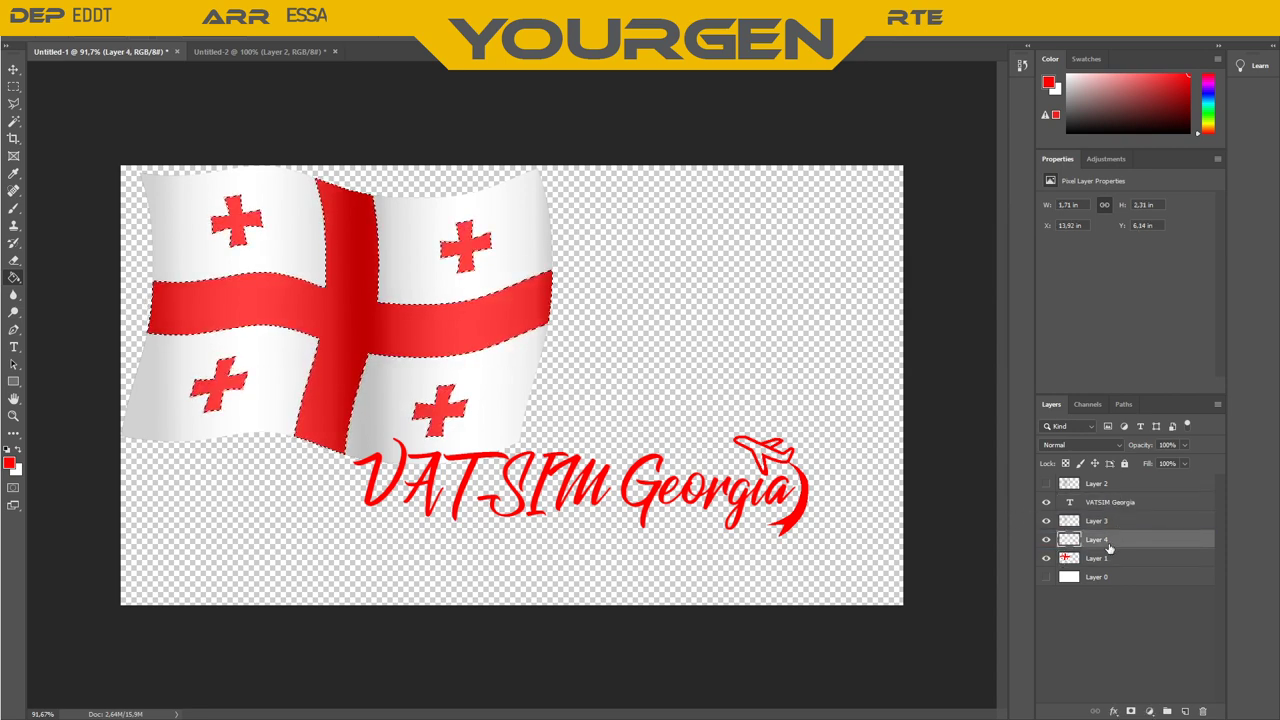
{"action": "left_click", "coordinate": [458, 250]}
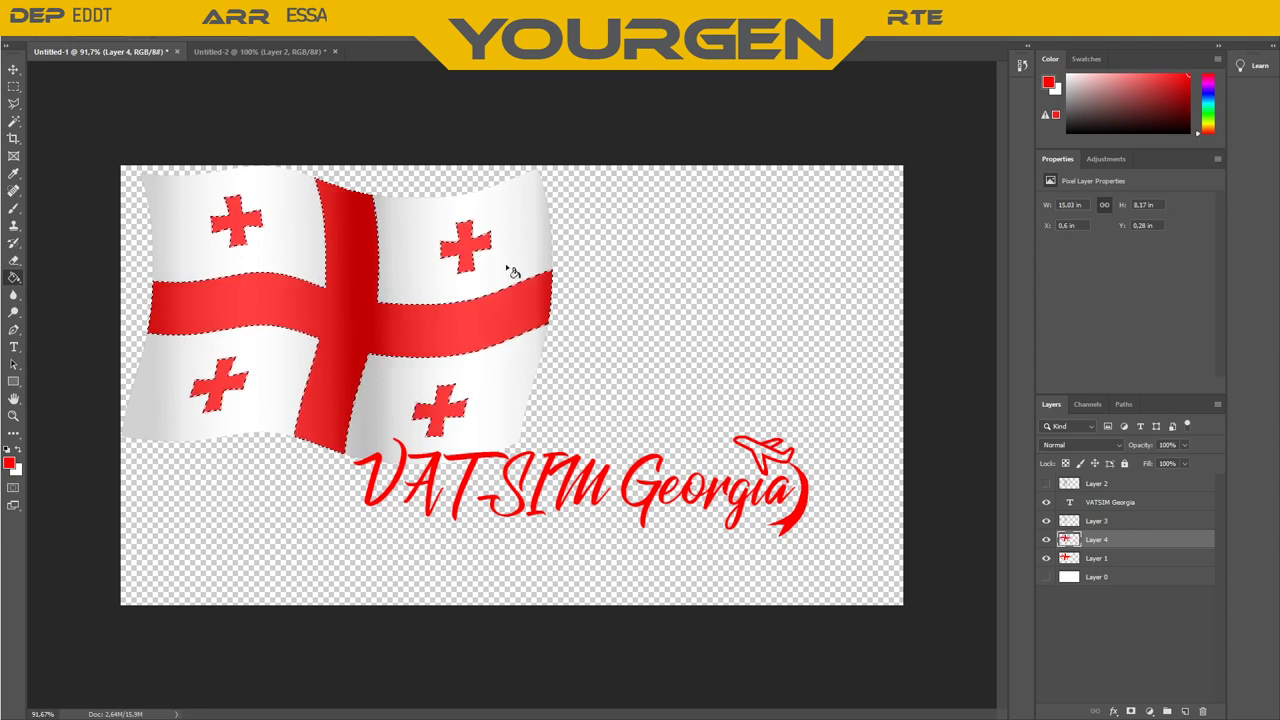
Compare the cross fill by stacking Layer 4 above the caption and back above Layer 1, and toggling Layer 4's visibility
{"action": "left_click_drag", "start_coordinate": [1121, 537], "coordinate": [1114, 504]}
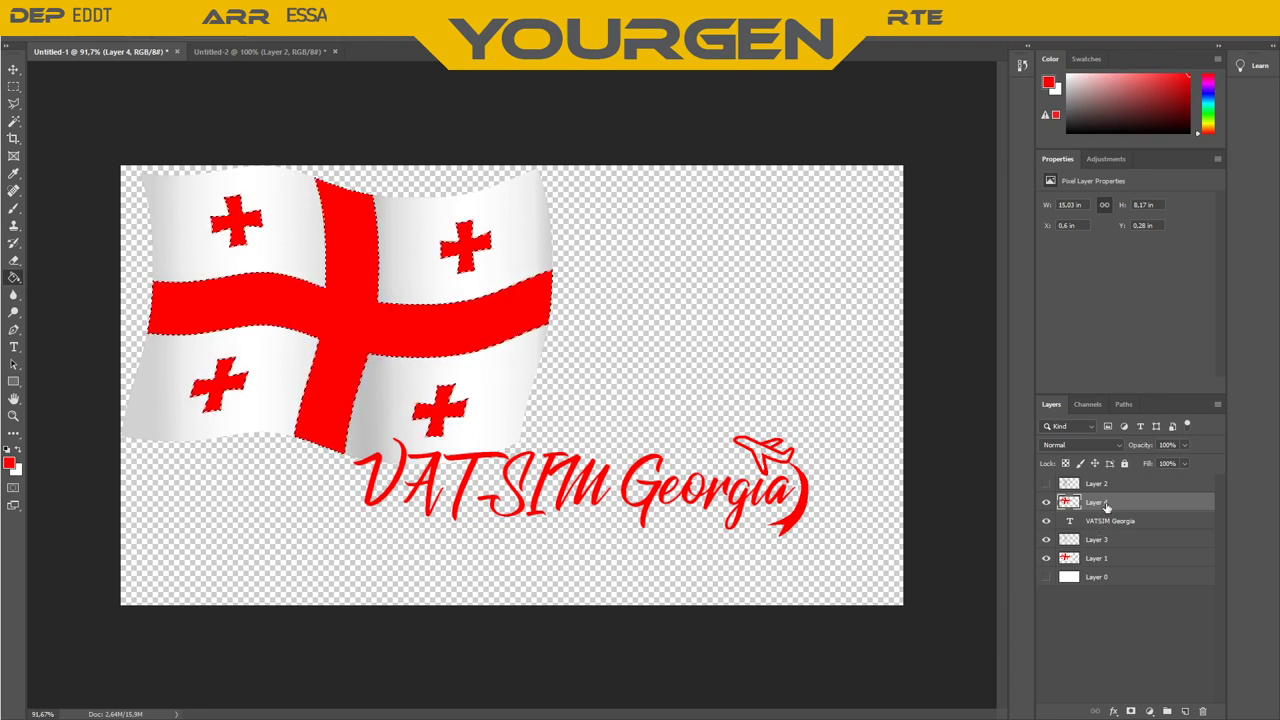
{"action": "left_click_drag", "start_coordinate": [1106, 507], "coordinate": [1108, 552]}
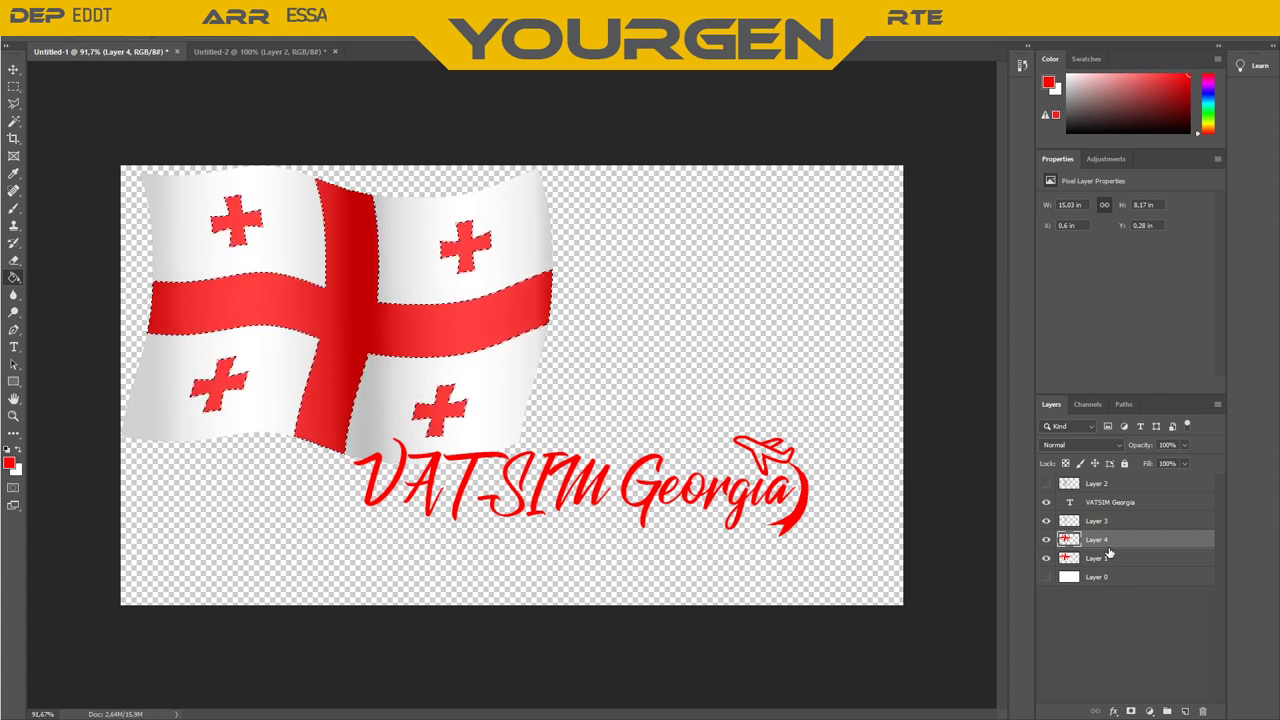
{"action": "left_click", "coordinate": [1047, 541]}
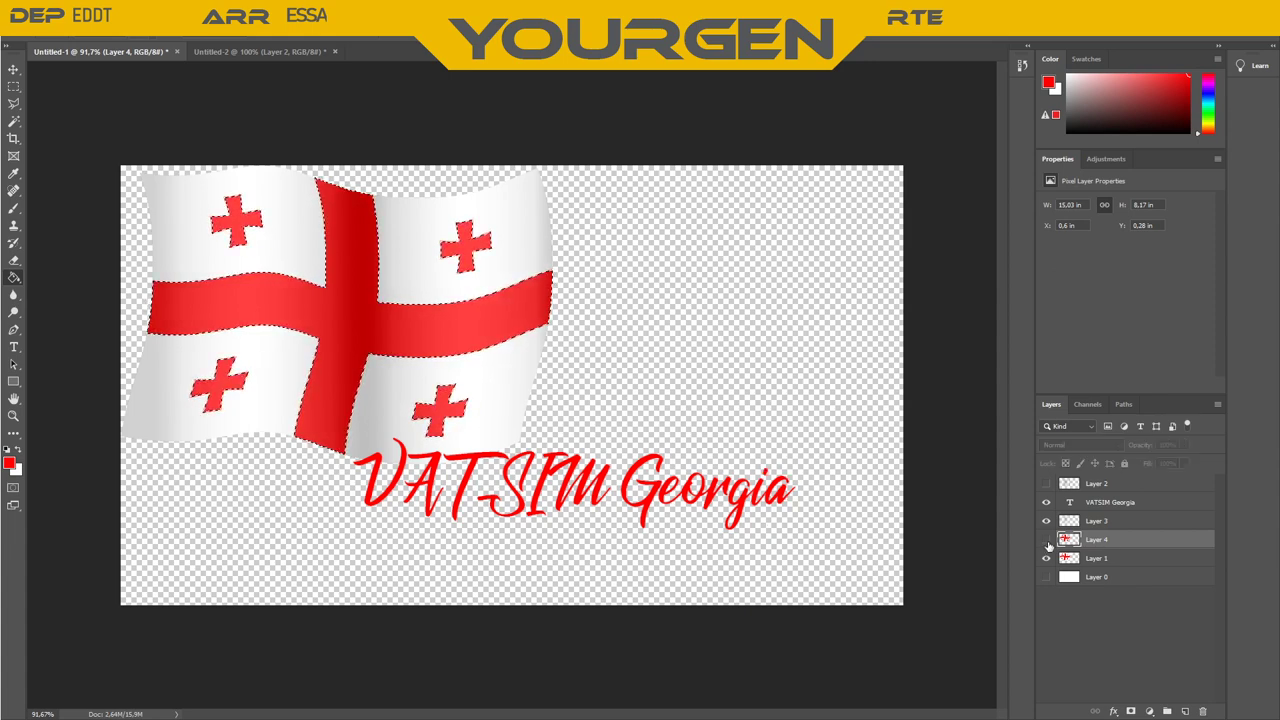
{"action": "left_click", "coordinate": [1047, 541]}
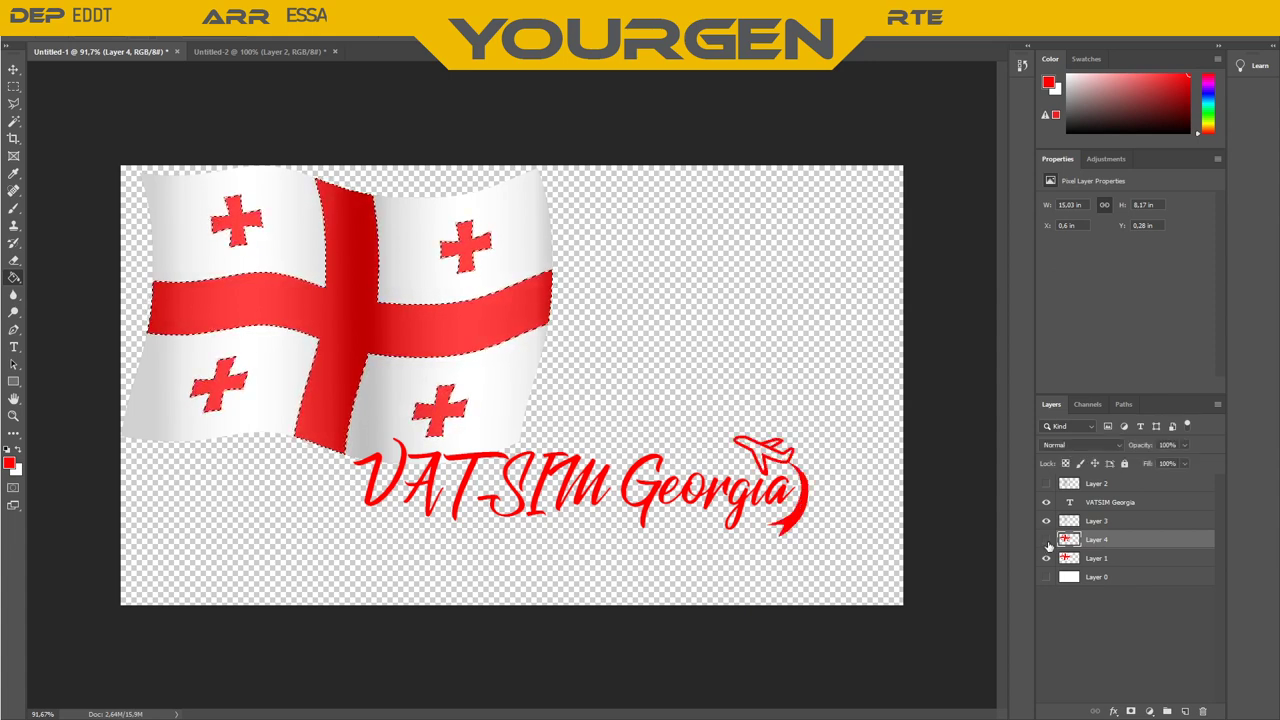
{"action": "left_click", "coordinate": [1047, 541]}
{"action": "left_click", "coordinate": [1047, 541]}
{"action": "left_click", "coordinate": [1047, 541]}
{"action": "left_click", "coordinate": [1047, 541]}
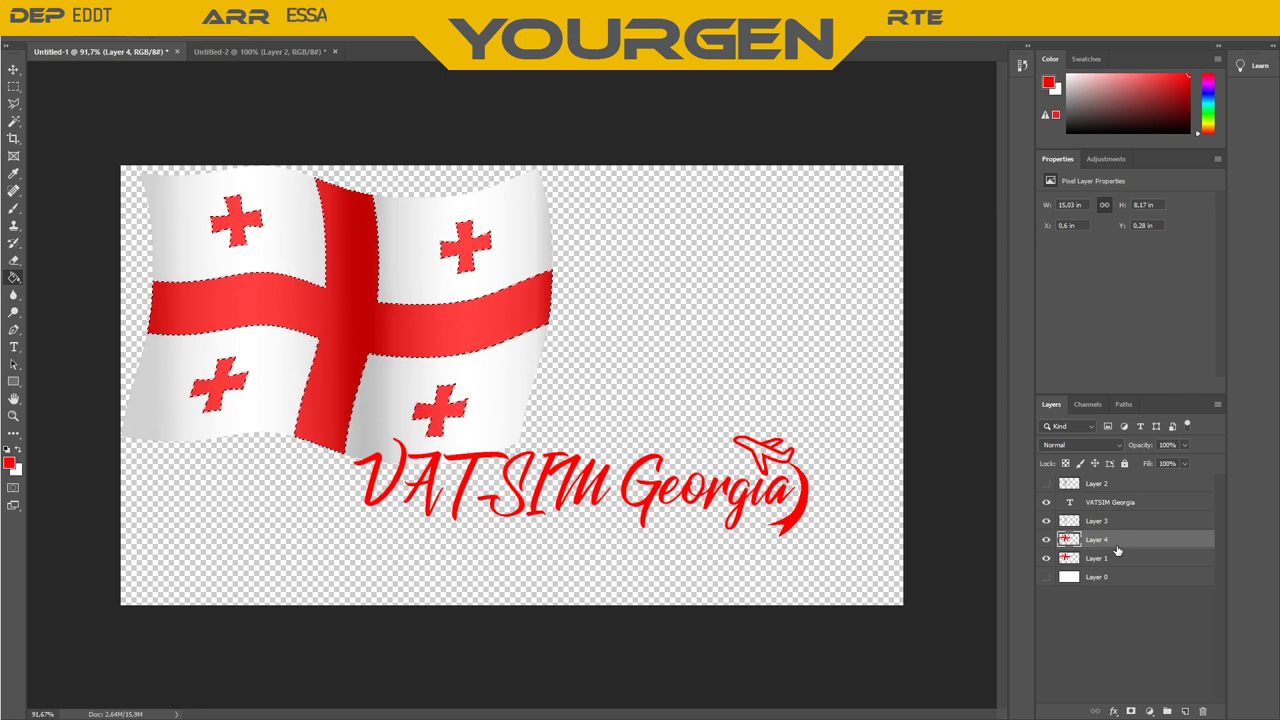
{"action": "key", "text": "ctrl+comma"}
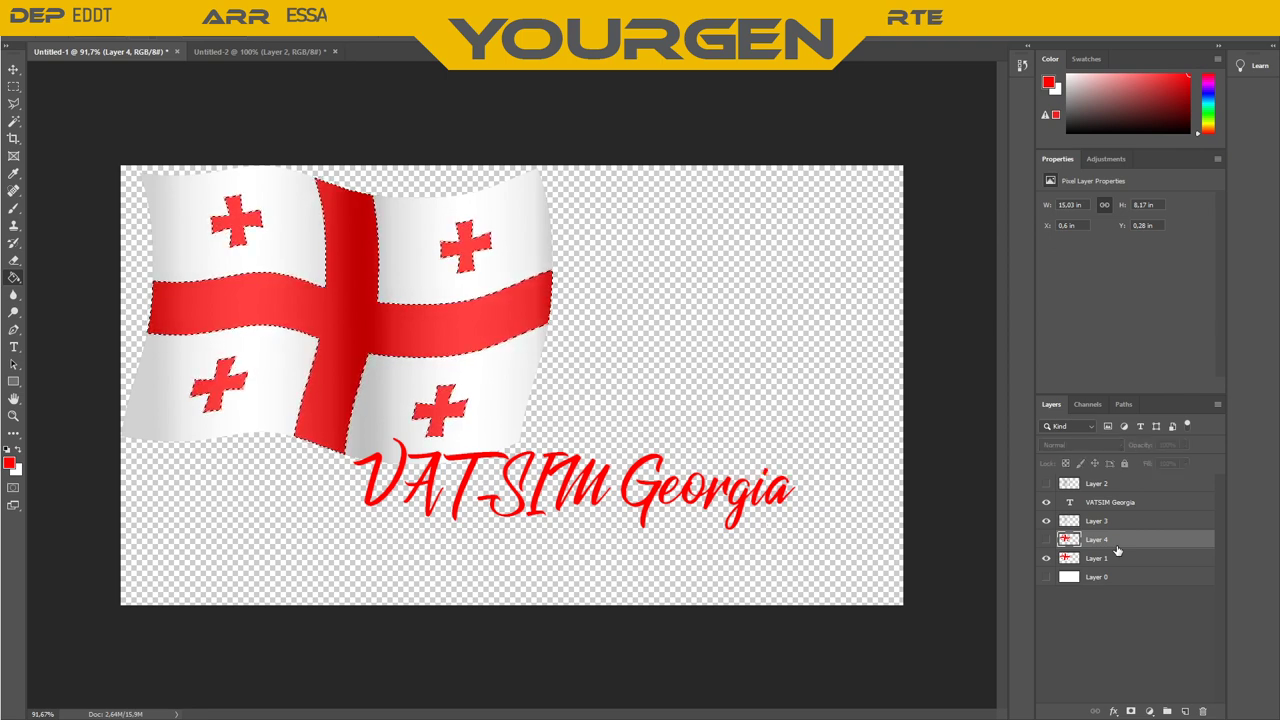
Compare the shaded flag crosses with the flat red fill, stacking Layer 4 above the caption and back above Layer 1
{"action": "key", "text": "ctrl+comma"}
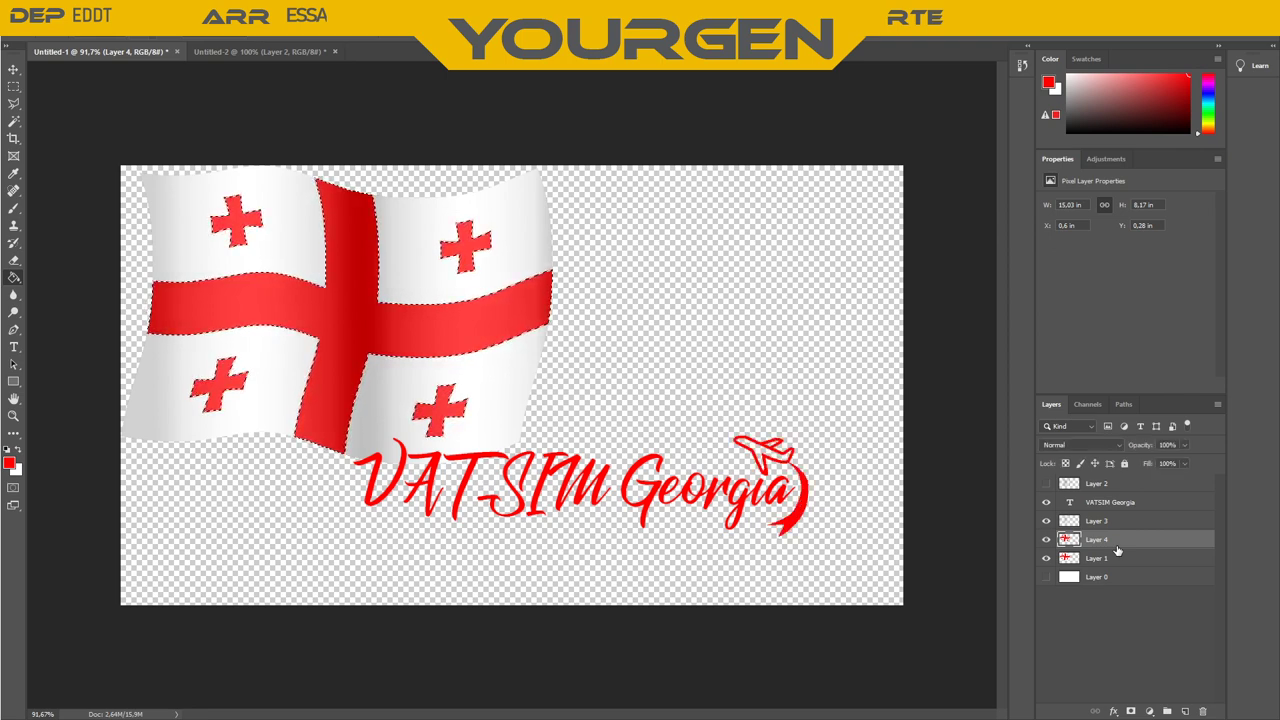
{"action": "left_click_drag", "start_coordinate": [1117, 550], "coordinate": [1093, 495]}
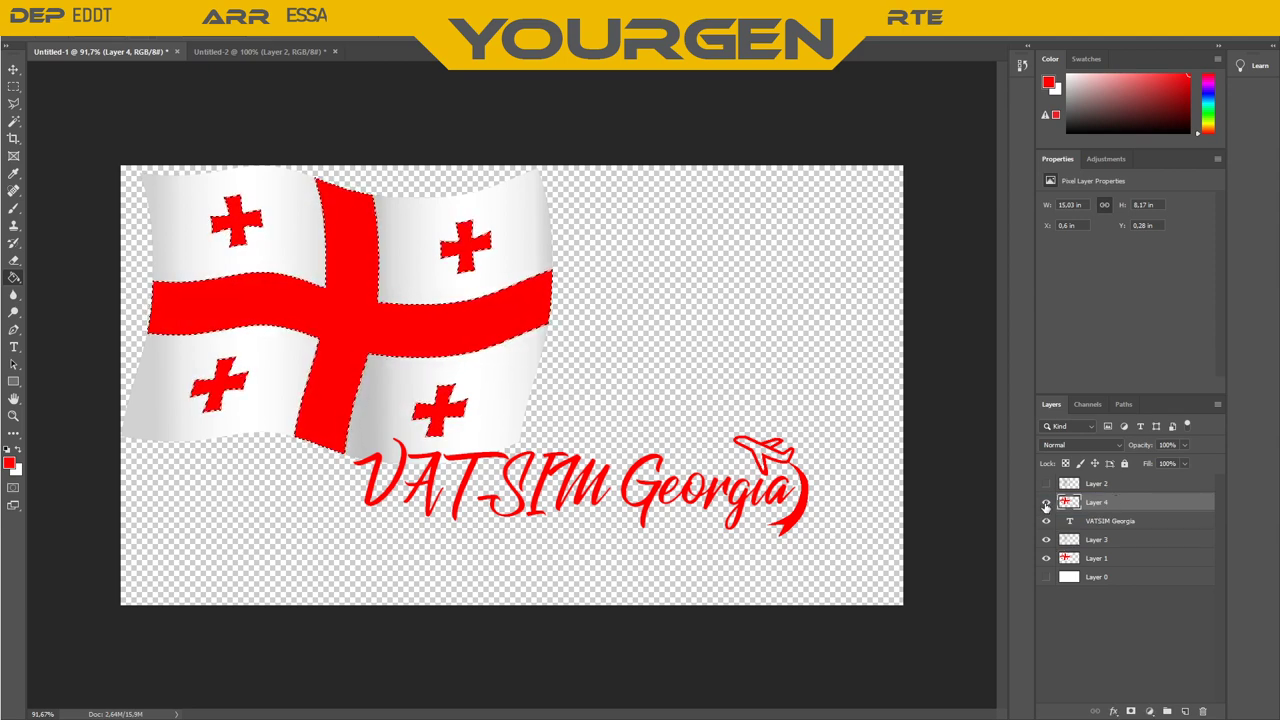
{"action": "key", "text": "ctrl+bracketleft"}
{"action": "key", "text": "ctrl+bracketleft"}
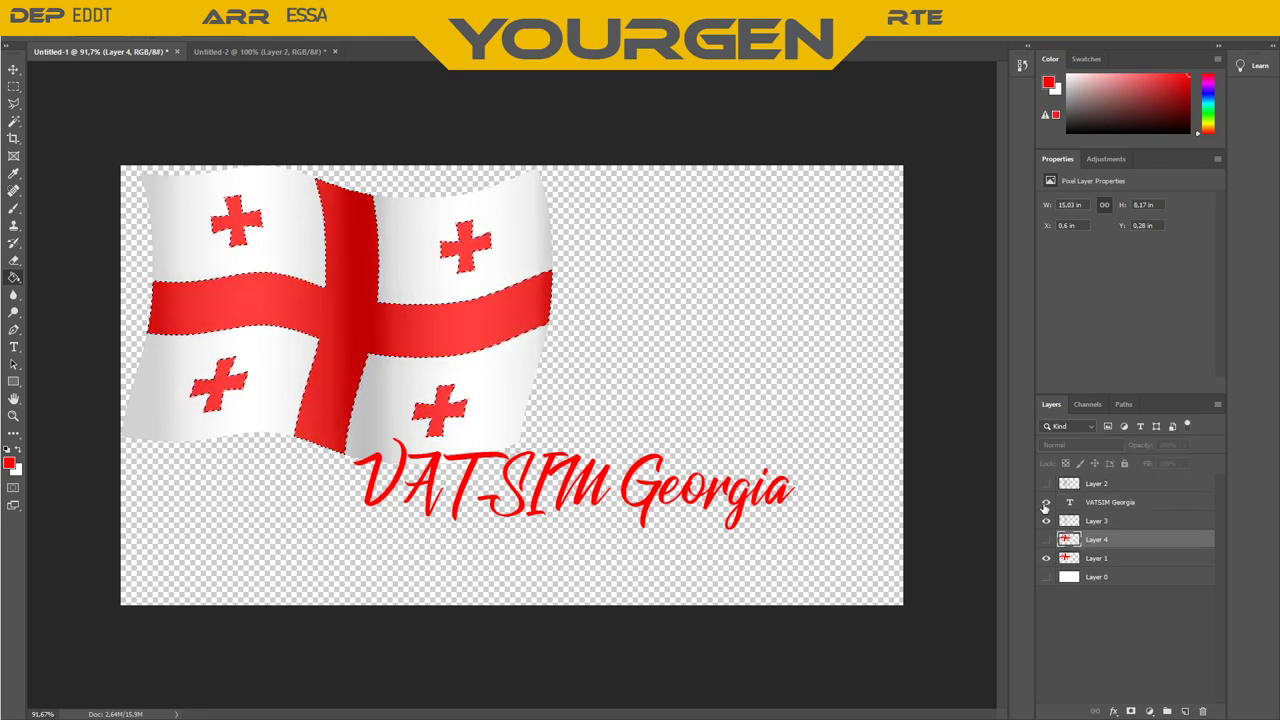
{"action": "key", "text": "ctrl+bracketright"}
{"action": "key", "text": "ctrl+bracketright"}
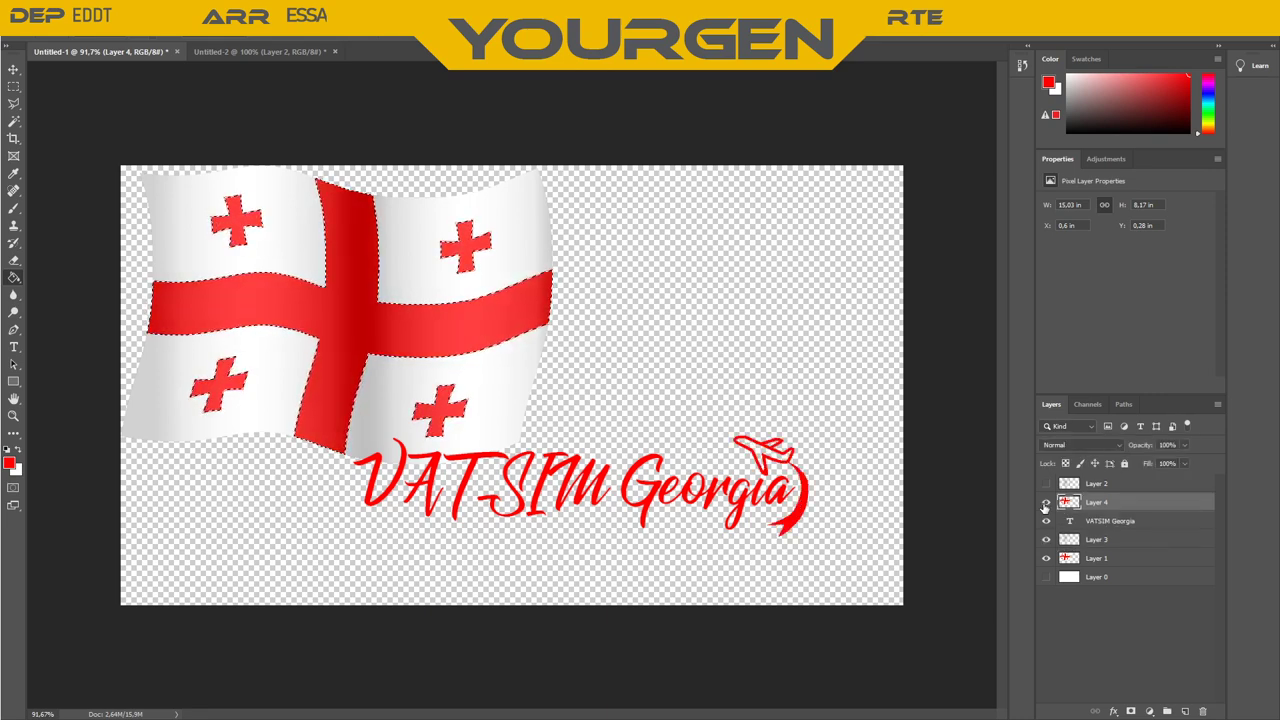
{"action": "key", "text": "ctrl+bracketleft"}
{"action": "key", "text": "ctrl+bracketleft"}
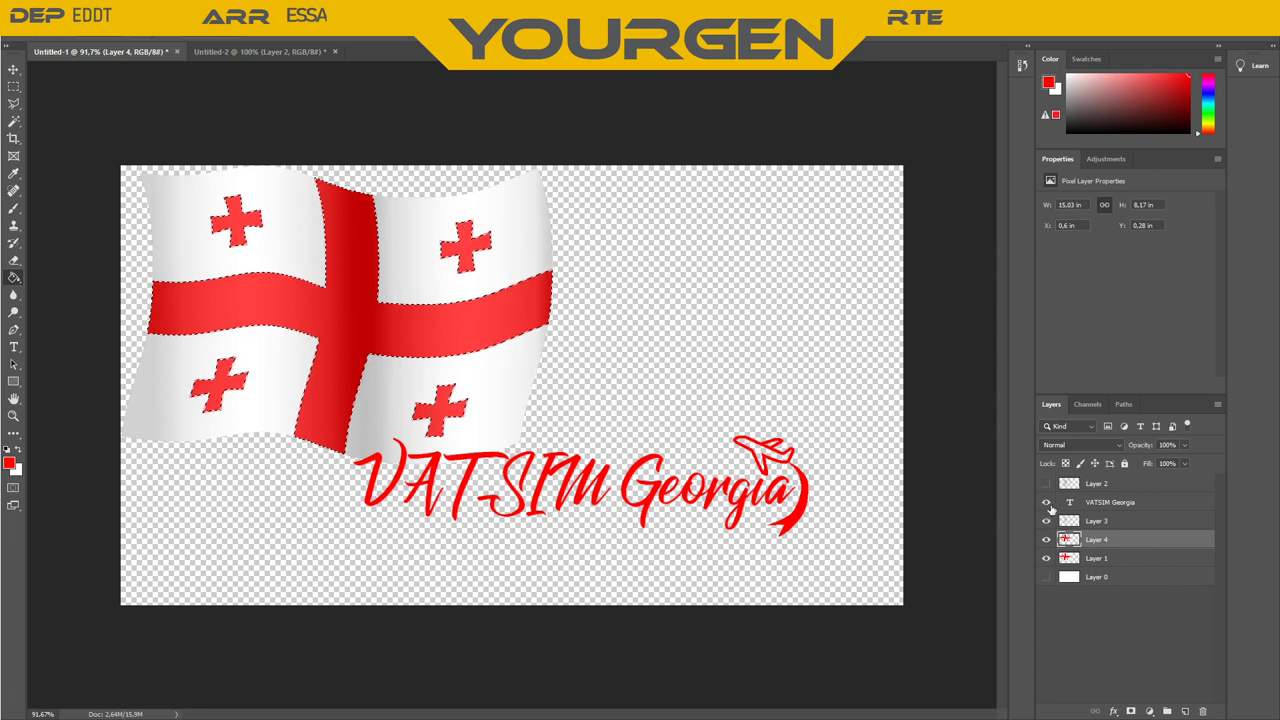
Undo the red cross fill on Layer 4, return the layer above the VATSIM Georgia caption, and clear the selection
{"action": "key", "text": "ctrl+bracketright"}
{"action": "key", "text": "ctrl+bracketright"}
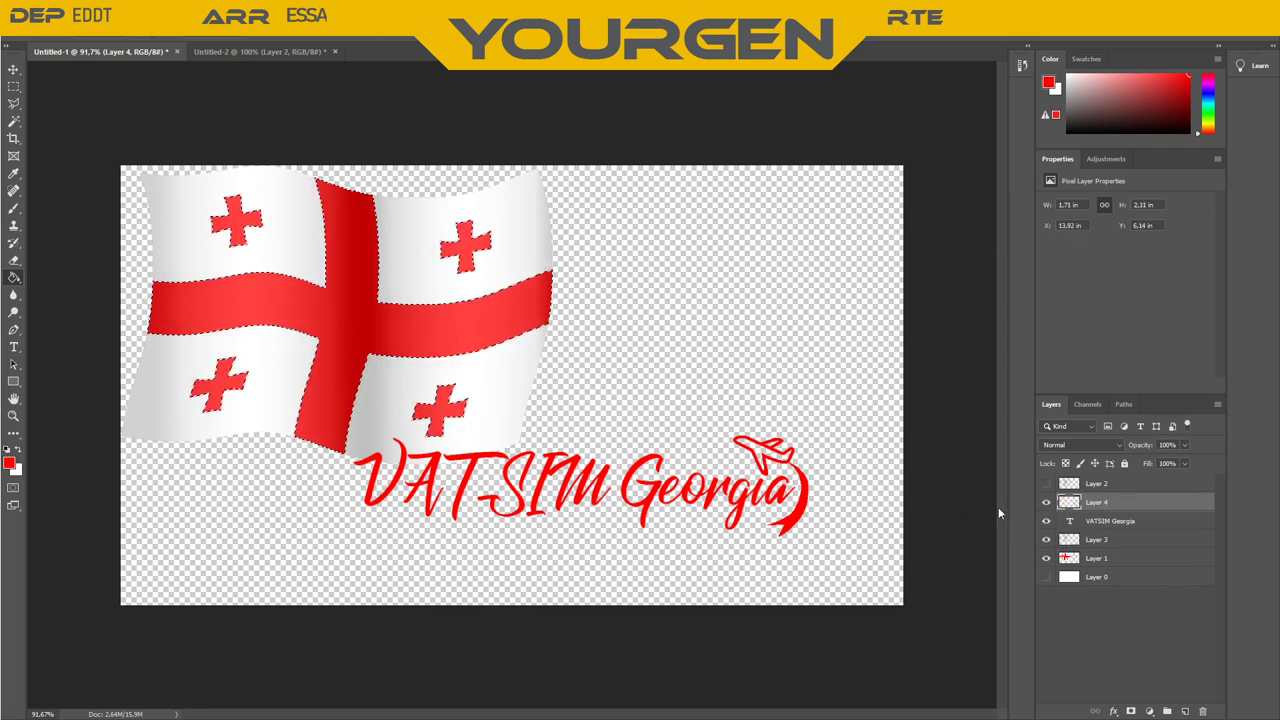
{"action": "left_click", "coordinate": [14, 86]}
{"action": "left_click", "coordinate": [104, 108]}
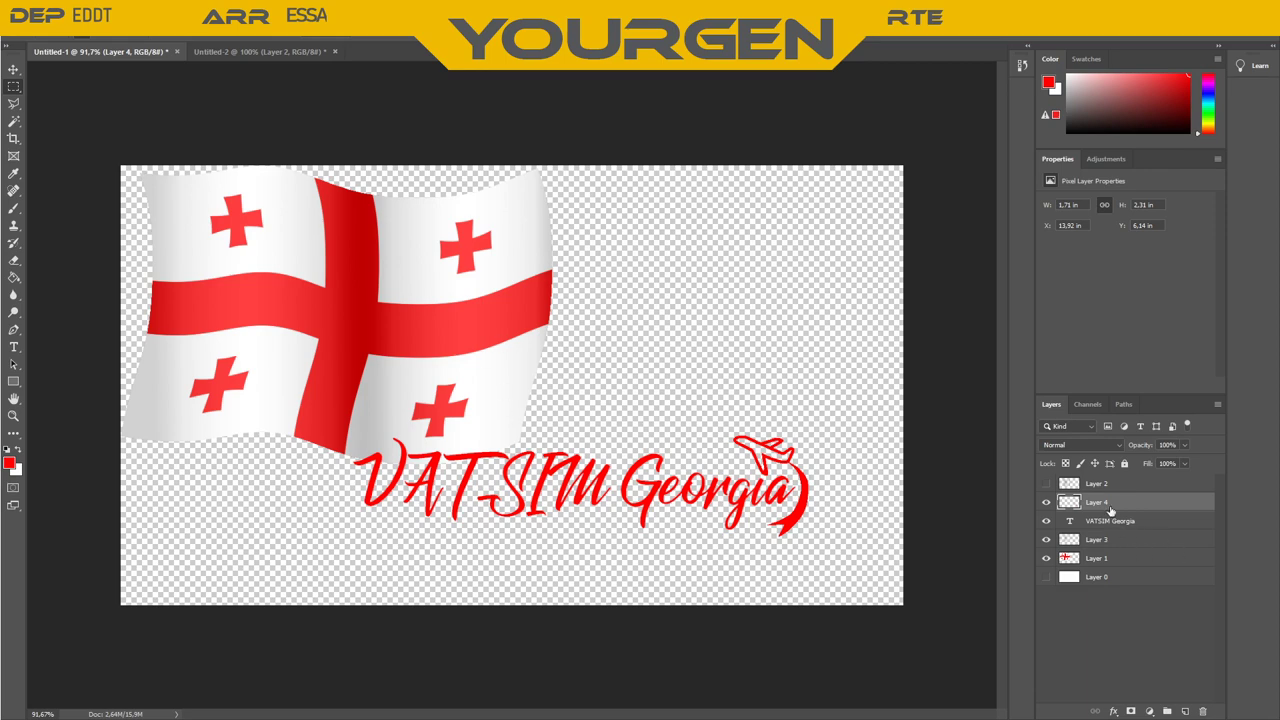
Select Layer 4, the VATSIM Georgia caption, Layer 3 and Layer 1 together and move them slightly down and right on the canvas
{"action": "left_click", "coordinate": [1117, 561], "text": "shift"}
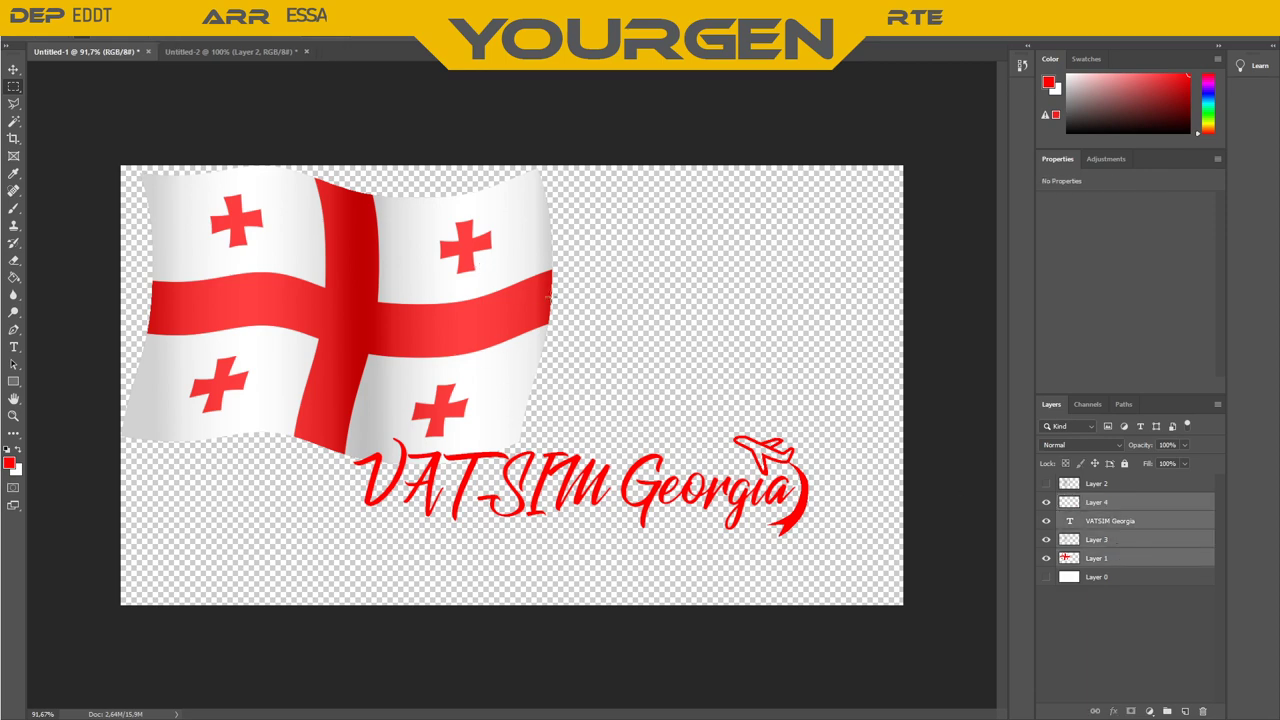
{"action": "left_click", "coordinate": [571, 316]}
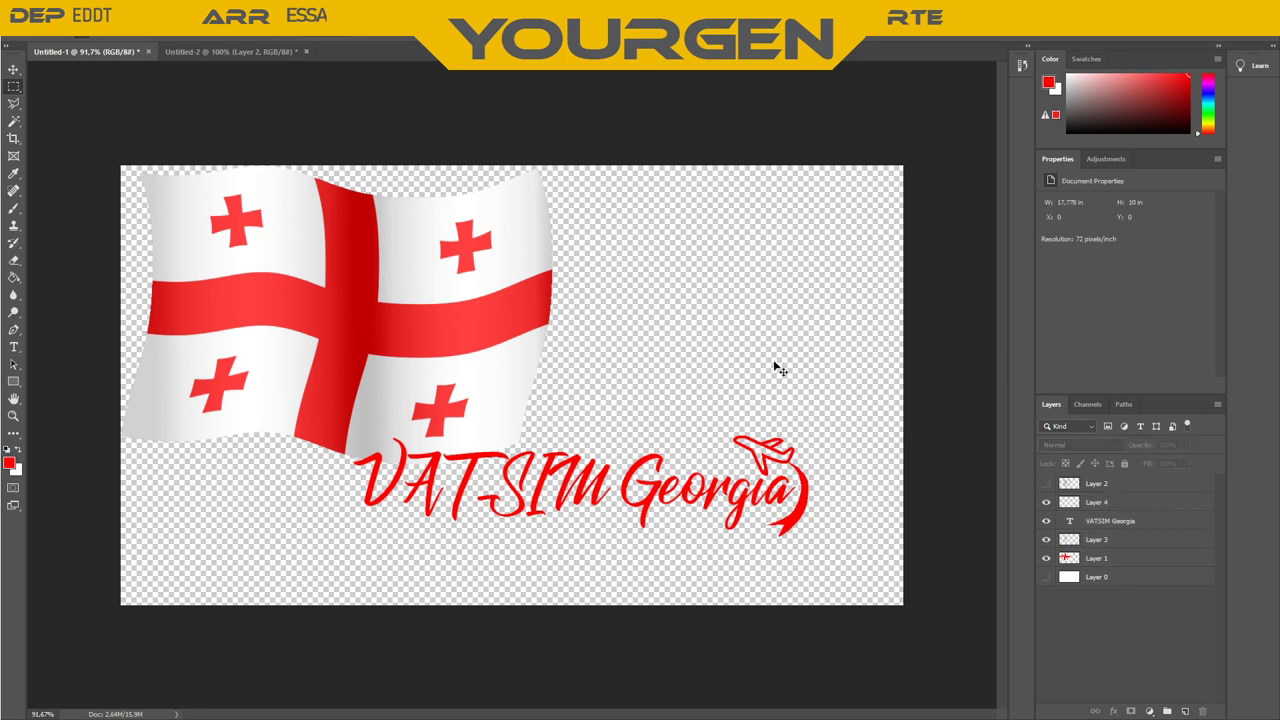
{"action": "left_click", "coordinate": [1108, 505]}
{"action": "left_click", "coordinate": [1114, 561], "text": "ctrl"}
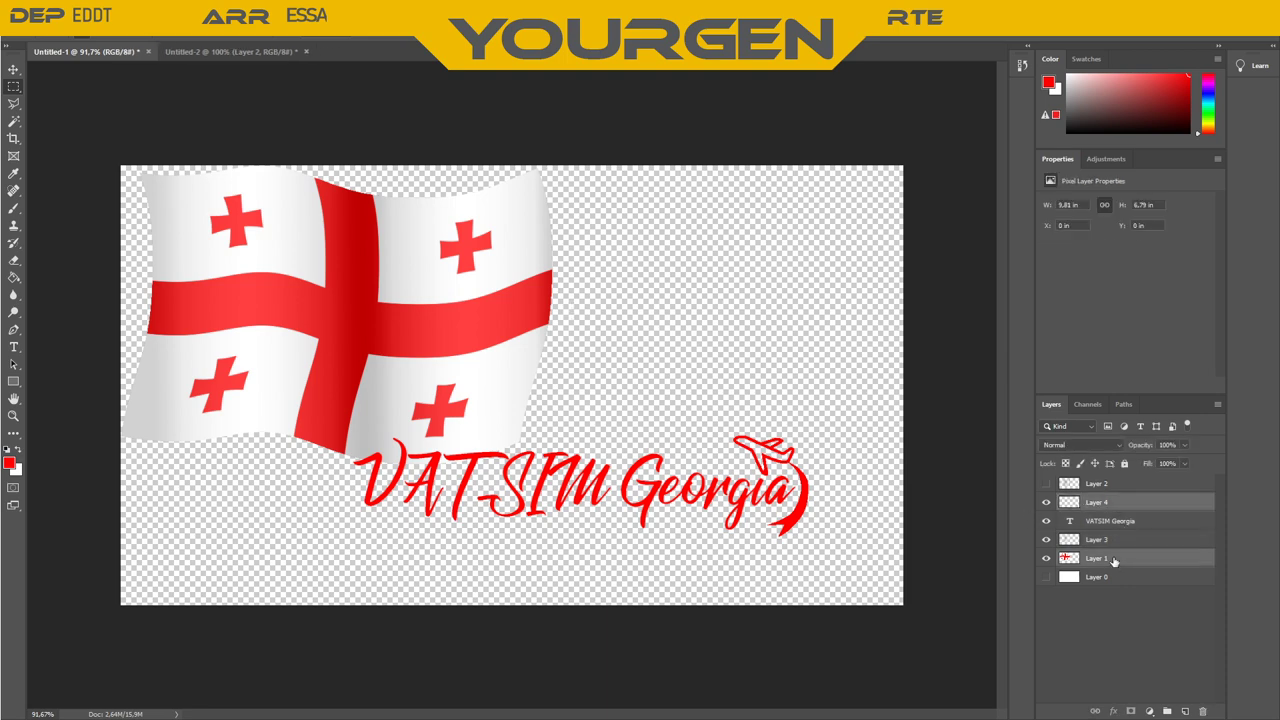
{"action": "left_click", "coordinate": [1108, 527], "text": "shift"}
{"action": "left_click", "coordinate": [1103, 507], "text": "shift"}
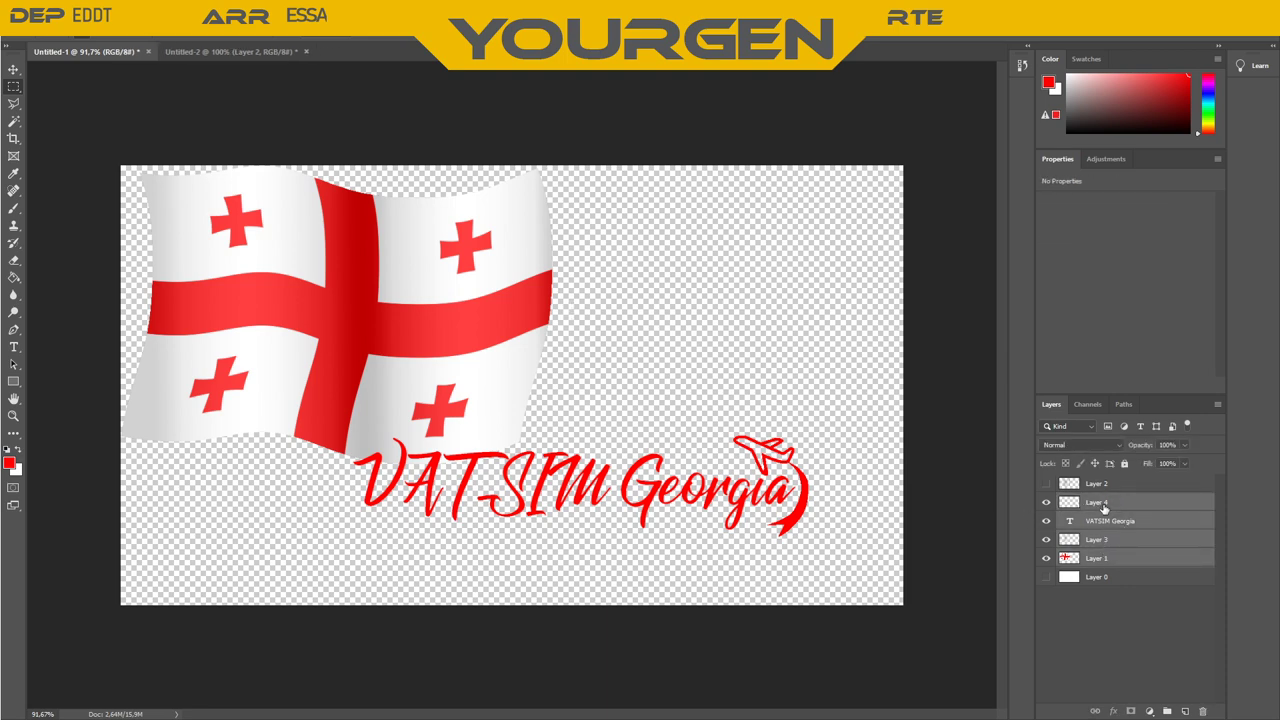
{"action": "left_click", "coordinate": [1046, 484]}
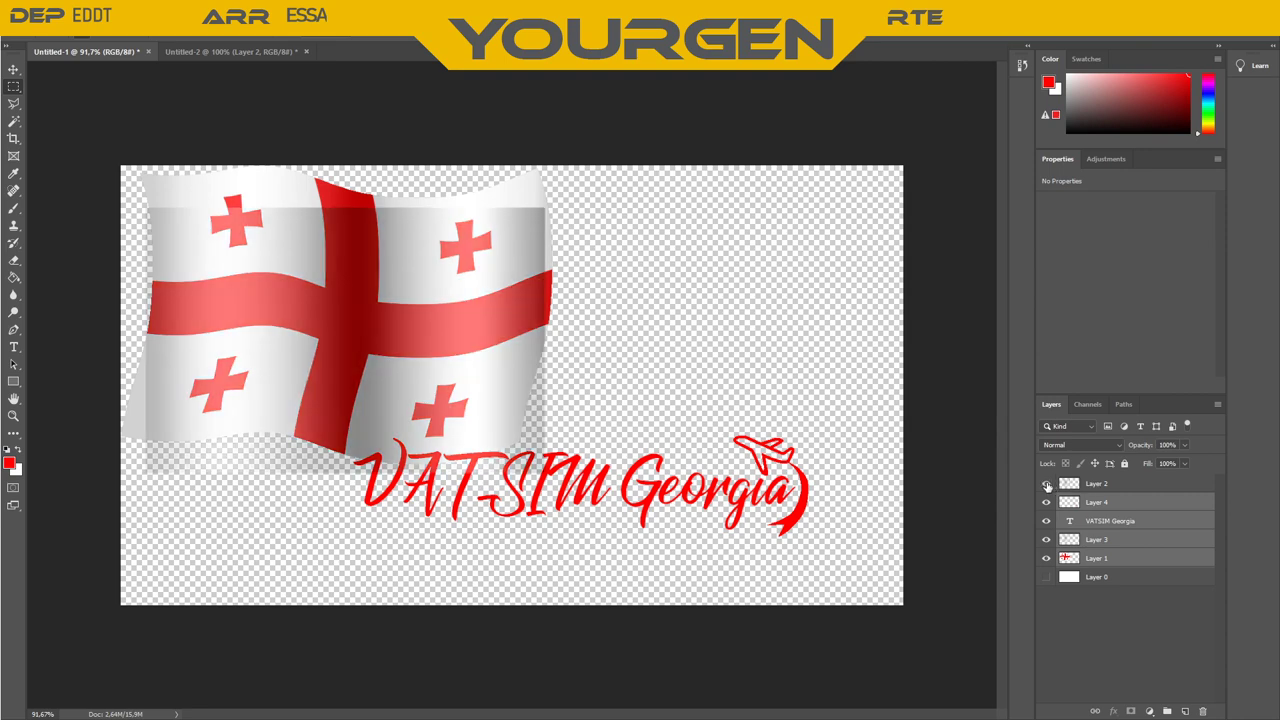
{"action": "left_click", "coordinate": [1046, 484]}
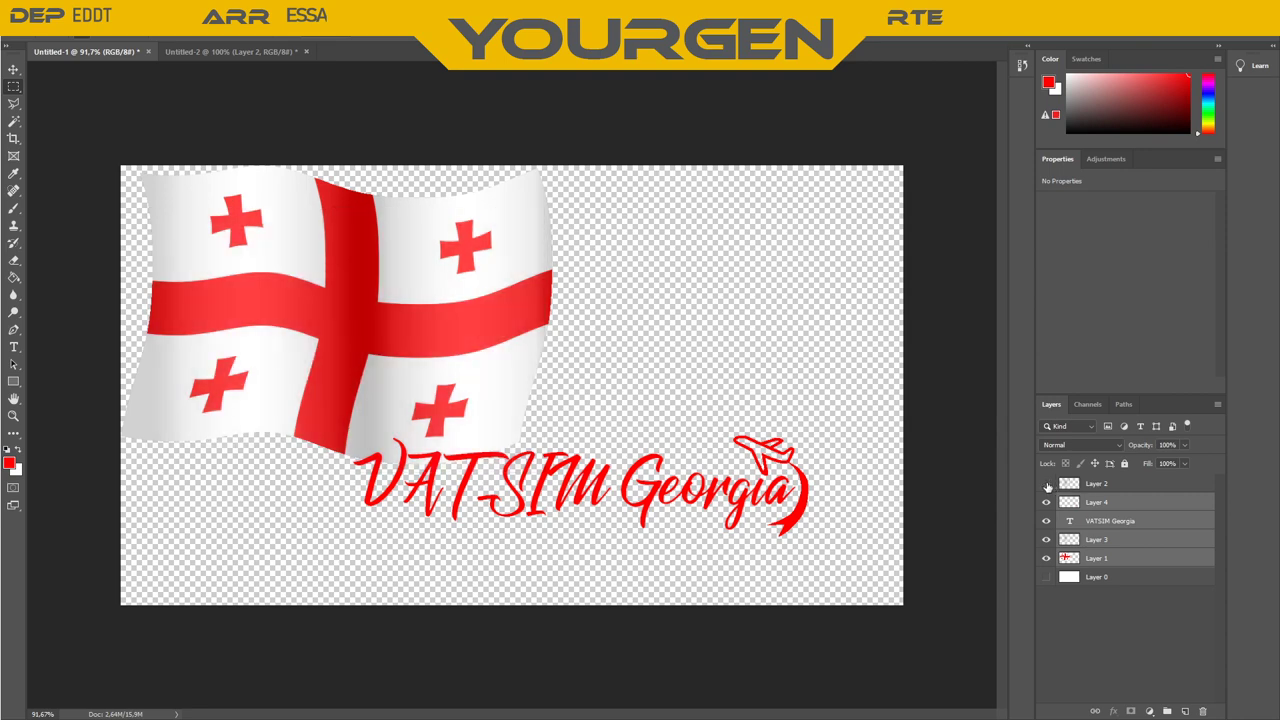
{"action": "key", "text": "v"}
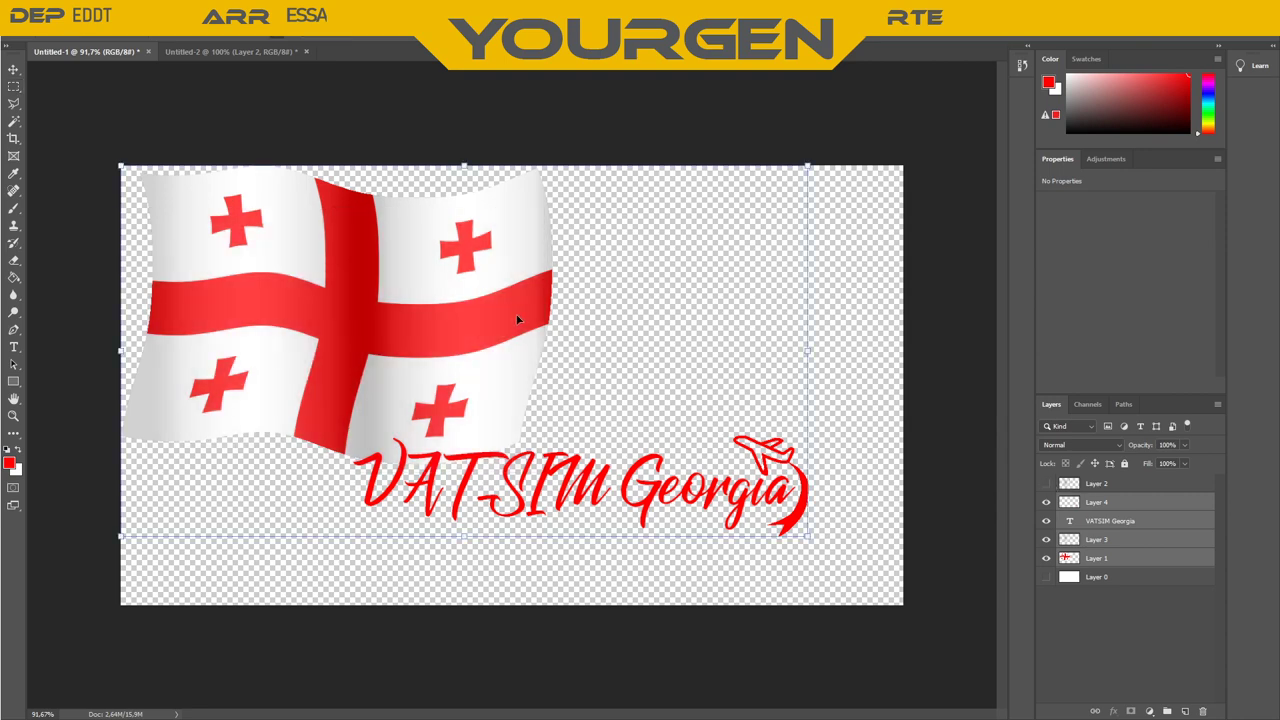
{"action": "left_click_drag", "start_coordinate": [516, 316], "coordinate": [529, 341]}
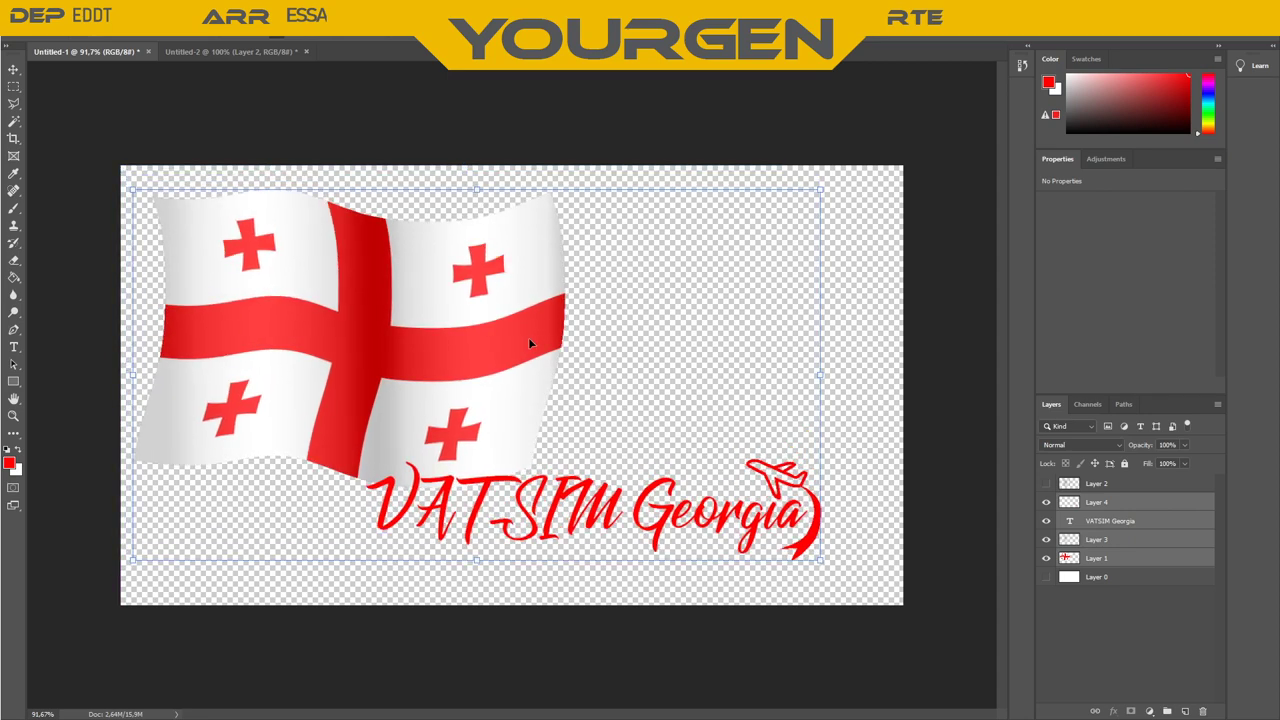
{"action": "key", "text": "ctrl+t"}
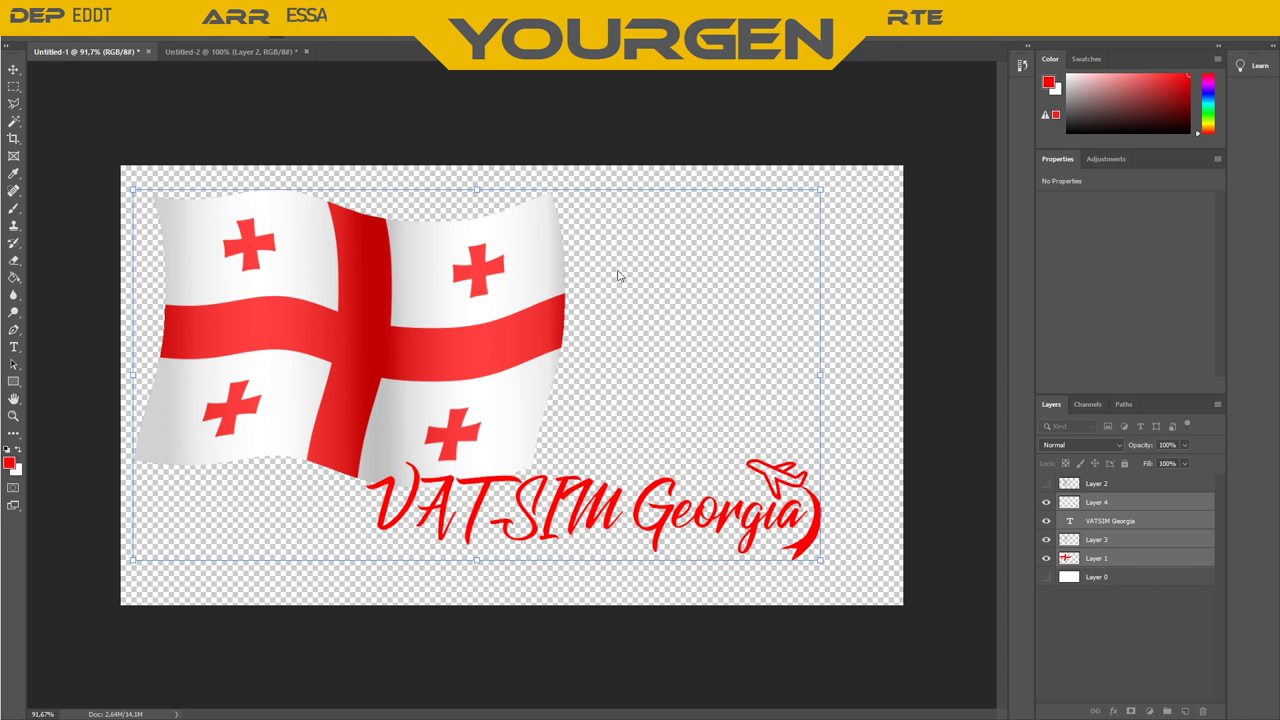
{"action": "key", "text": "m"}
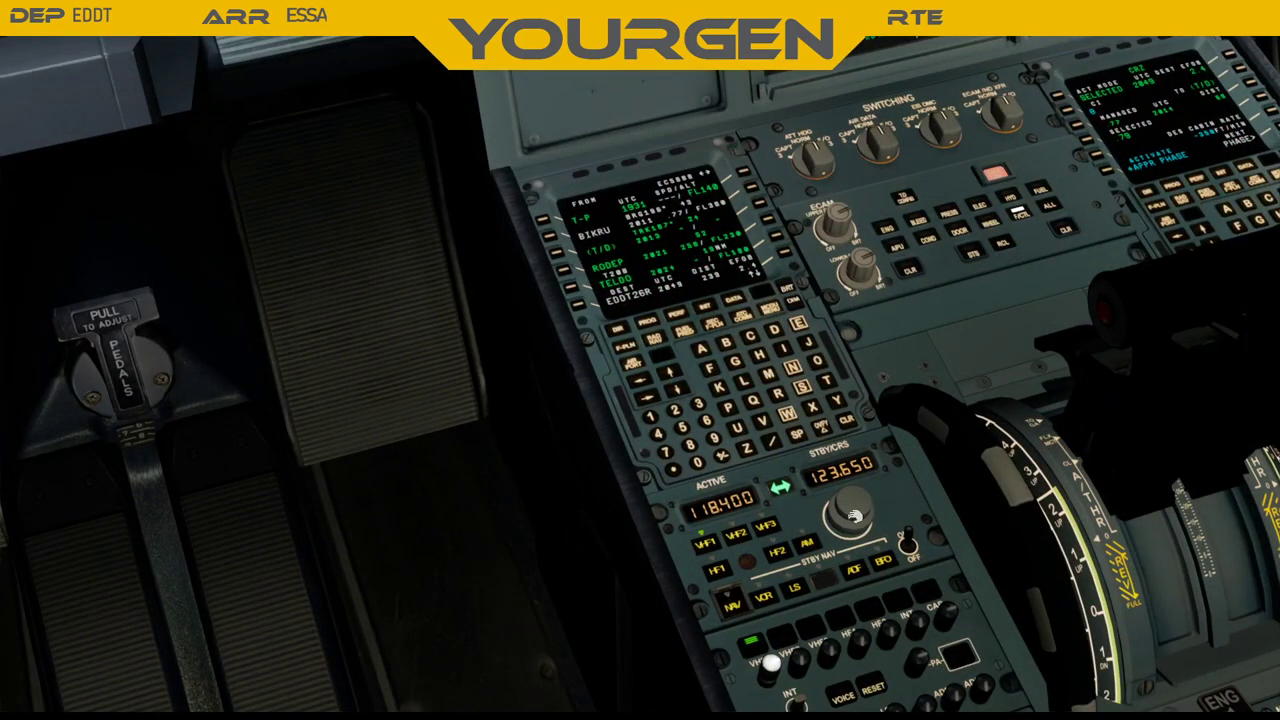
{"action": "scroll", "coordinate": [855, 515], "scroll_direction": "up", "scroll_amount": 2}
{"action": "scroll", "coordinate": [855, 515], "scroll_direction": "down", "scroll_amount": 7}
{"action": "scroll", "coordinate": [855, 515], "scroll_direction": "down", "scroll_amount": 8}
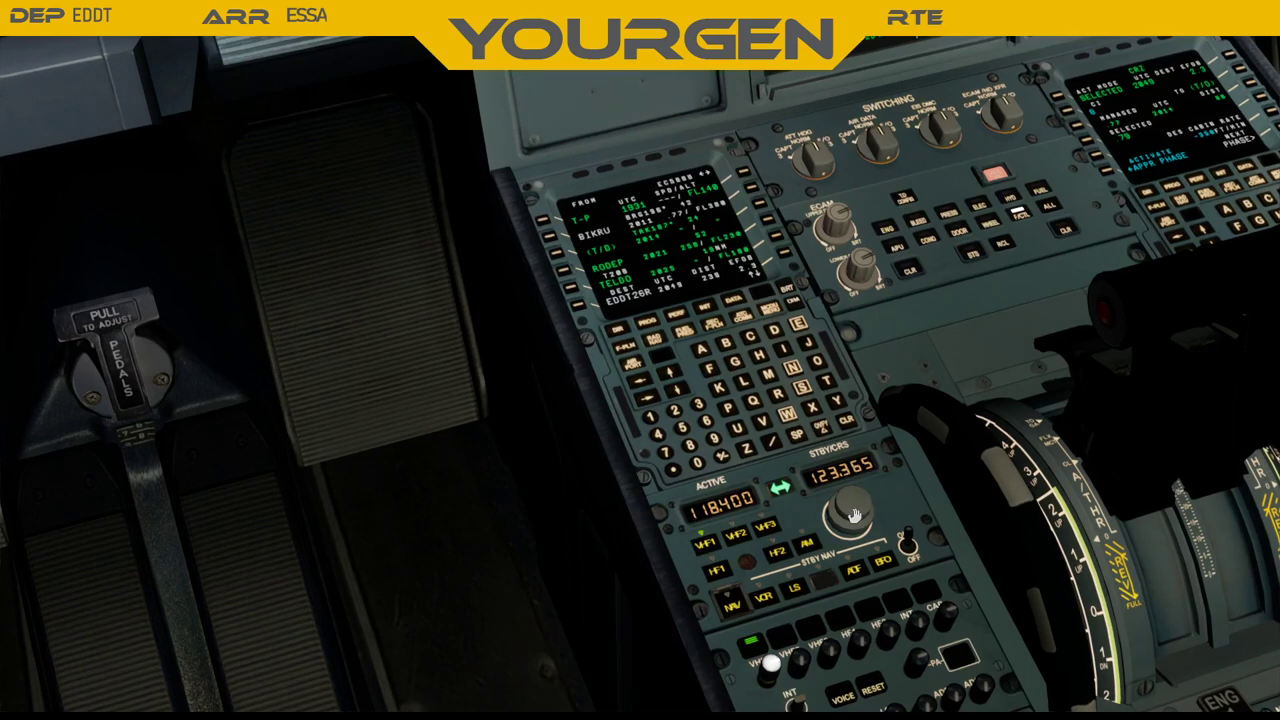
{"action": "scroll", "coordinate": [855, 515], "scroll_direction": "down", "scroll_amount": 5}
{"action": "scroll", "coordinate": [855, 515], "scroll_direction": "down", "scroll_amount": 3}
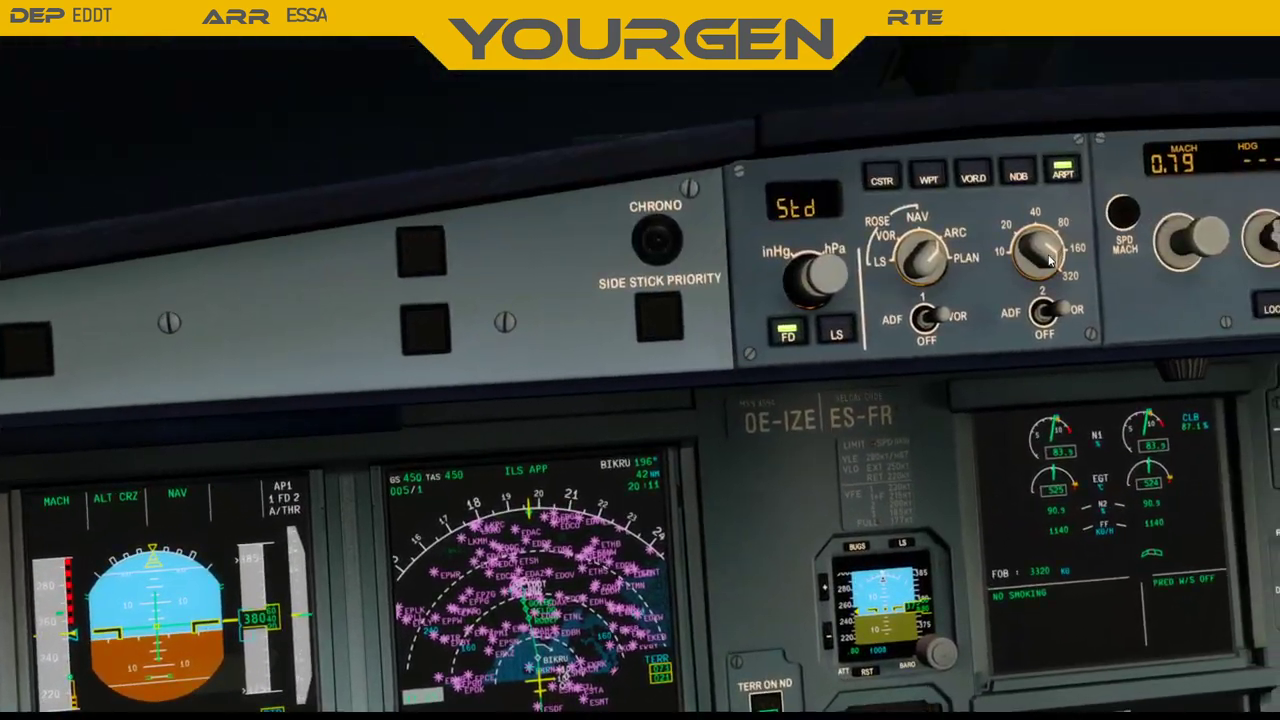
{"action": "scroll", "coordinate": [1040, 252], "scroll_direction": "down", "scroll_amount": 2}
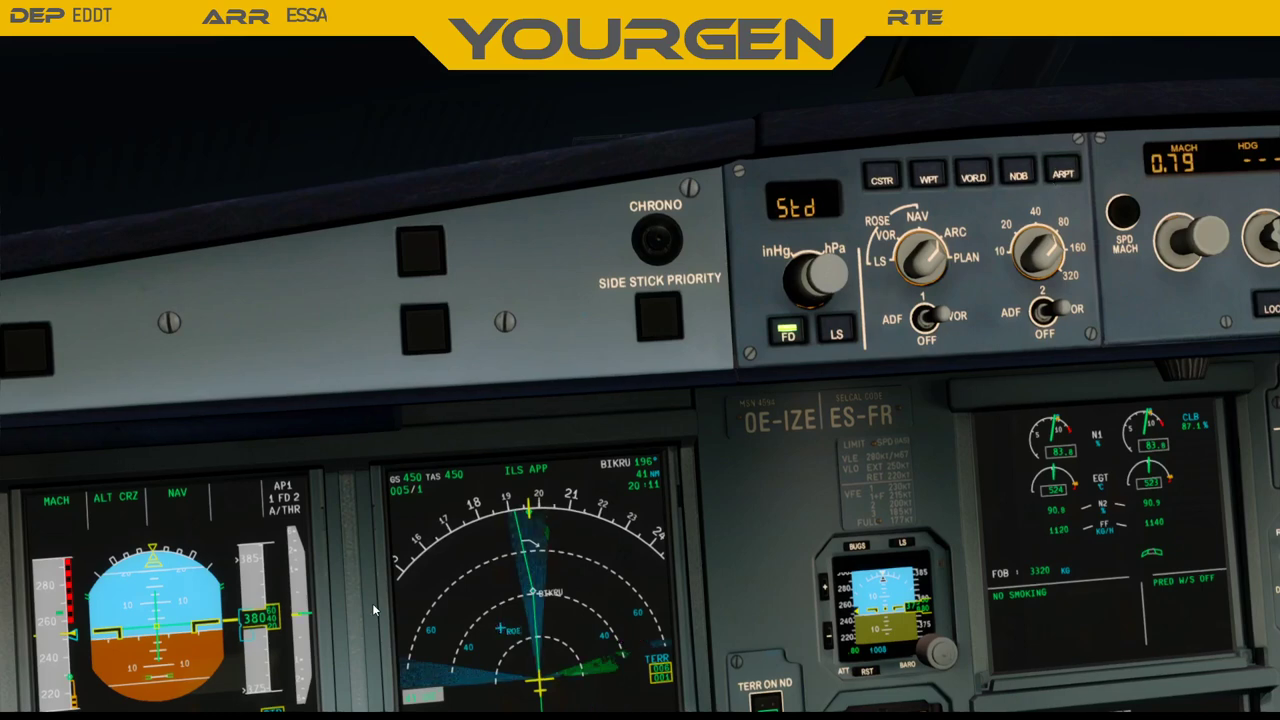